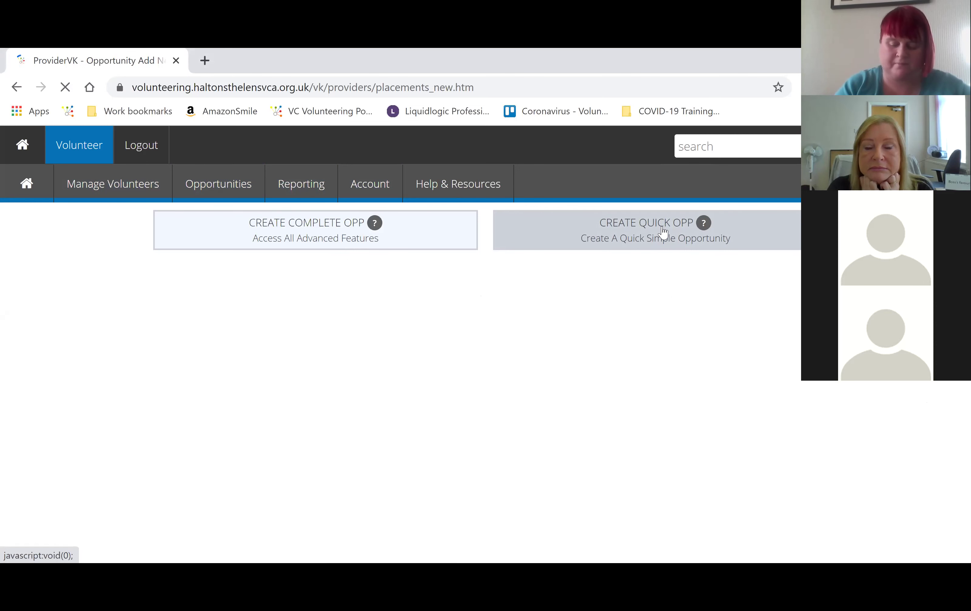
# - Start a new quick opportunity and show the guidance for its Opportunity Name field
pyautogui.click(662, 233)
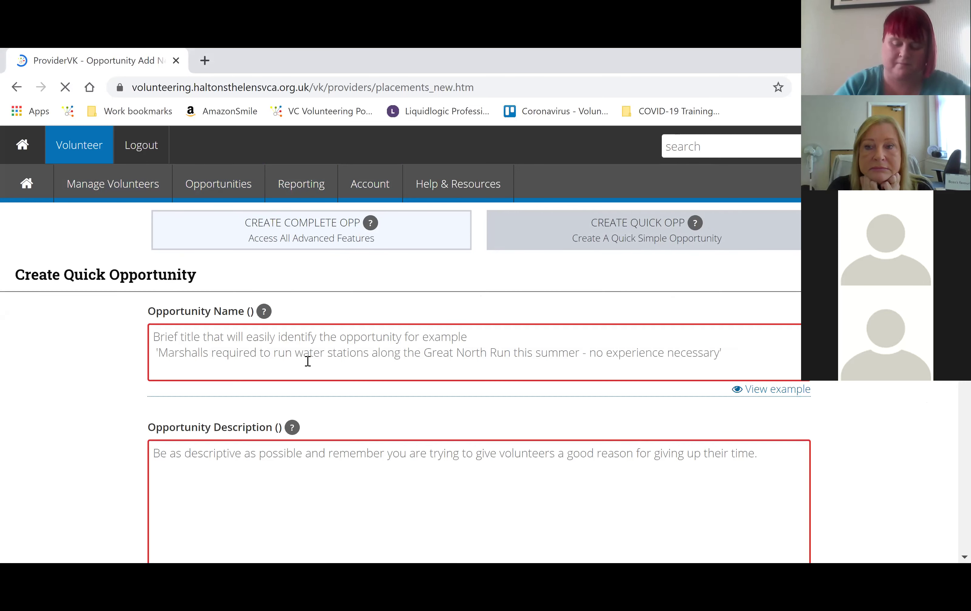
pyautogui.click(312, 338)
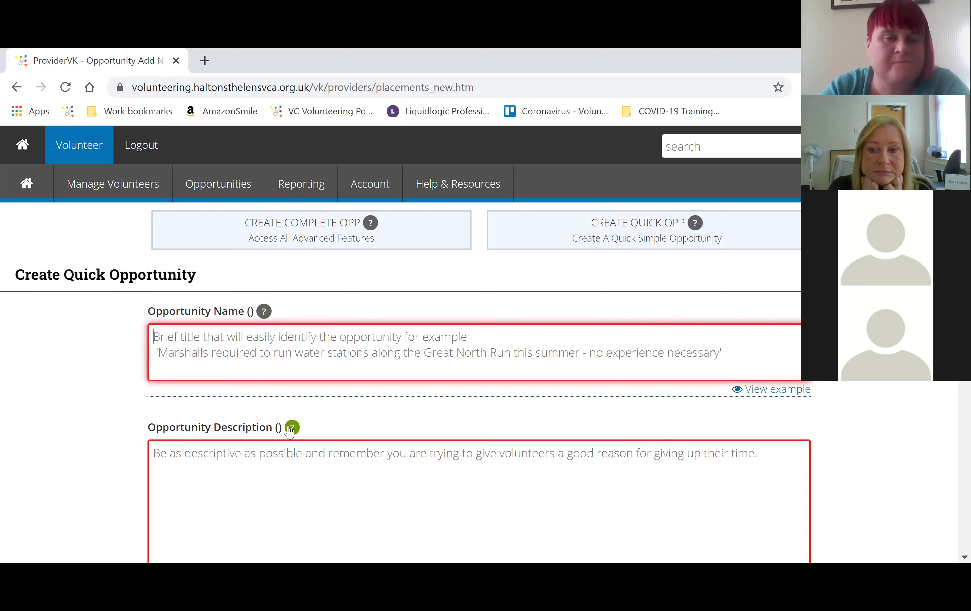
pyautogui.click(263, 312)
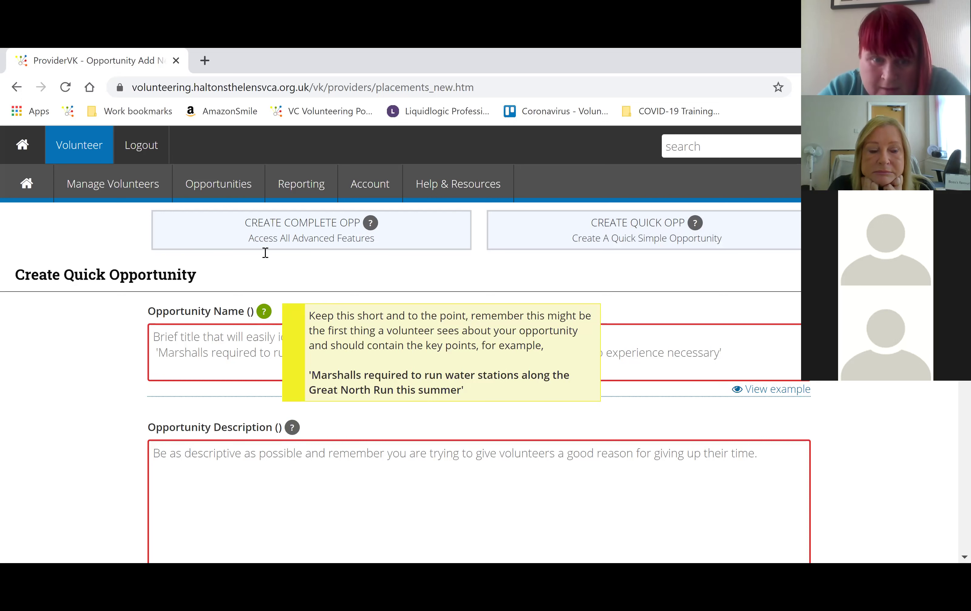
pyautogui.scroll(-2, 383, 255)
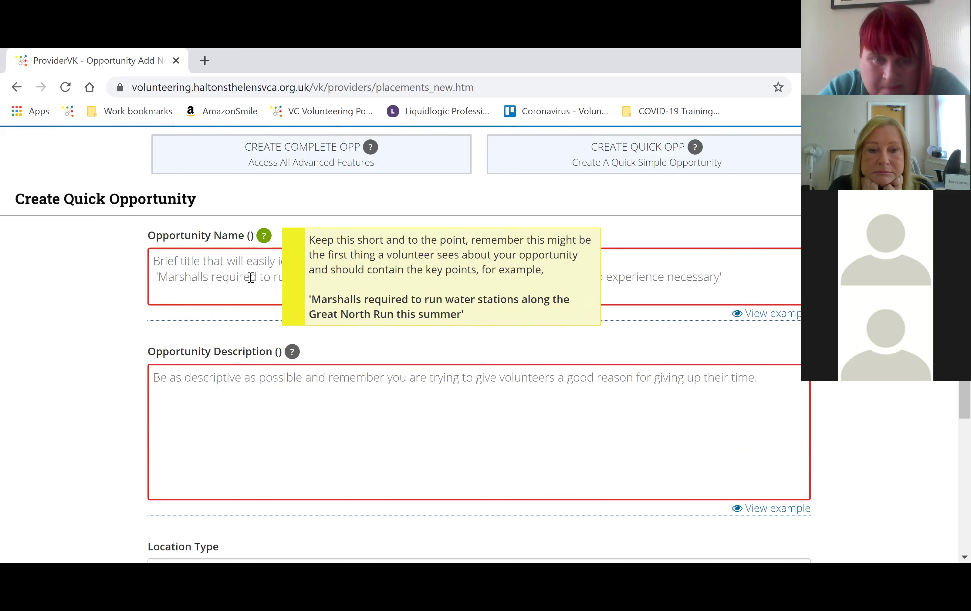
# - Enter "Weekly Craft Volunteer - Tuesday afternoons" as the opportunity name
pyautogui.click(346, 269)
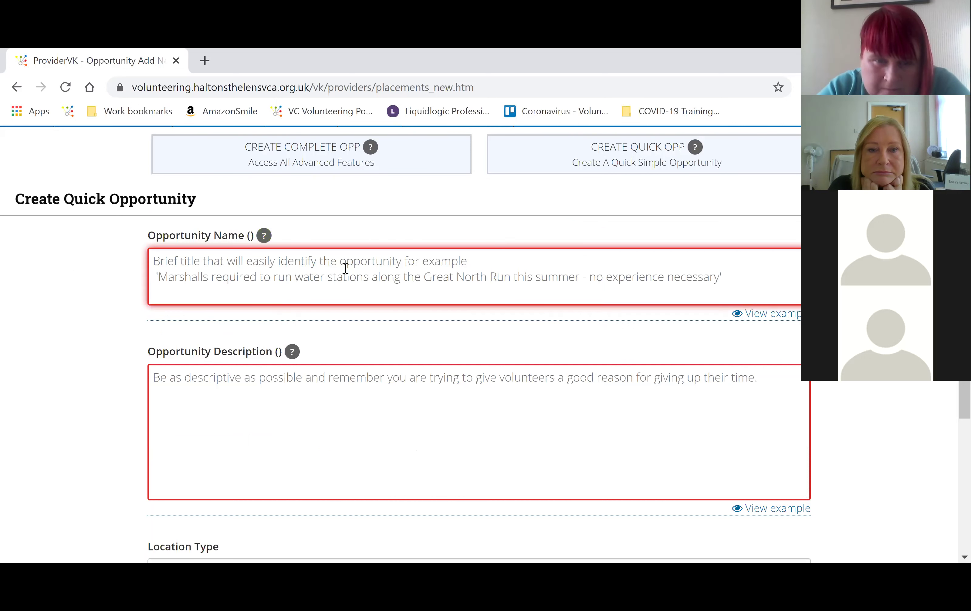
pyautogui.write('C')
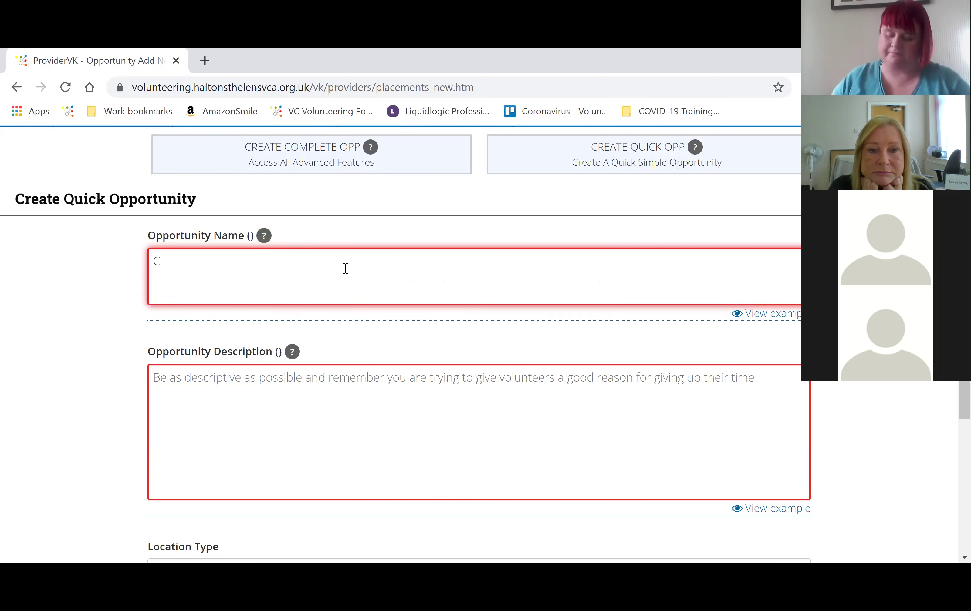
pyautogui.write('raft Volunteer ')
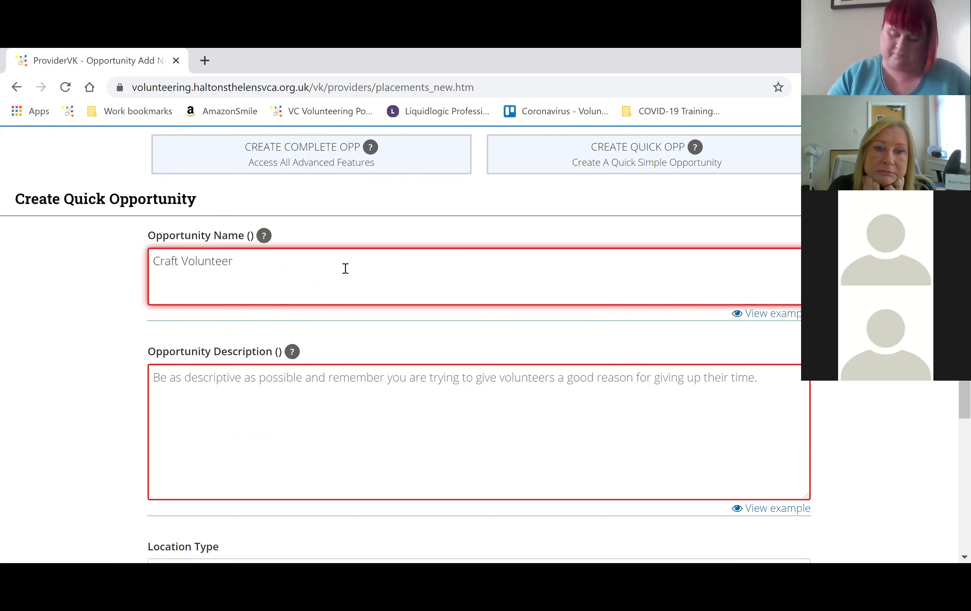
pyautogui.write('Weekly ')
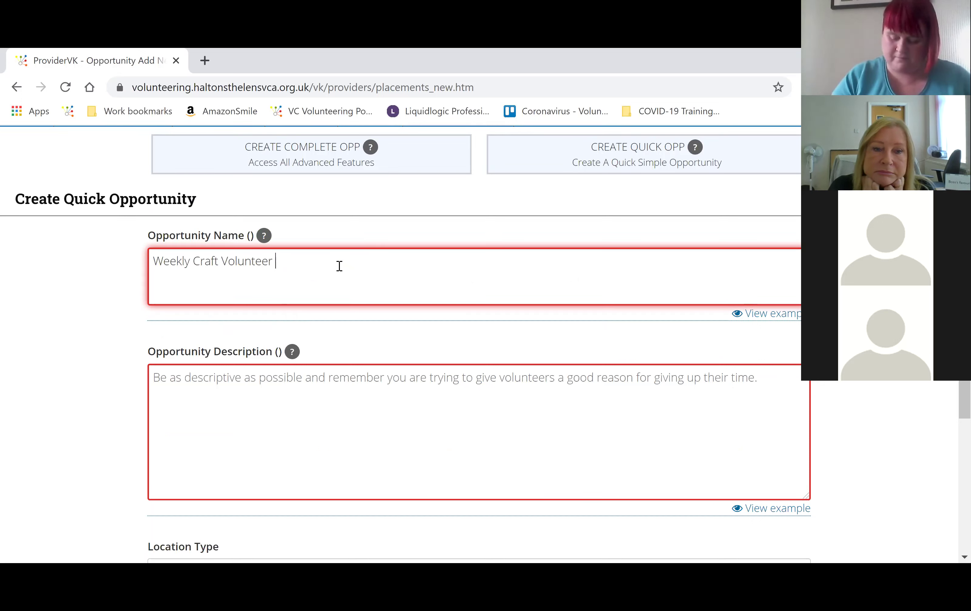
pyautogui.write('-')
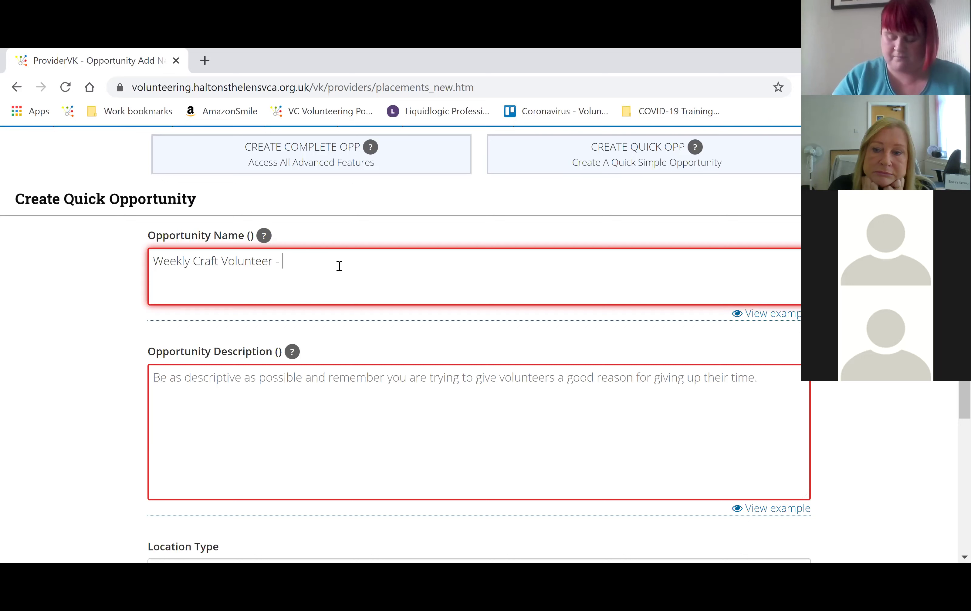
pyautogui.write(' Tuesda')
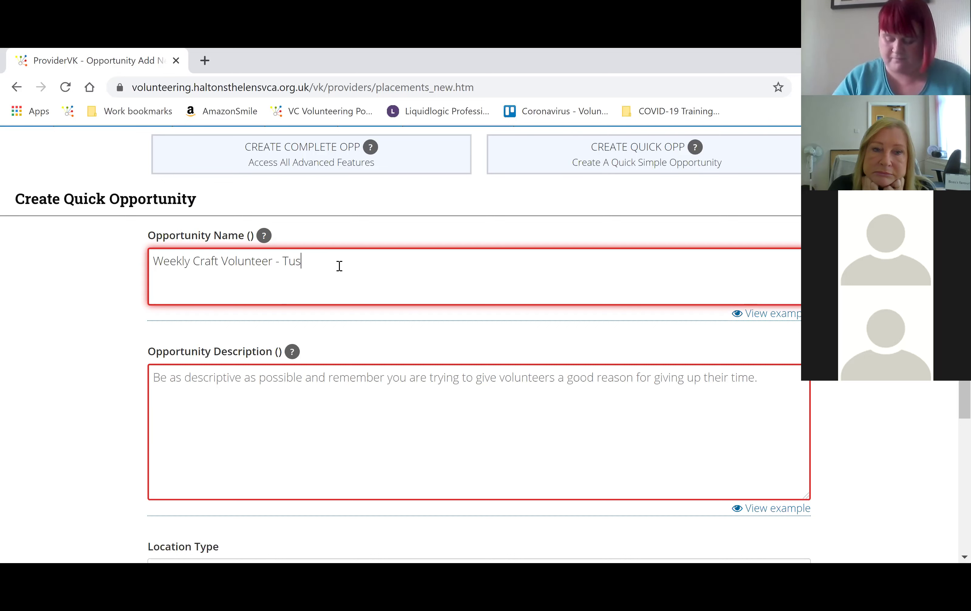
pyautogui.write('y afternoons')
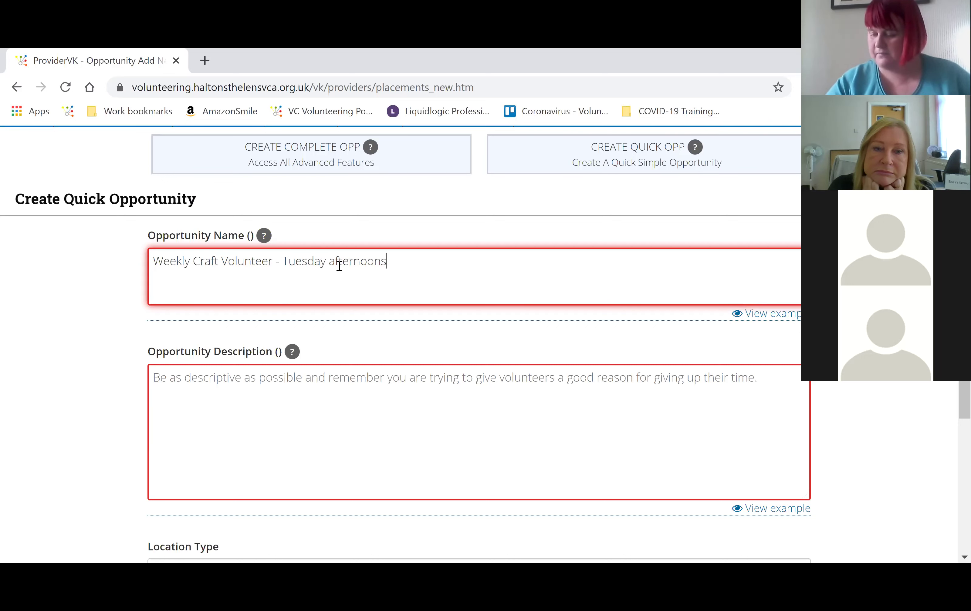
# - Fill the opportunity description with the prepared text beginning "Our volunteers are key to providing a welcoming environment", covering craft sessions, experience and weekly meetings
pyautogui.click(314, 407)
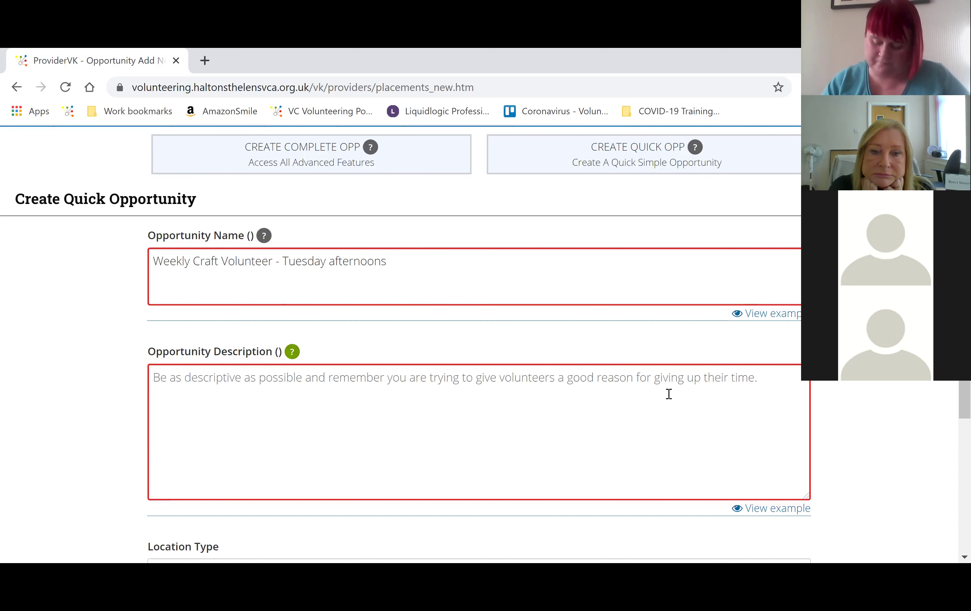
pyautogui.scroll(-2, 271, 306)
pyautogui.moveTo(275, 287)
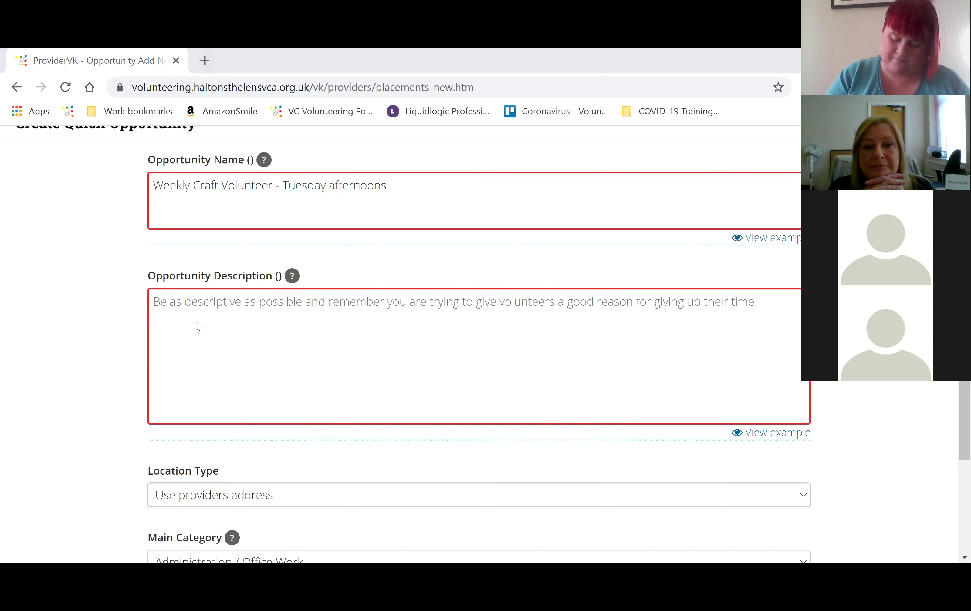
pyautogui.click(284, 329)
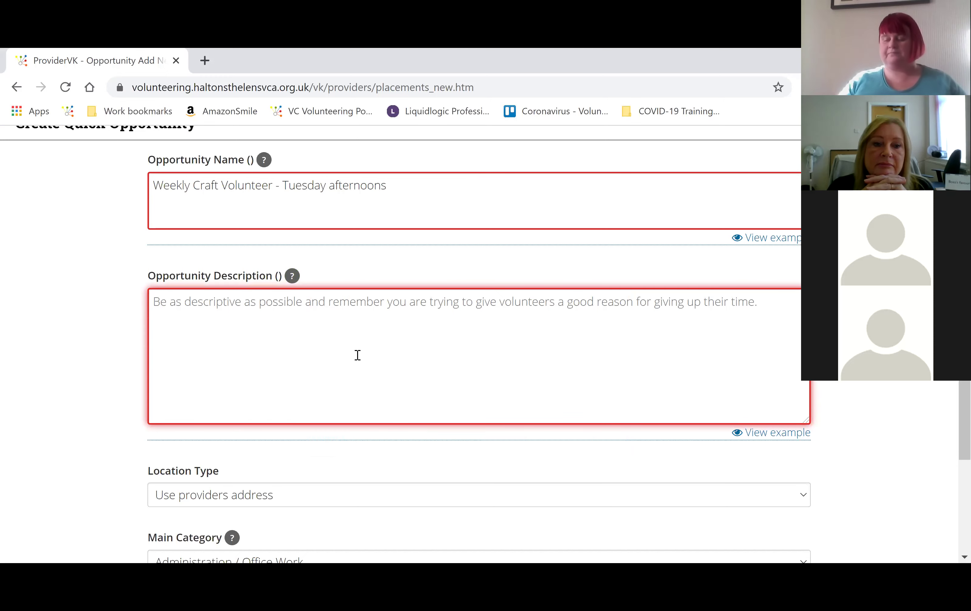
pyautogui.write('Our volunteers are key to providing a welcoming environment  We just like to have people around who can chat and encourage people to join in.  Some of the sessions we run include rock painting; Granny Square Crochet Along; Simple wire jewellery making; painting for beginners and many more.  If you do have experience in something you think would be useful and would like to lead on sessions, we can provide you with the support to explore this if you need it or we can build it into our programme if you already have those skills.  Our group meets on a weekly basis at the same time every week.')
# - Insert "We provide a regular weekly crafty session that is informal for young women" at the very start of the opportunity description
pyautogui.scroll(2, 491, 359)
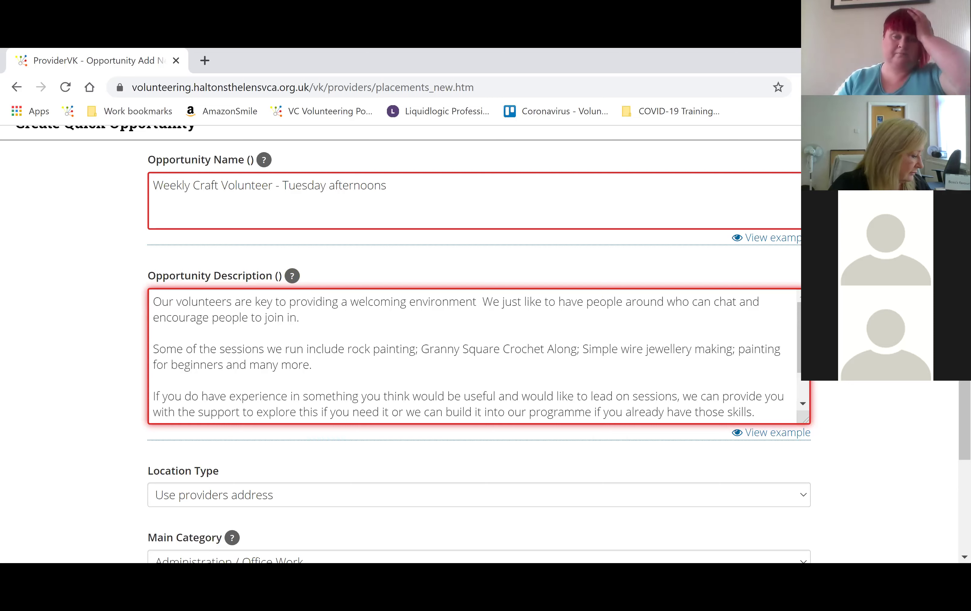
pyautogui.scroll(3, 533, 531)
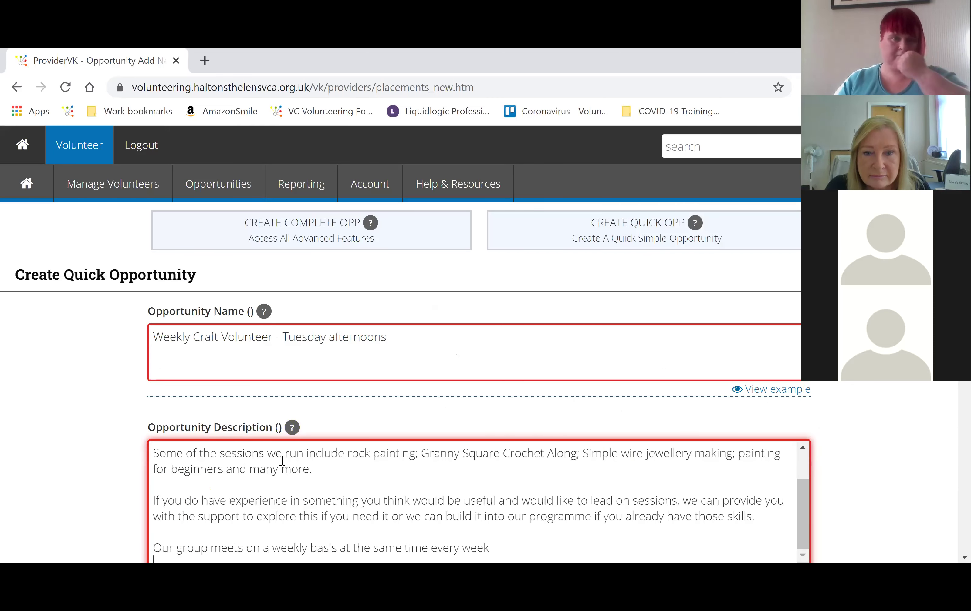
pyautogui.scroll(1, 282, 461)
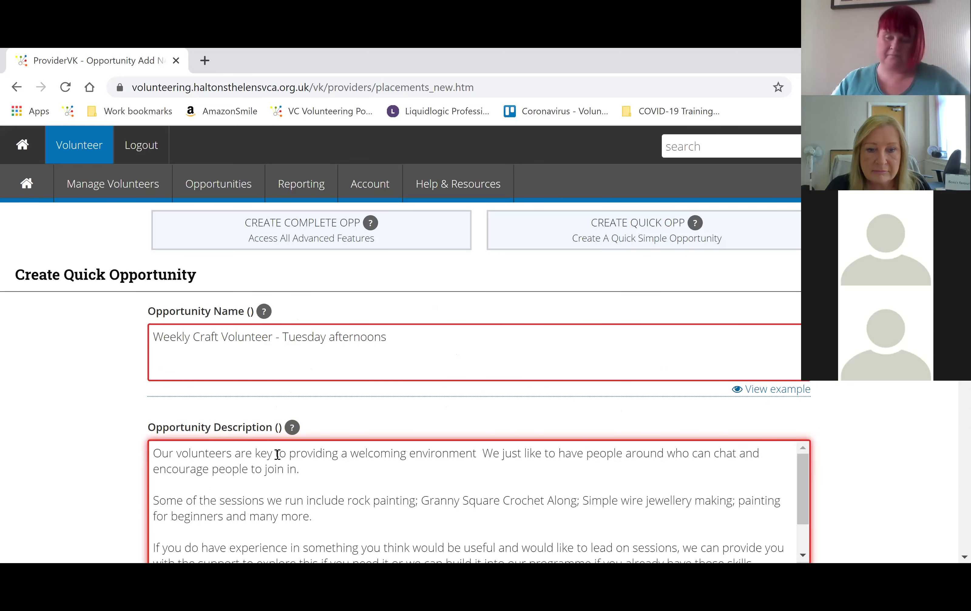
pyautogui.write('We')
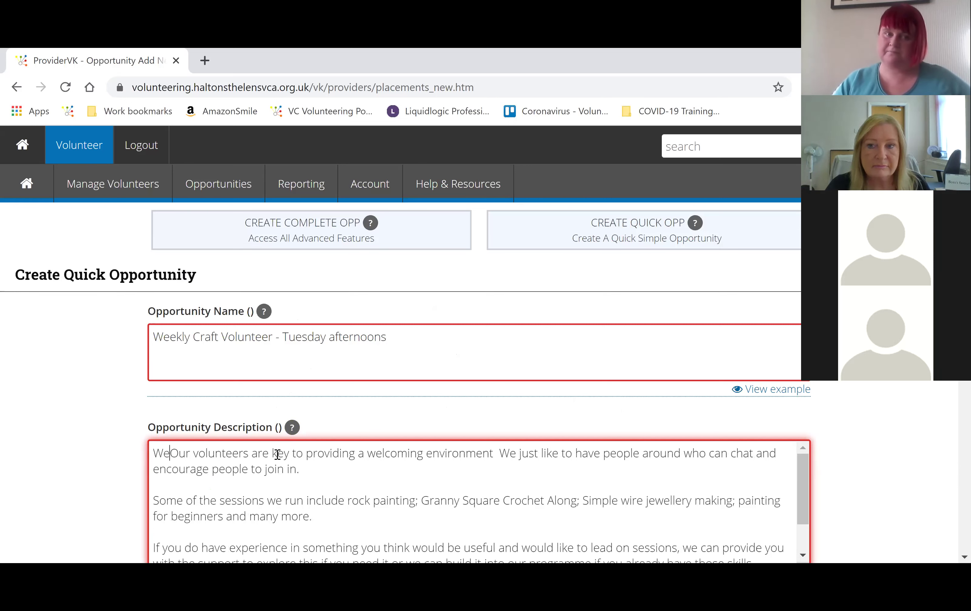
pyautogui.write(' provide a regular week')
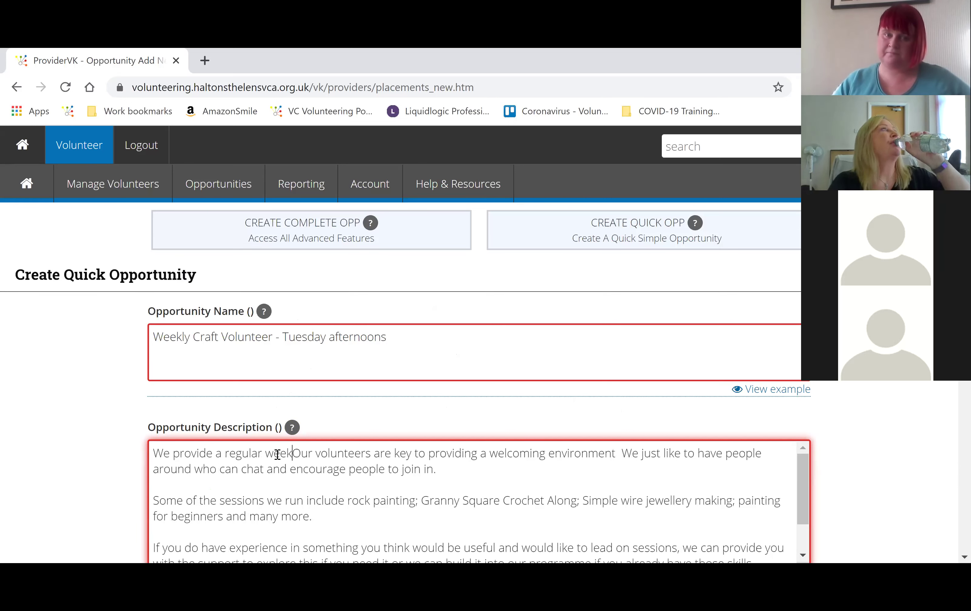
pyautogui.write('ly c')
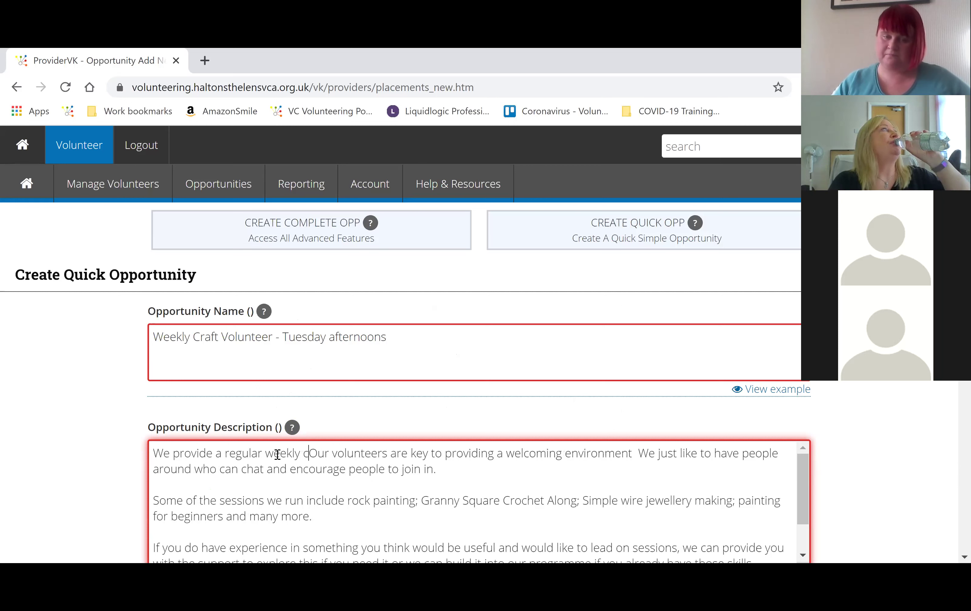
pyautogui.write('rafty session that is inc')
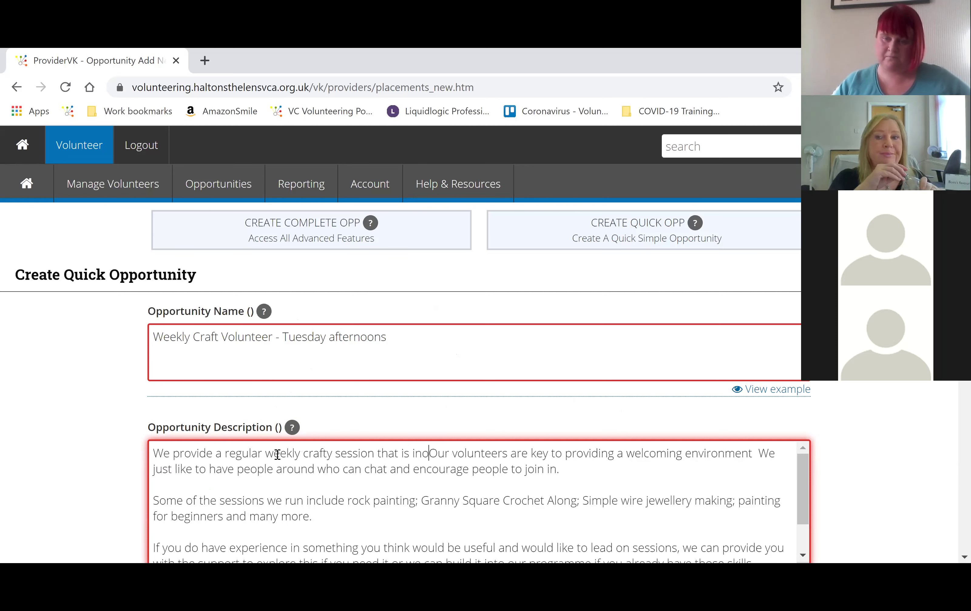
pyautogui.press('BackSpace')
pyautogui.write('formal f')
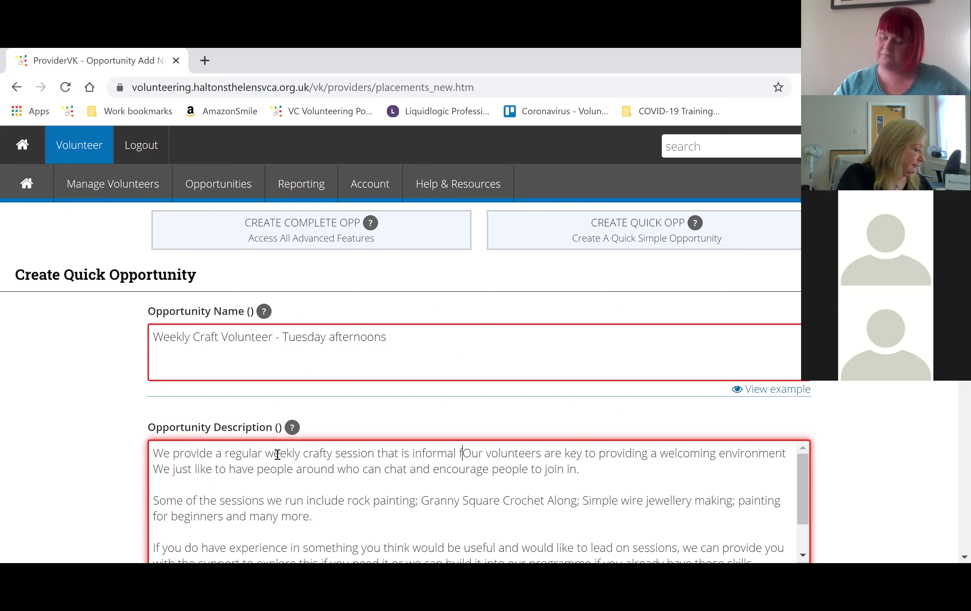
pyautogui.write('or young women ')
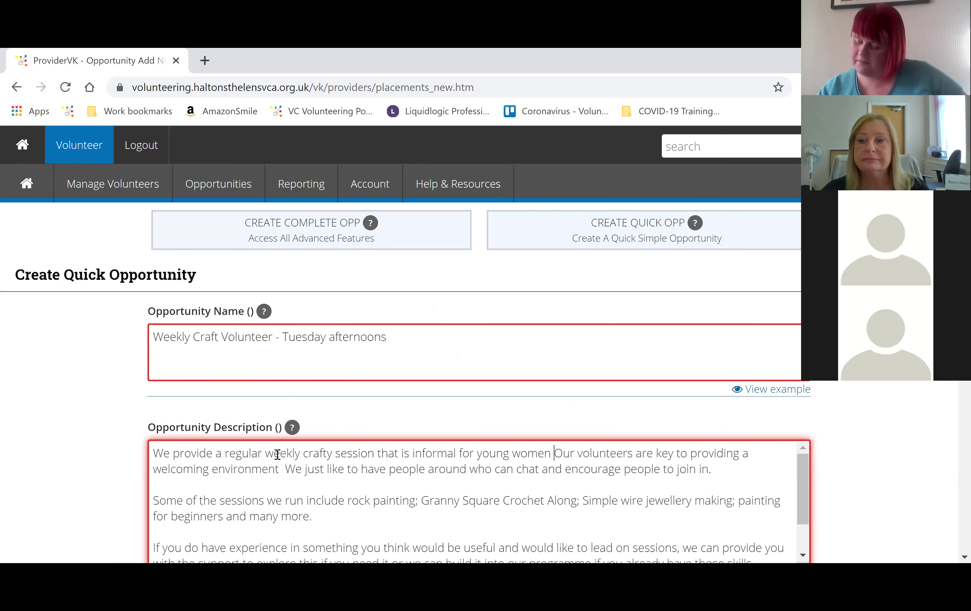
# - Complete the opening sentence with "who are wanting to increase their confidence, learn new skills and make new friends.", followed by a blank line
pyautogui.write('who are')
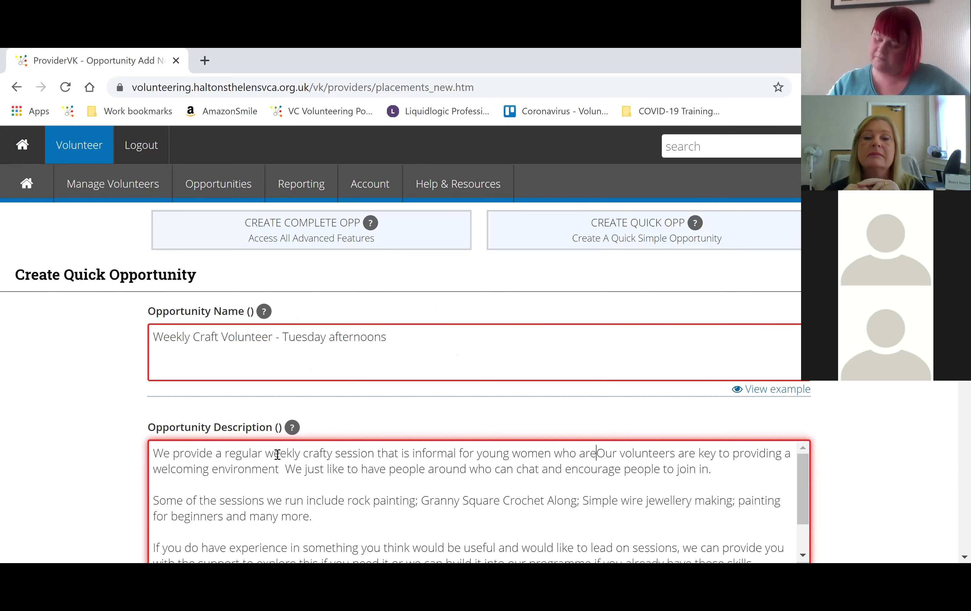
pyautogui.write(' watning')
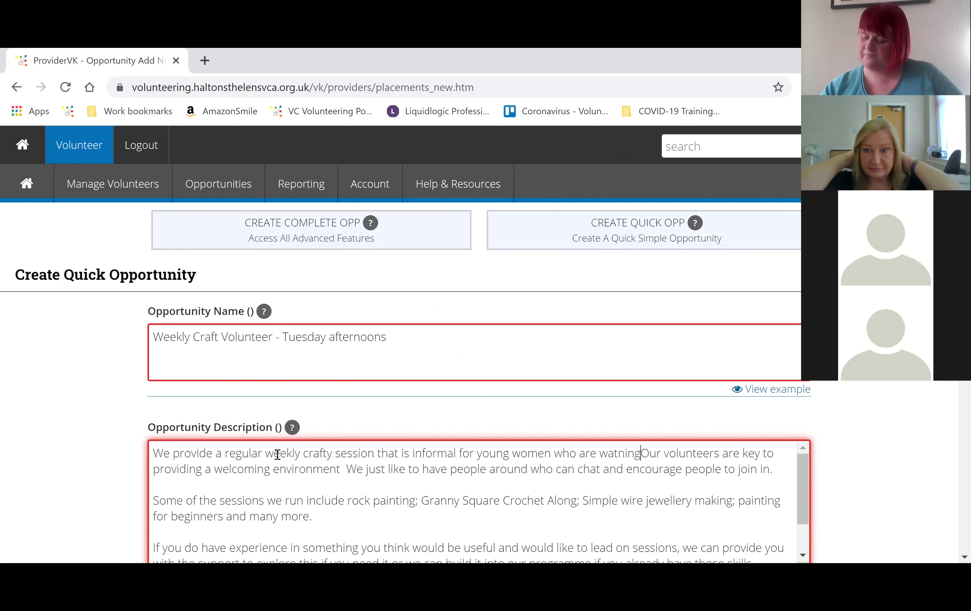
pyautogui.write(' to ind')
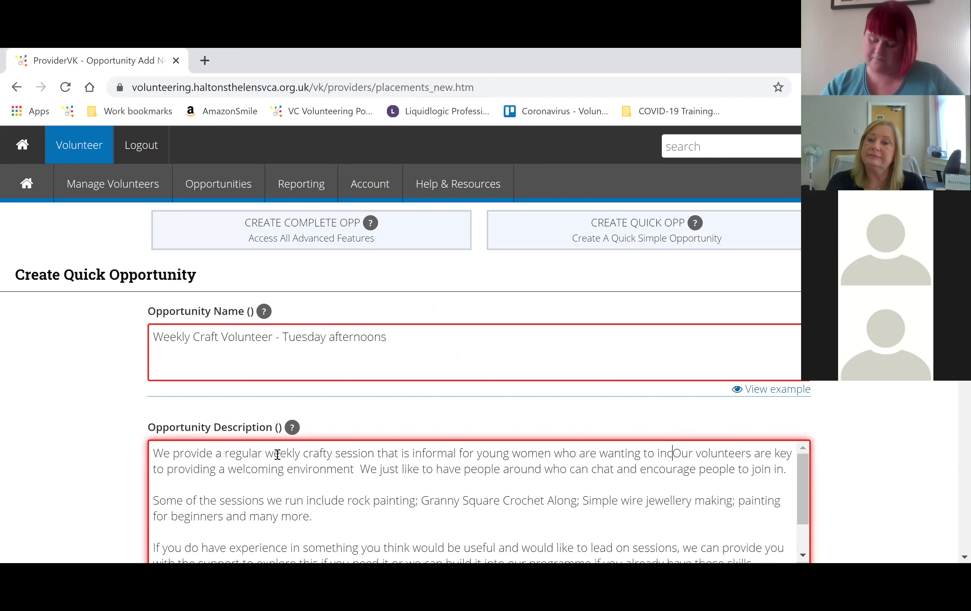
pyautogui.press('BackSpace')
pyautogui.write('crease their confid')
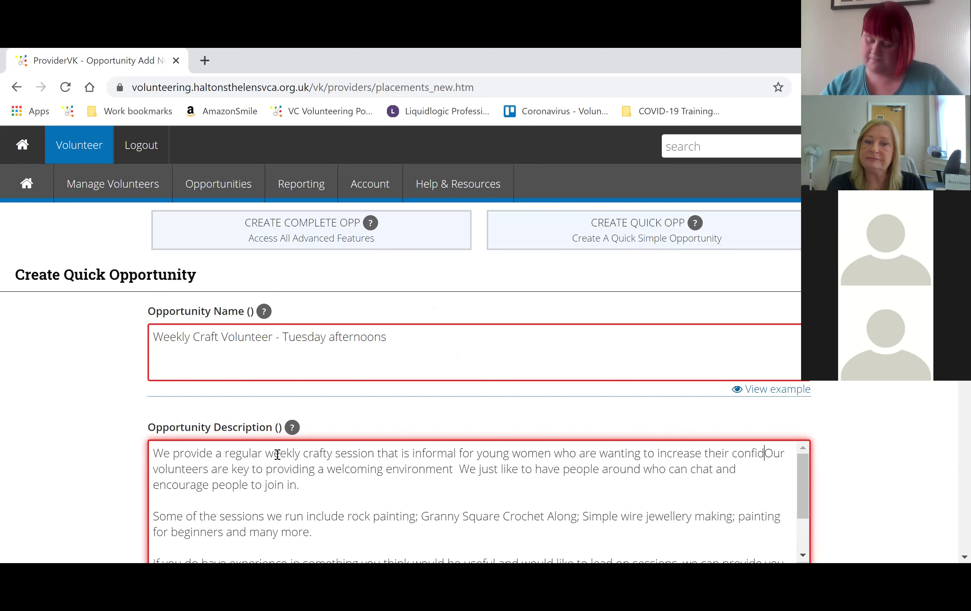
pyautogui.write('ence')
pyautogui.press('BackSpace')
pyautogui.press('BackSpace')
pyautogui.press('BackSpace')
pyautogui.press('BackSpace')
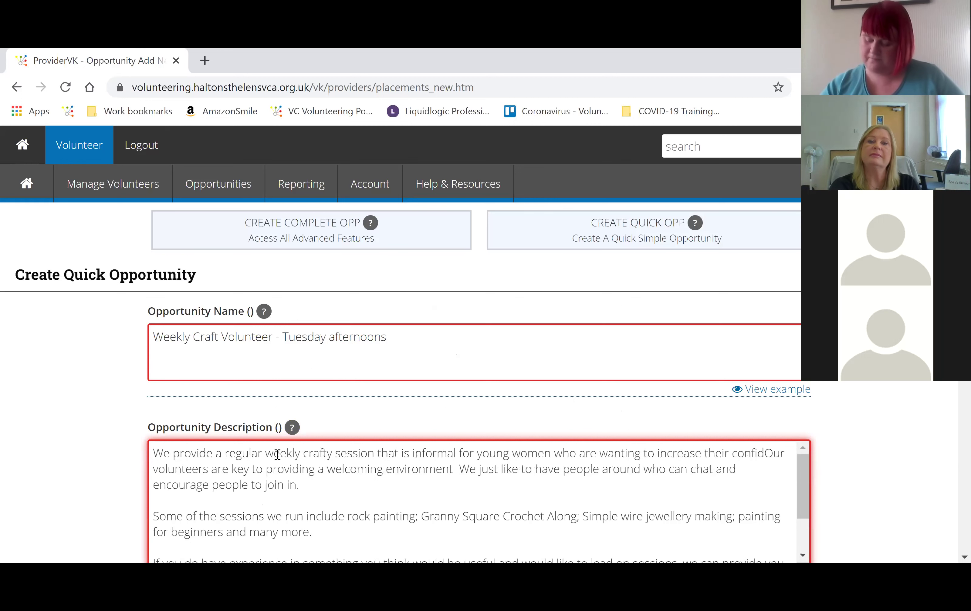
pyautogui.write('ence, el')
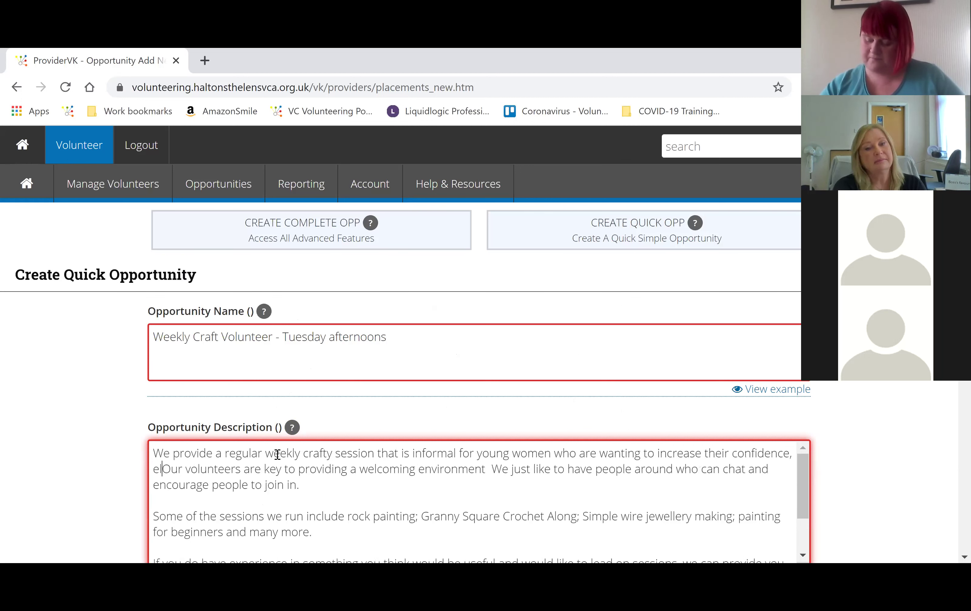
pyautogui.write('arn new ski')
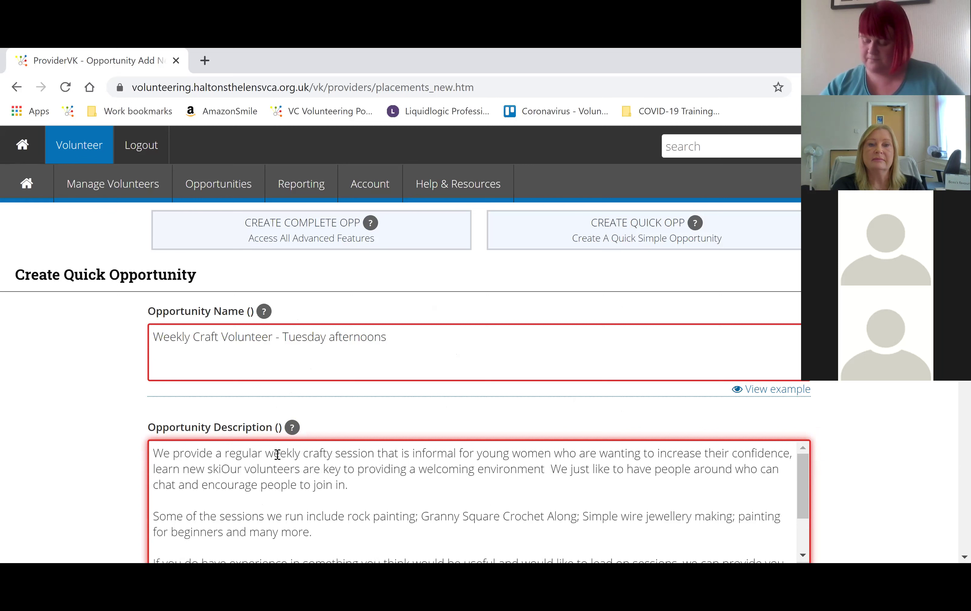
pyautogui.write('ls')
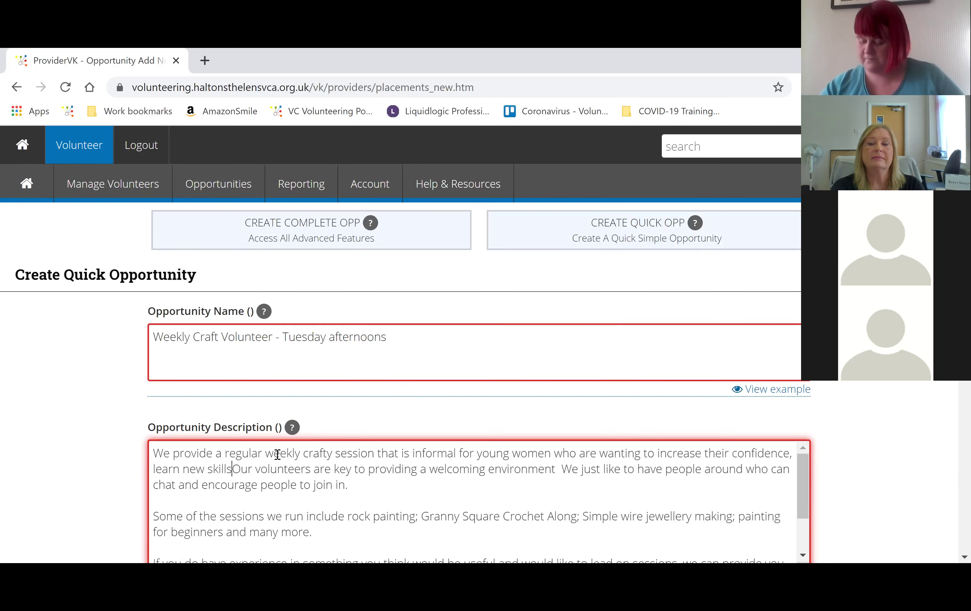
pyautogui.write(' and make new ')
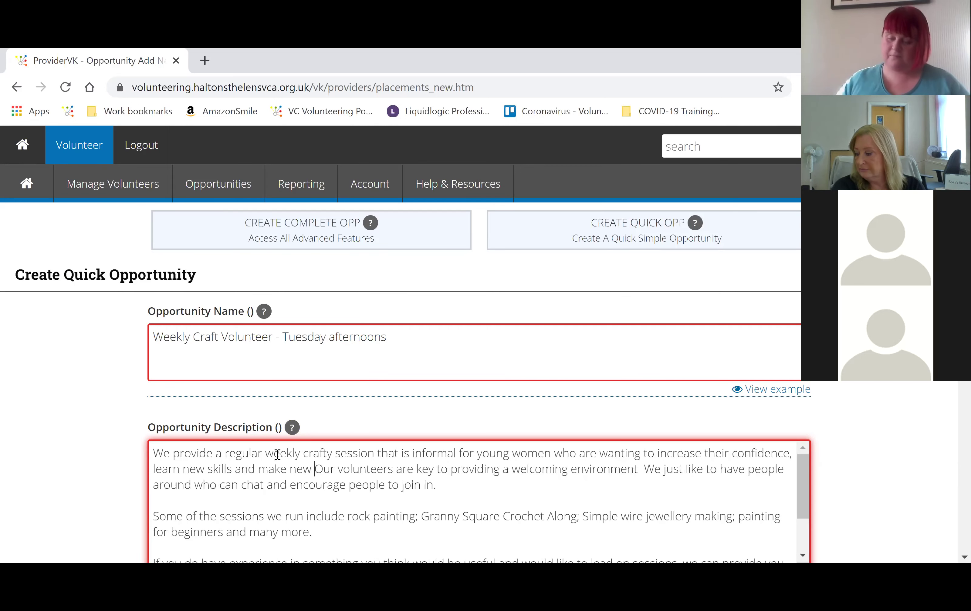
pyautogui.write('friends.')
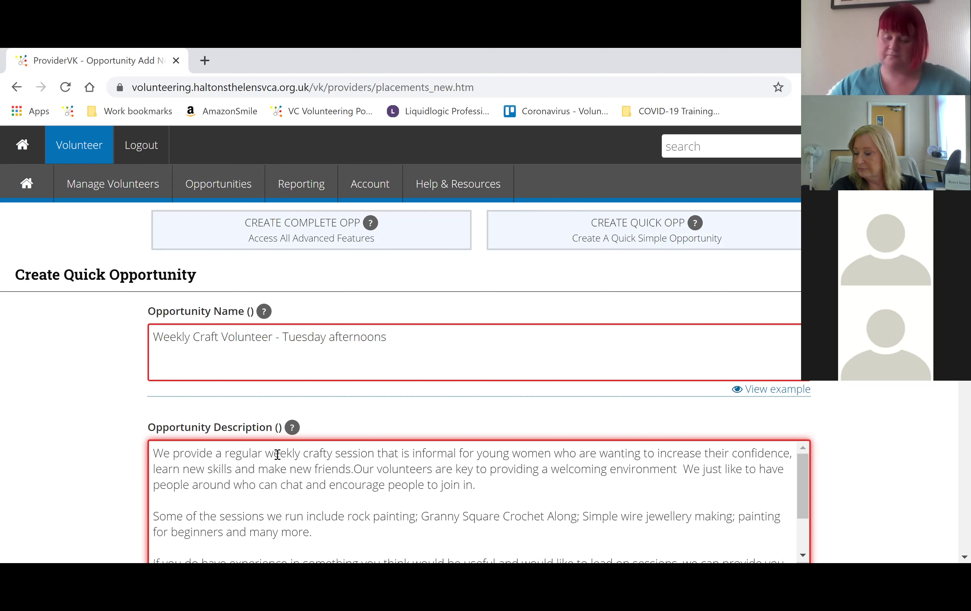
pyautogui.press('Return')
pyautogui.press('Return')
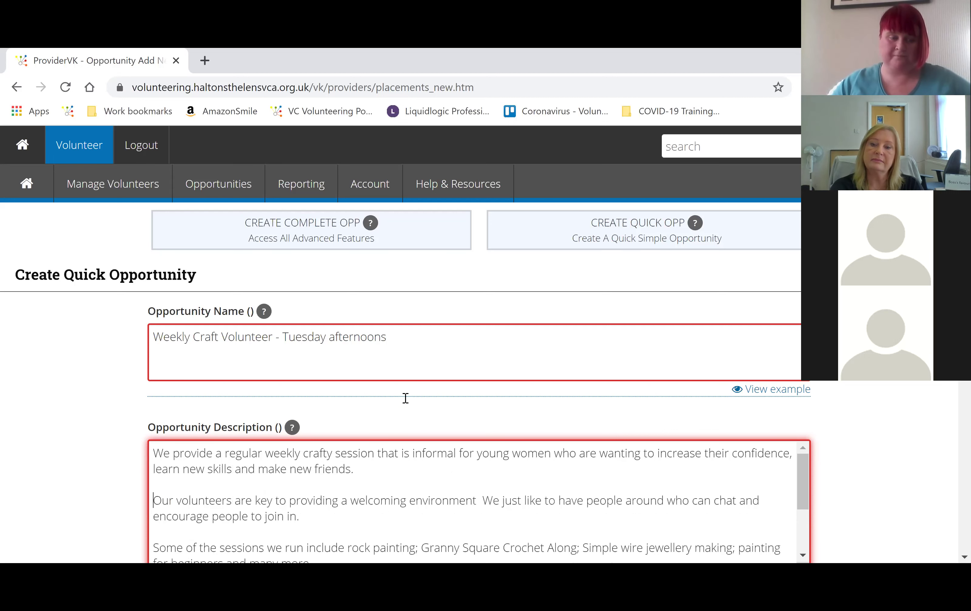
pyautogui.scroll(-2, 450, 420)
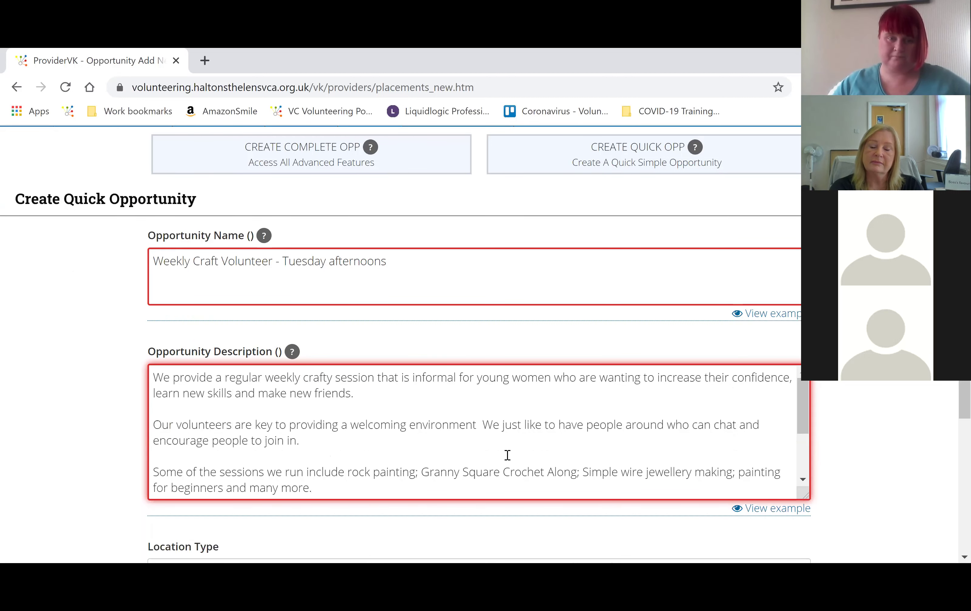
# - Review the opportunity description and complete its closing sentence about weekly meetings with "2pm - 3pm."
pyautogui.scroll(-2, 398, 441)
pyautogui.scroll(2, 451, 462)
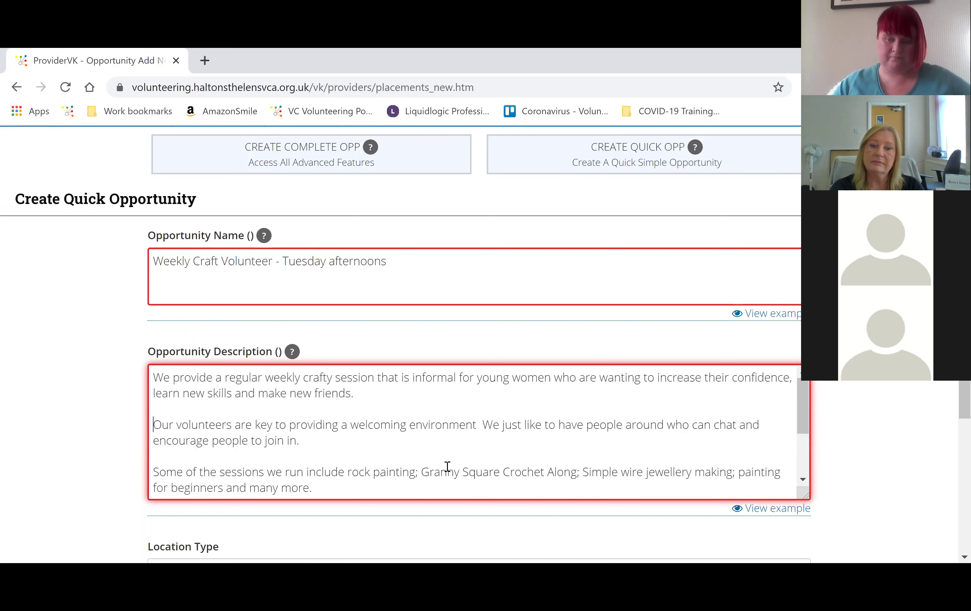
pyautogui.scroll(-2, 397, 444)
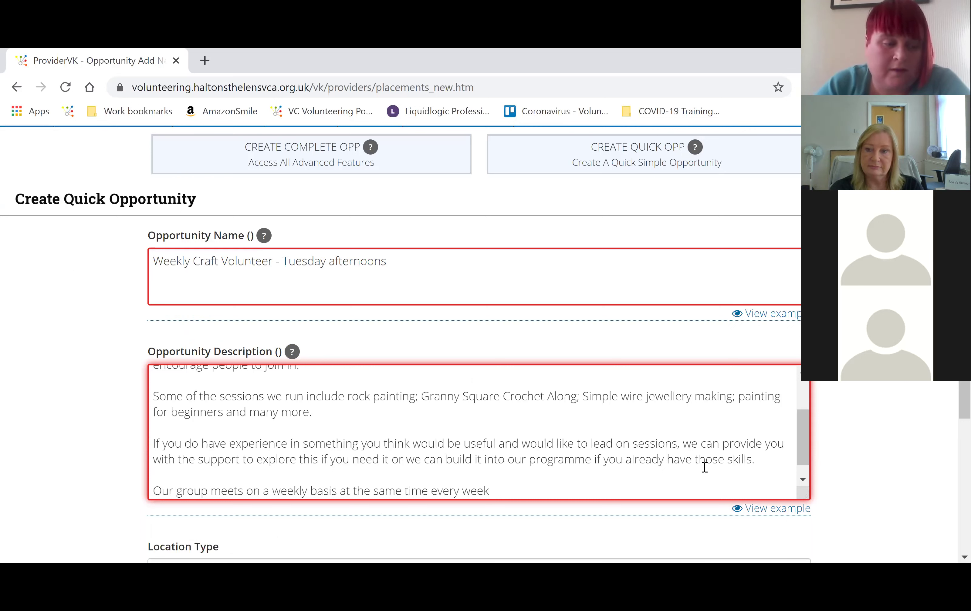
pyautogui.scroll(-1, 540, 475)
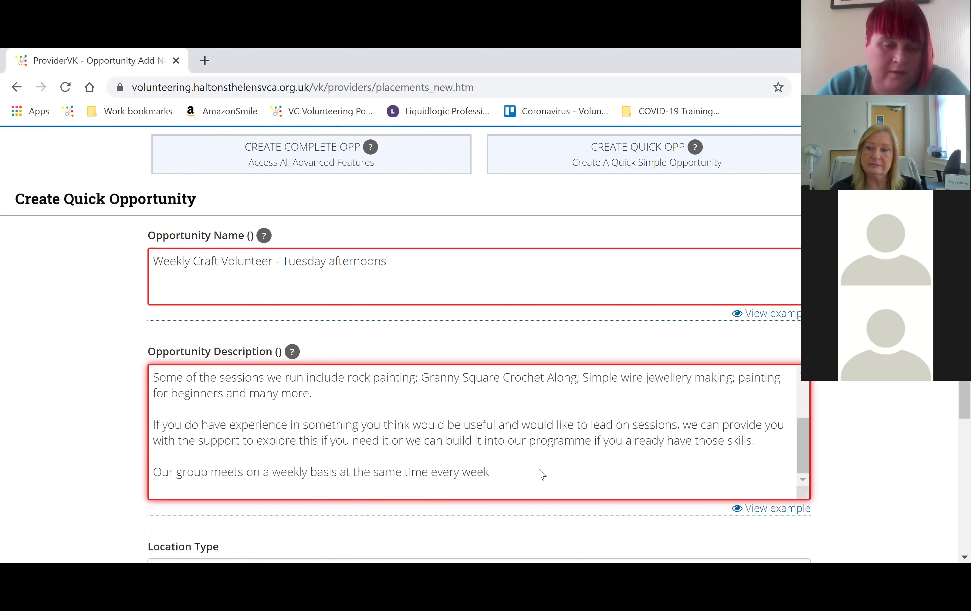
pyautogui.scroll(-2, 535, 403)
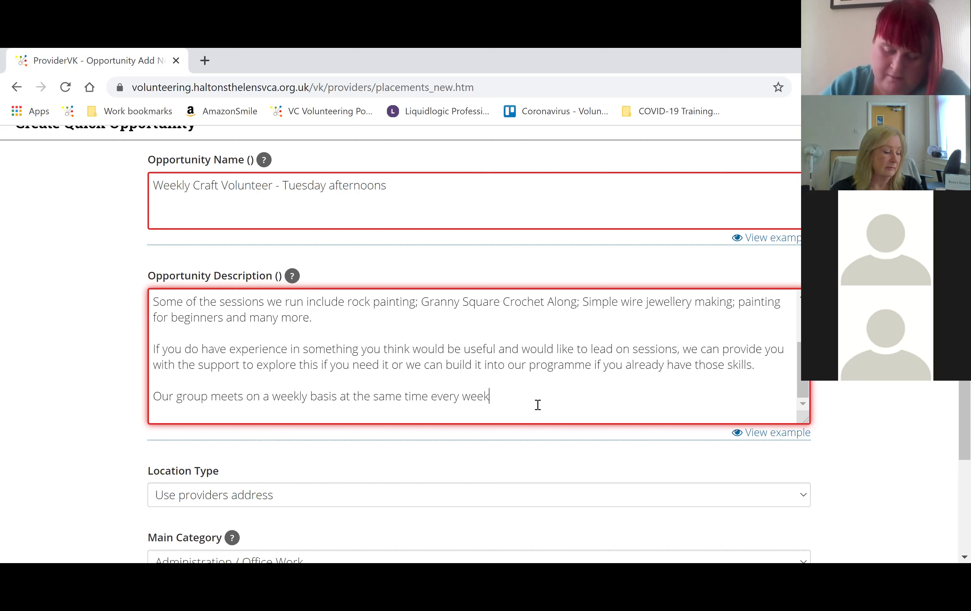
pyautogui.write('2p')
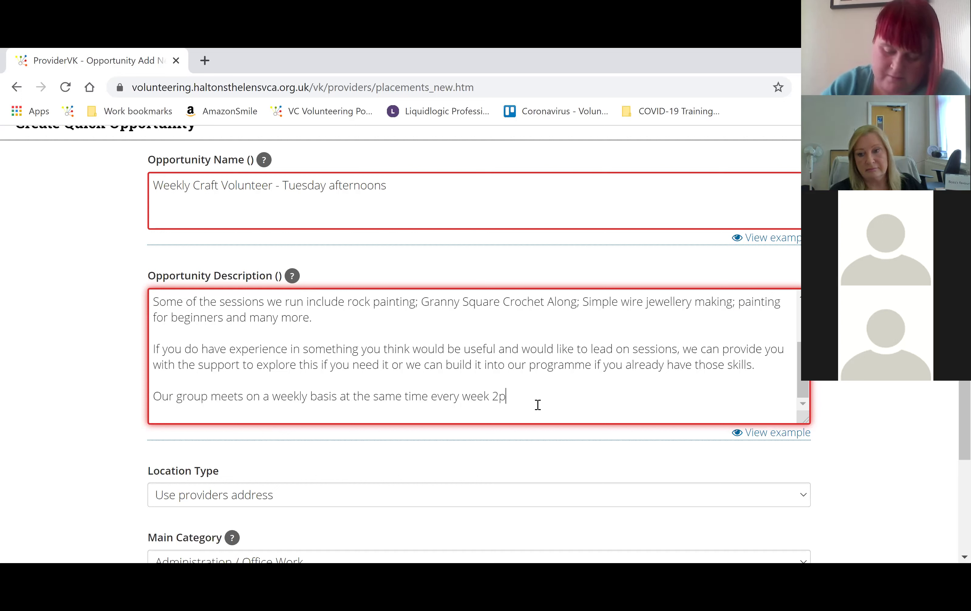
pyautogui.write('m - 3pm')
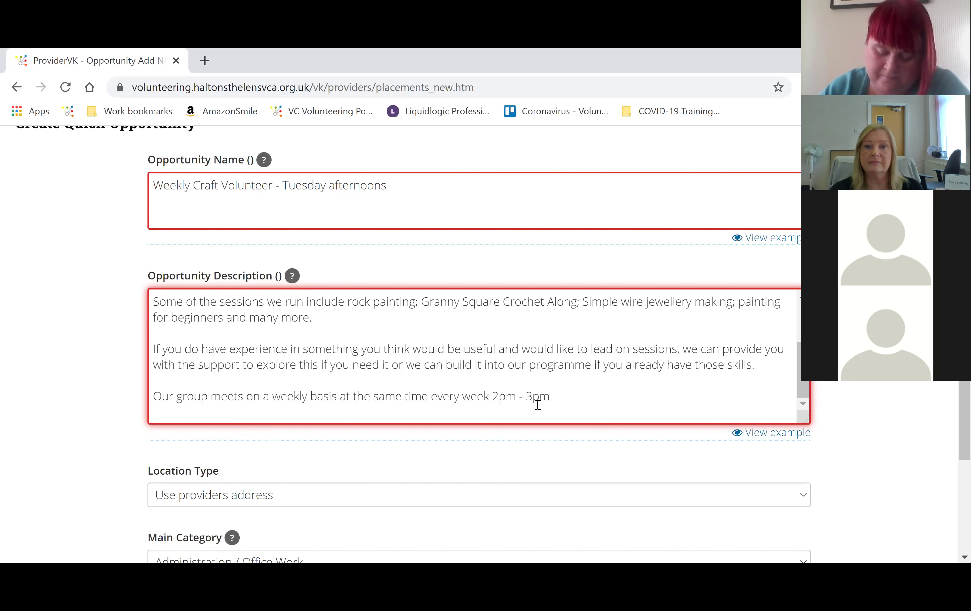
pyautogui.press('BackSpace')
pyautogui.write('.')
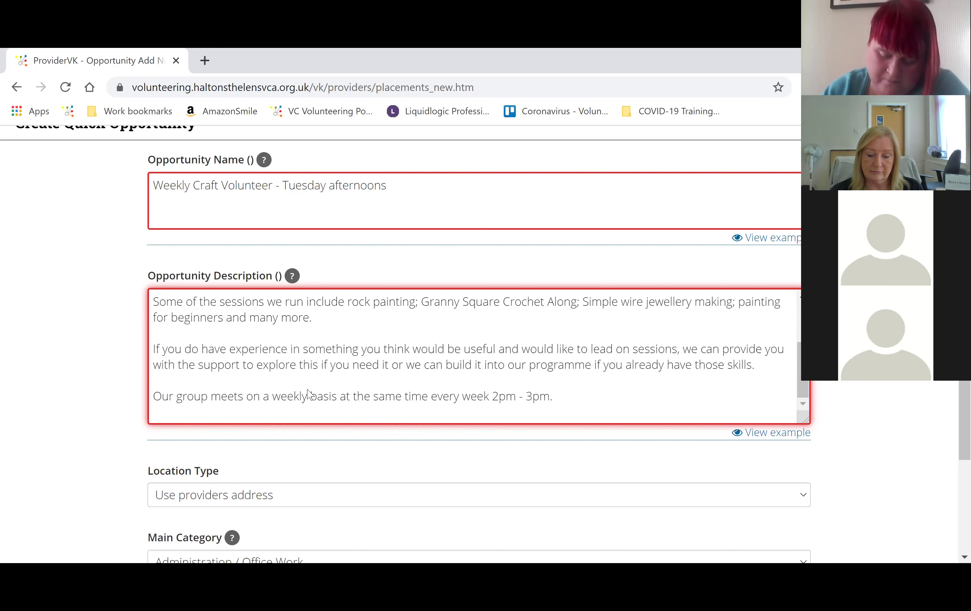
# - Switch the location type to "Enter a location", and return it to "Use providers address"
pyautogui.scroll(-3, 309, 397)
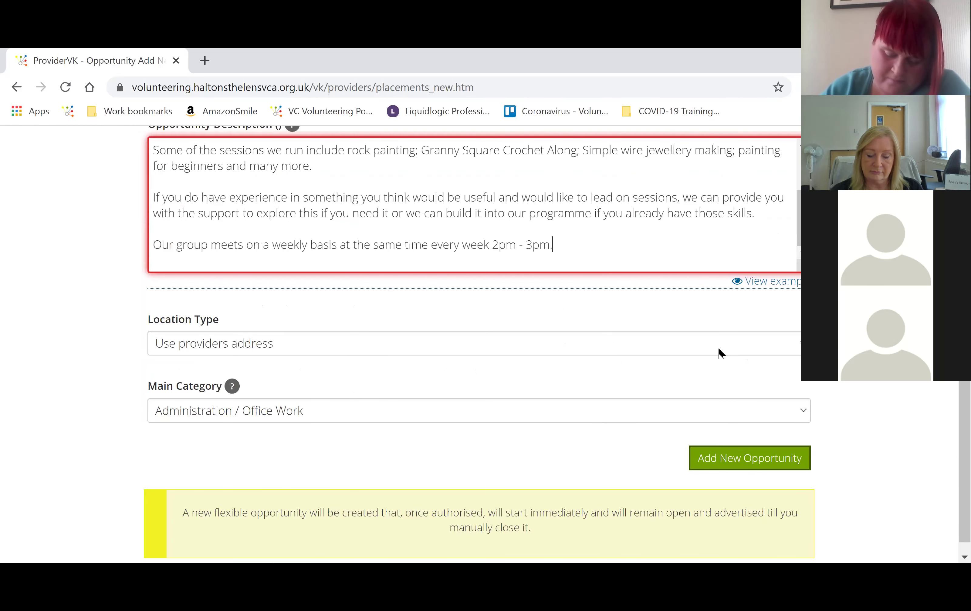
pyautogui.click(481, 348)
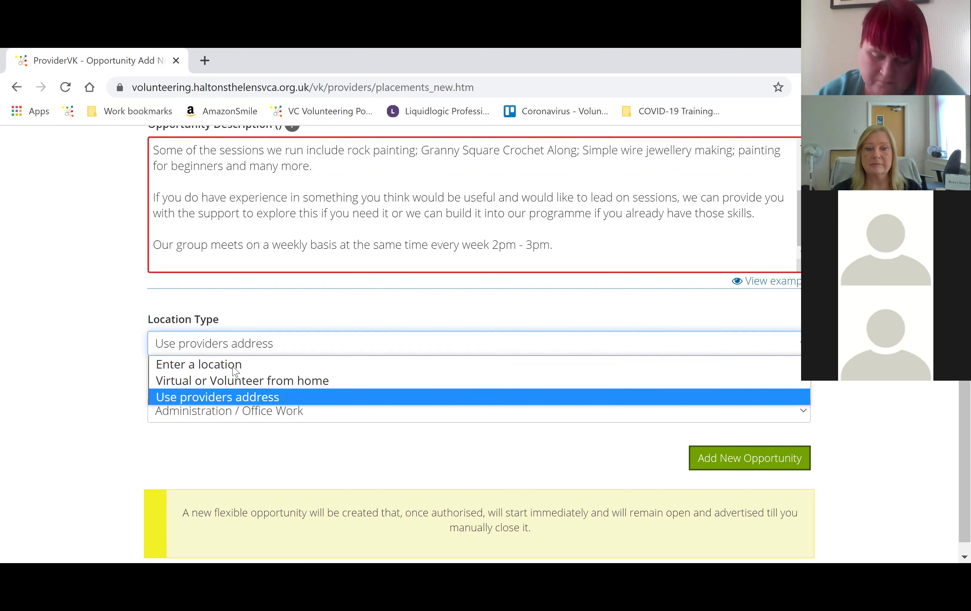
pyautogui.click(229, 356)
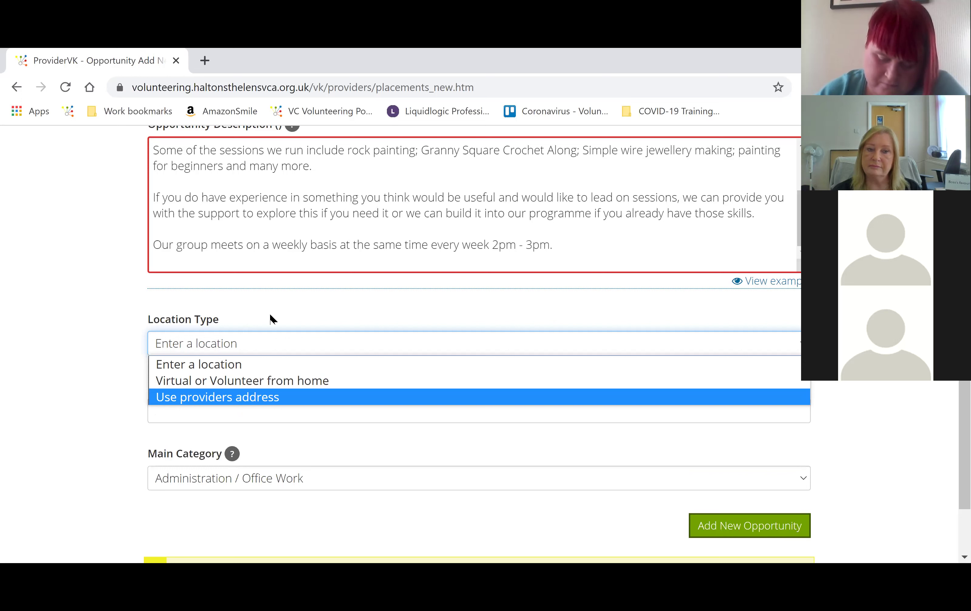
pyautogui.press('Up')
pyautogui.press('Up')
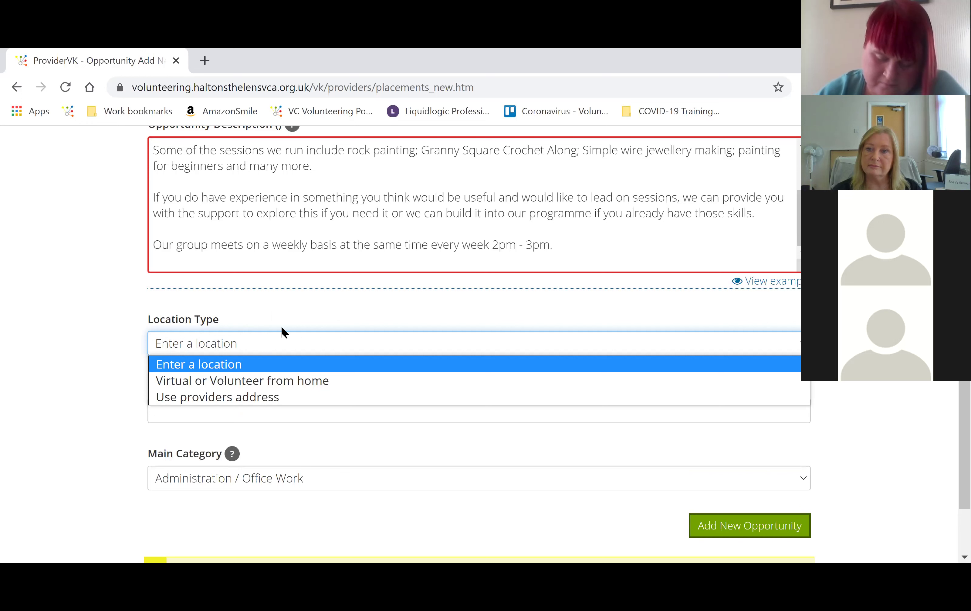
pyautogui.click(266, 347)
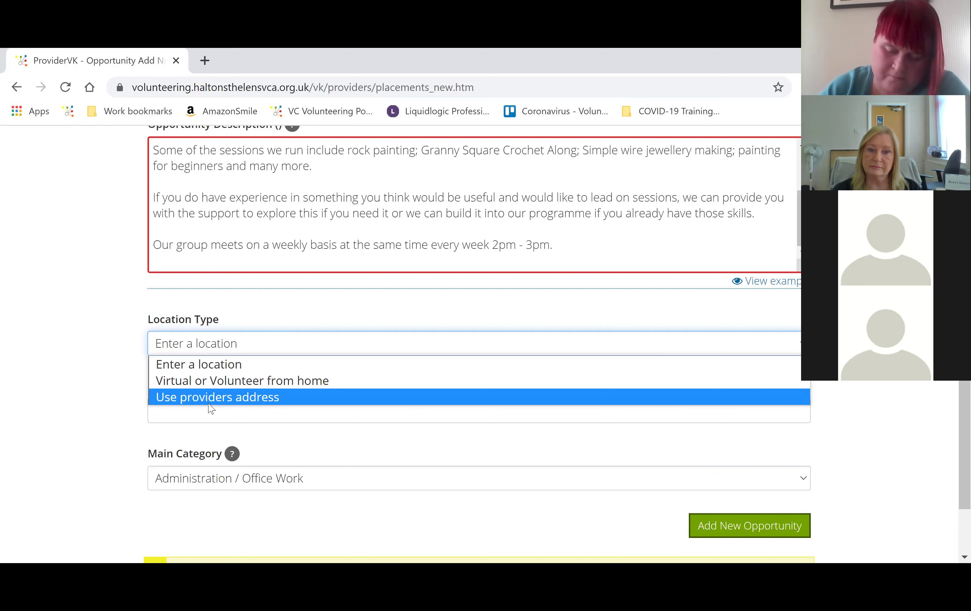
pyautogui.press('Down')
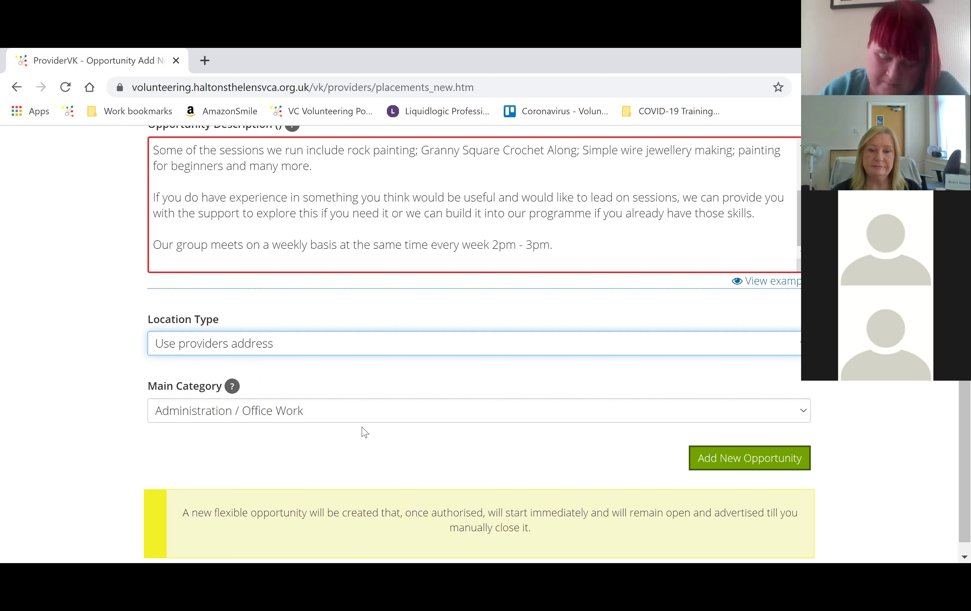
# - Read the help note for the Main Category field and close it
pyautogui.scroll(-1, 238, 379)
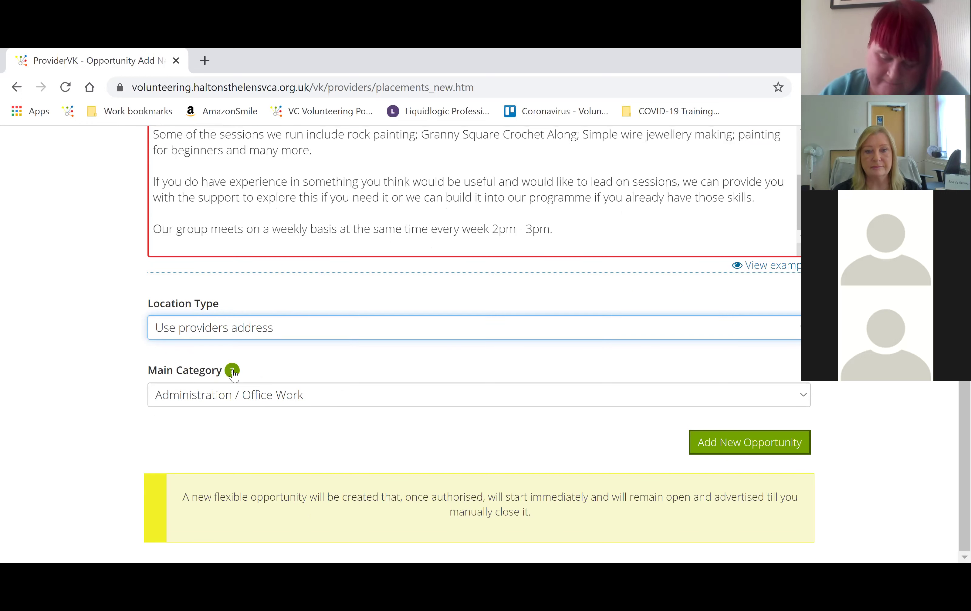
pyautogui.click(233, 373)
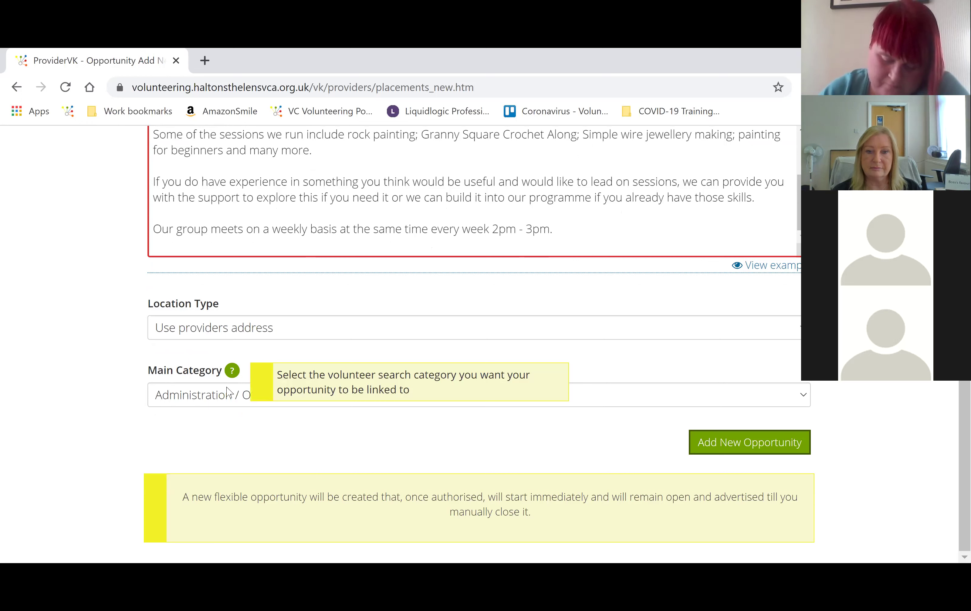
pyautogui.click(404, 414)
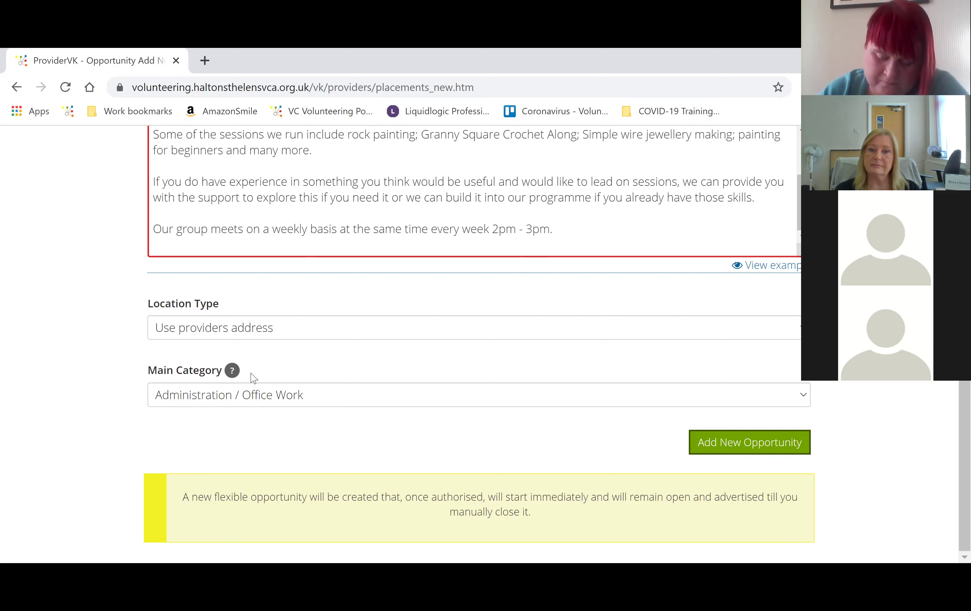
# - Look through the full list of main categories, from Administration / Office Work to Youth Work, for one that suits the opportunity
pyautogui.click(317, 395)
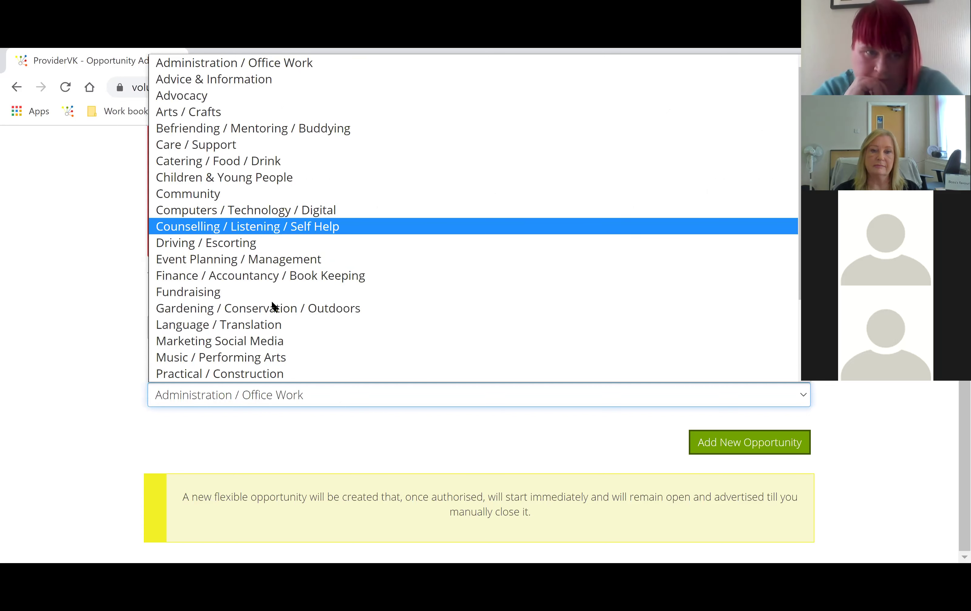
pyautogui.scroll(-2, 273, 307)
pyautogui.scroll(2, 275, 307)
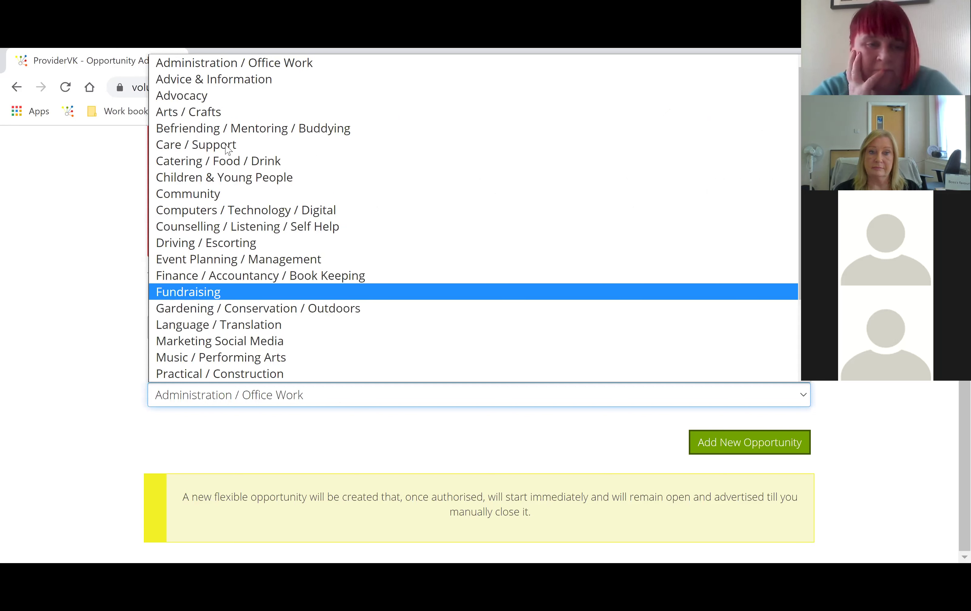
pyautogui.press('m')
pyautogui.press('c')
pyautogui.press('o')
pyautogui.press('m')
pyautogui.press('p')
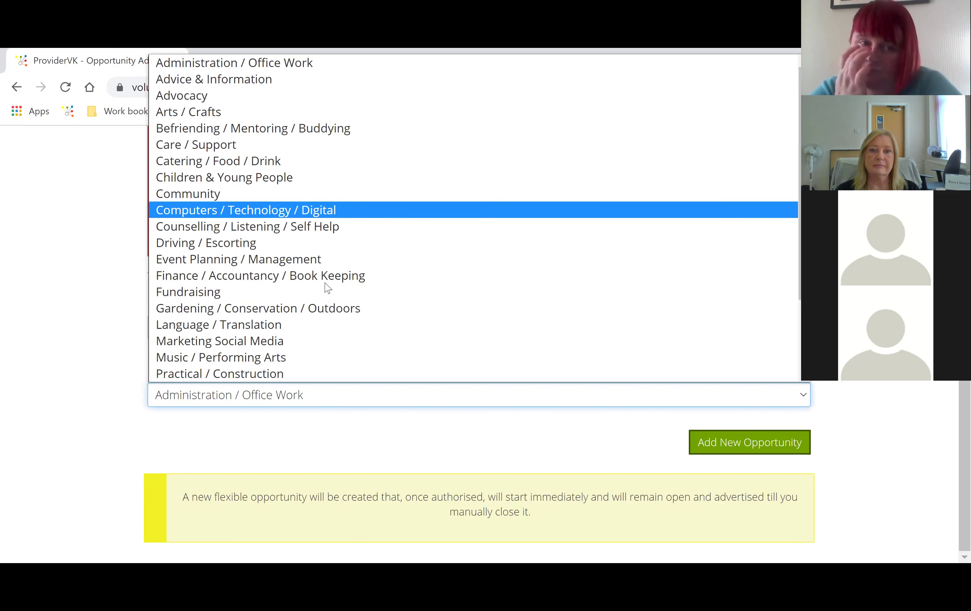
pyautogui.press('e')
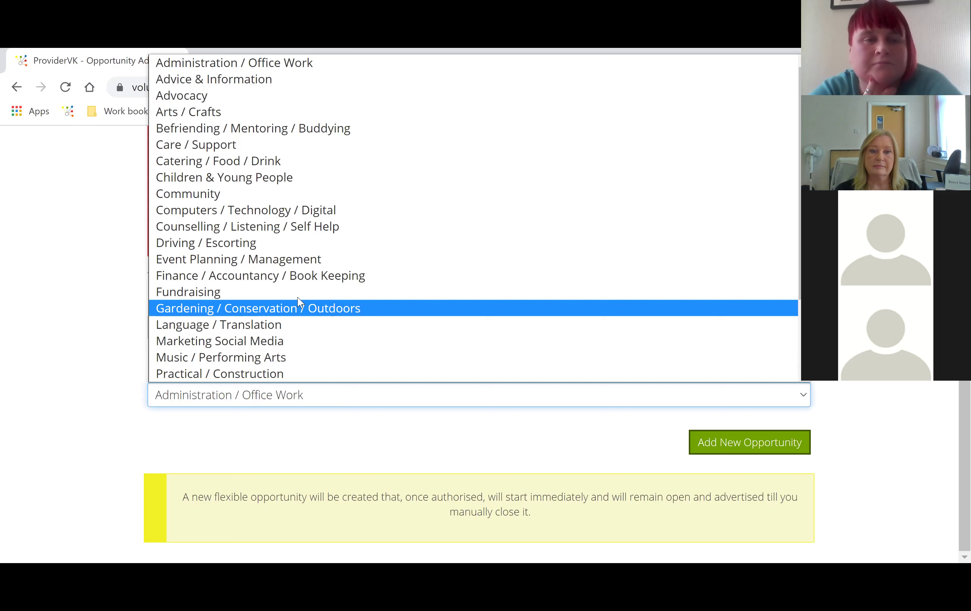
pyautogui.press('m')
pyautogui.press('f')
pyautogui.press('f')
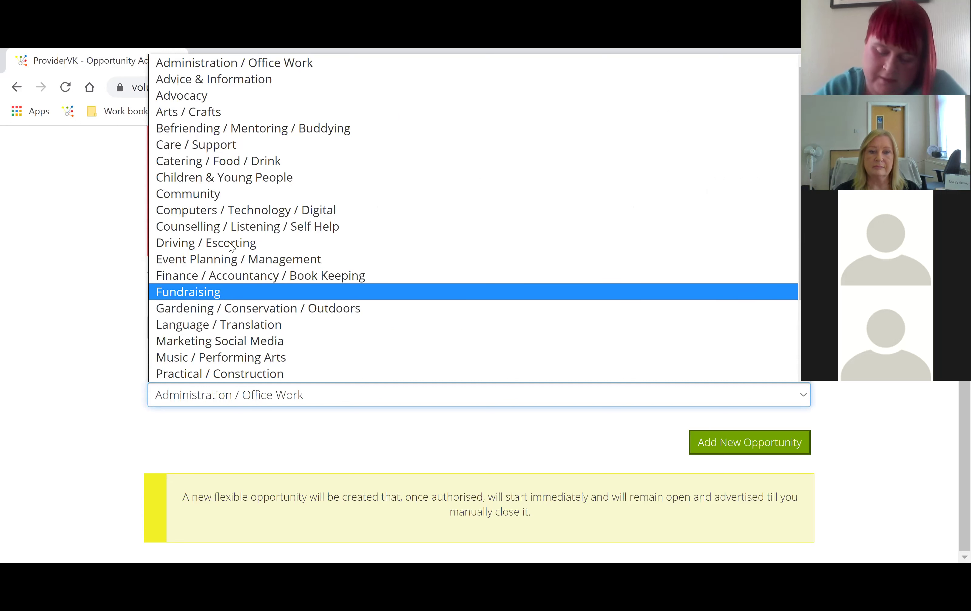
pyautogui.press('c')
pyautogui.press('o')
pyautogui.press('d')
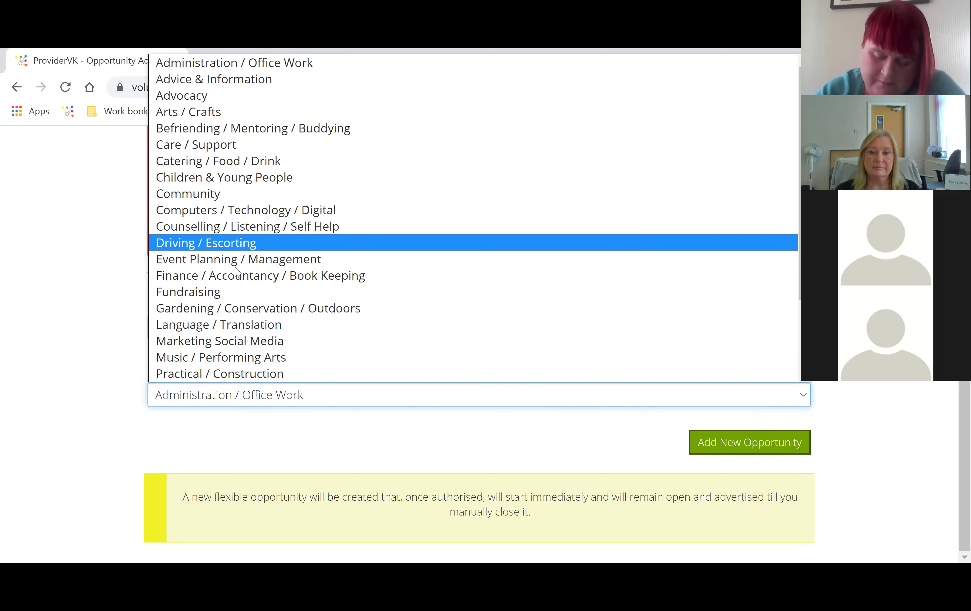
pyautogui.press('Down')
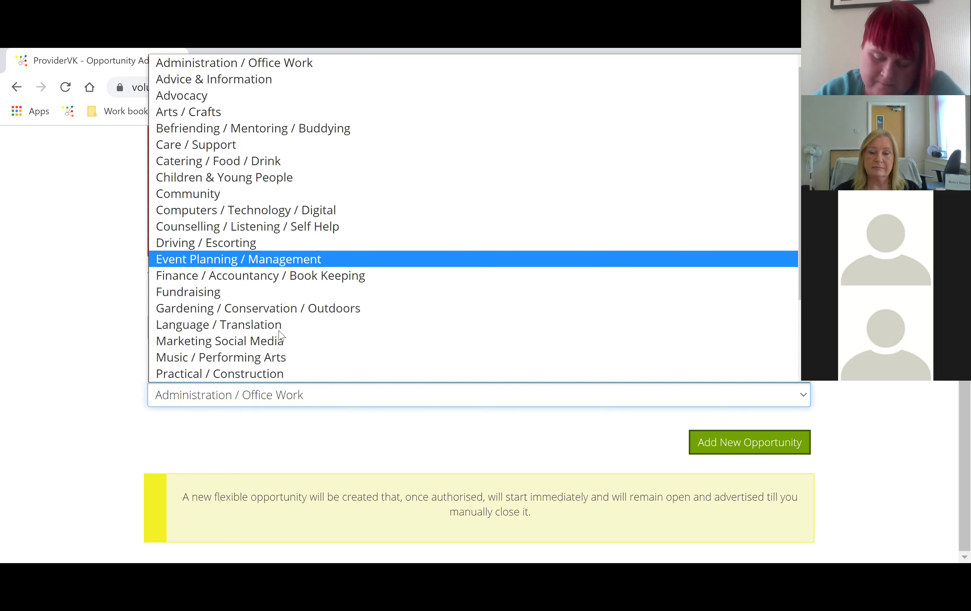
pyautogui.press('l')
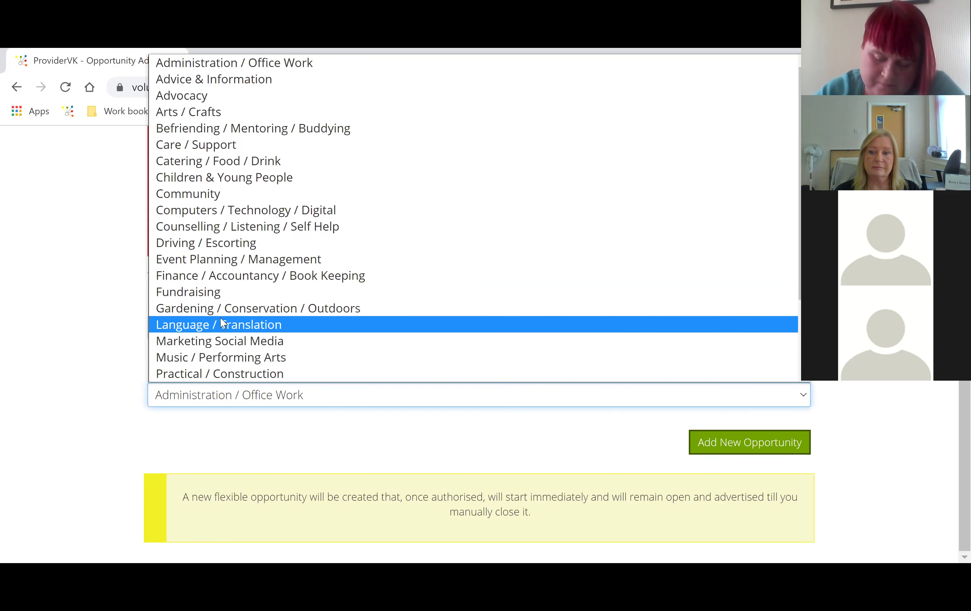
pyautogui.press('t')
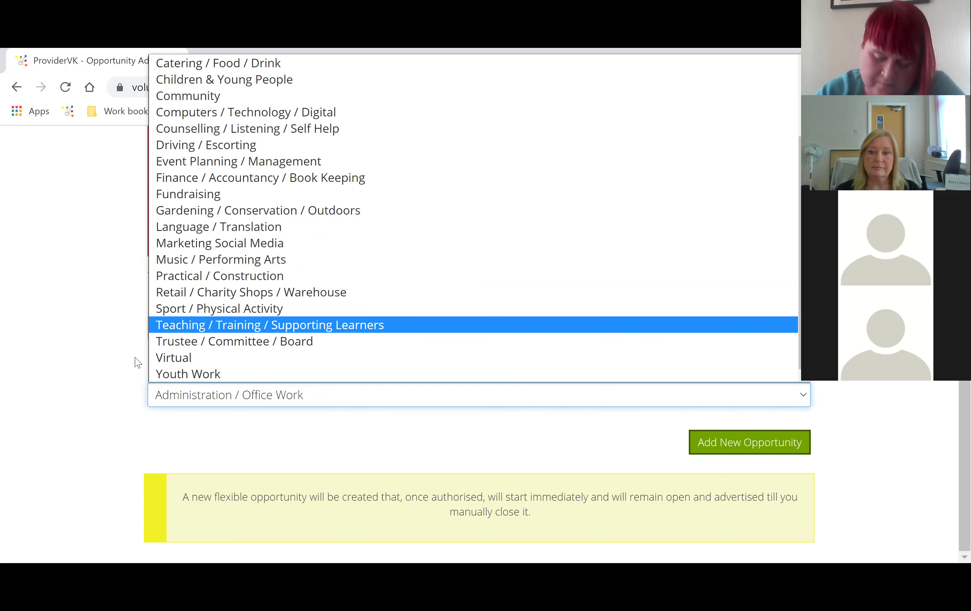
pyautogui.press('y')
pyautogui.press('v')
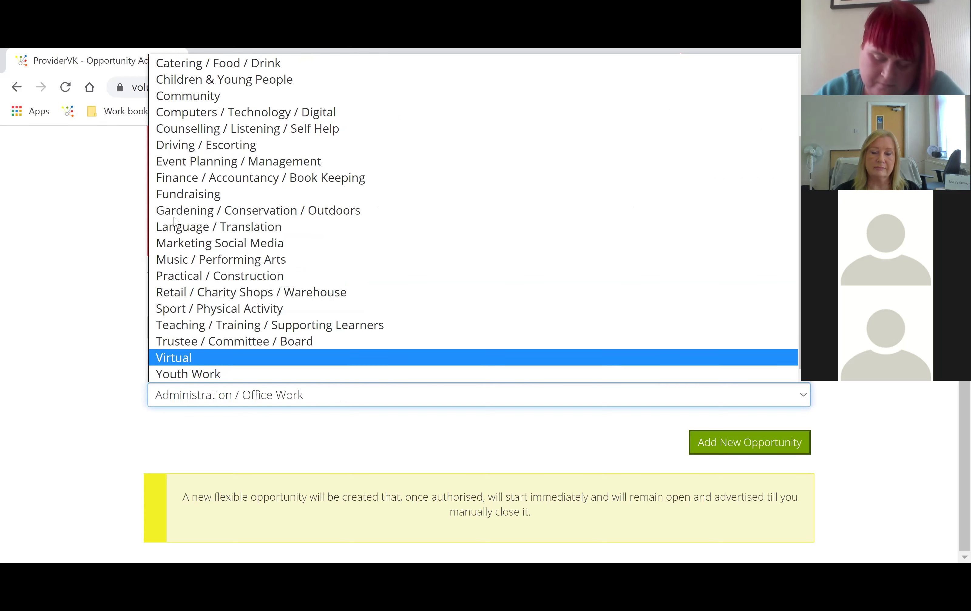
pyautogui.scroll(2, 322, 287)
pyautogui.press('f')
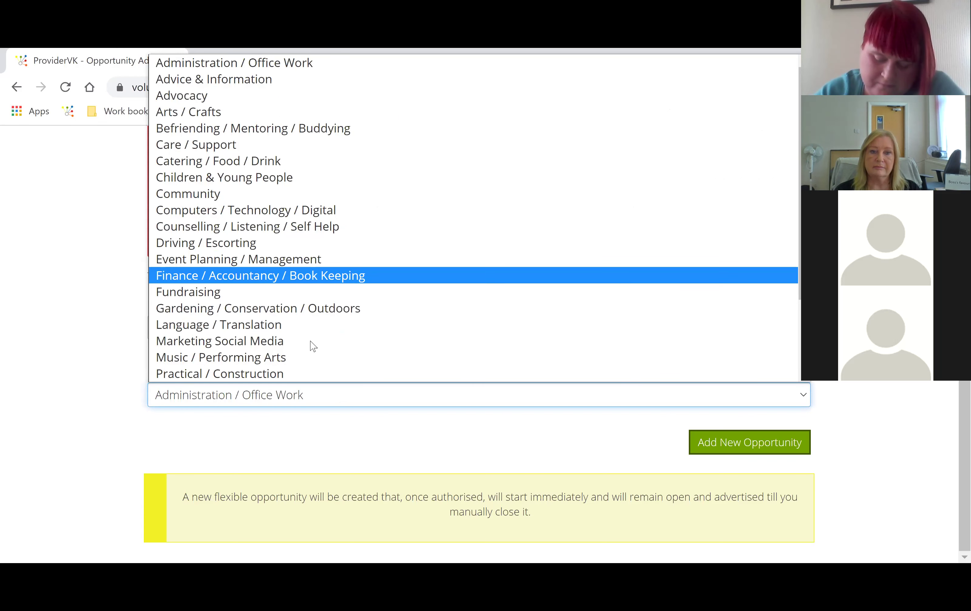
pyautogui.press('f')
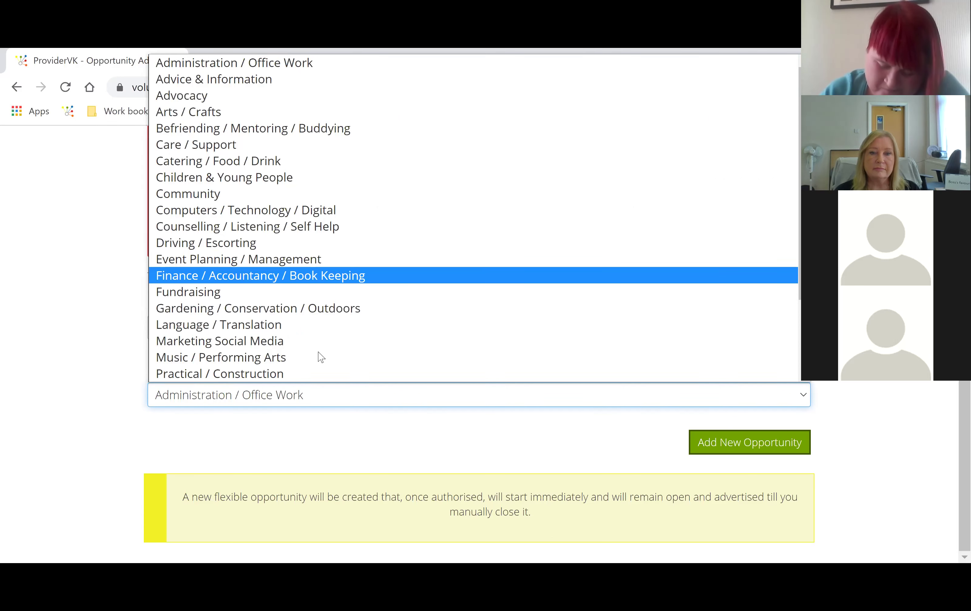
# - Set the main category to Community and submit the new opportunity
pyautogui.press('c')
pyautogui.press('c')
pyautogui.press('c')
pyautogui.press('c')
pyautogui.press('Return')
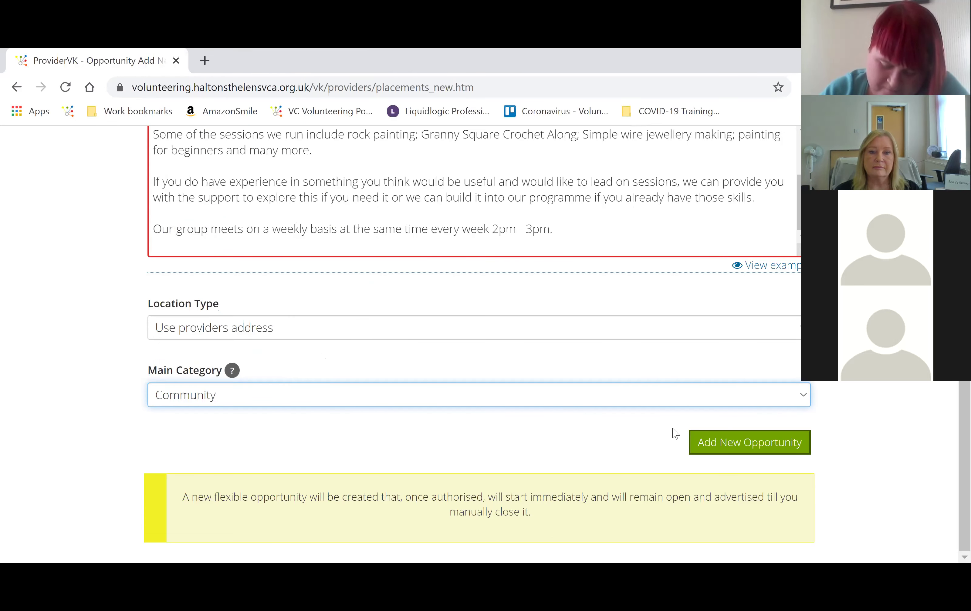
pyautogui.click(737, 447)
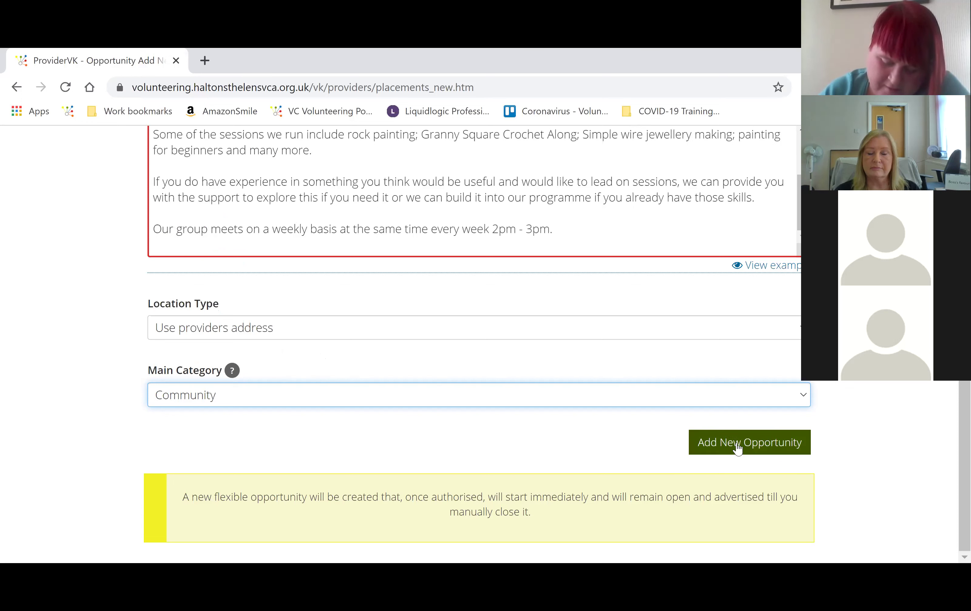
pyautogui.click(737, 447)
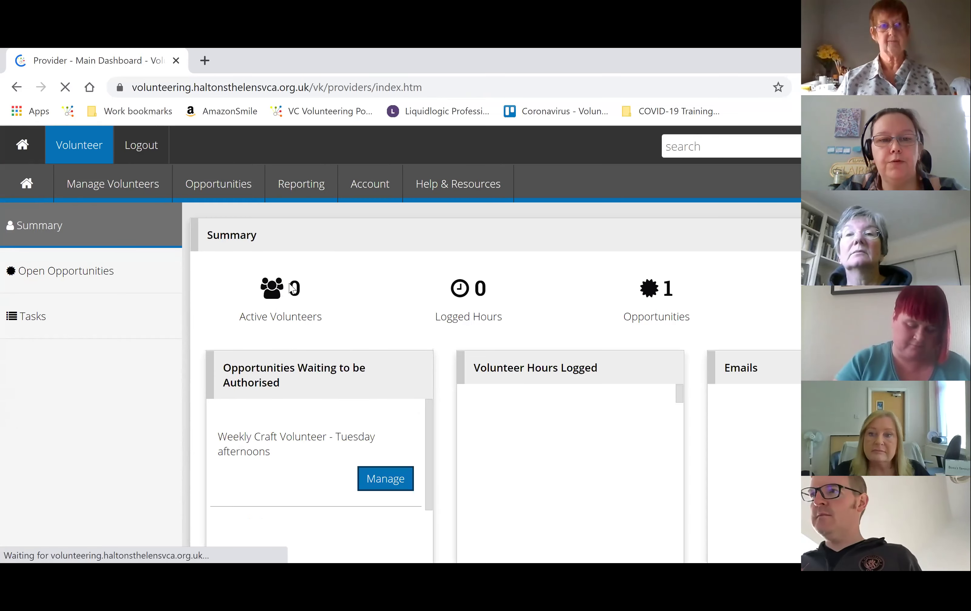
# - Start creating another opportunity with the complete form that gives access to all advanced features
pyautogui.scroll(-2, 263, 339)
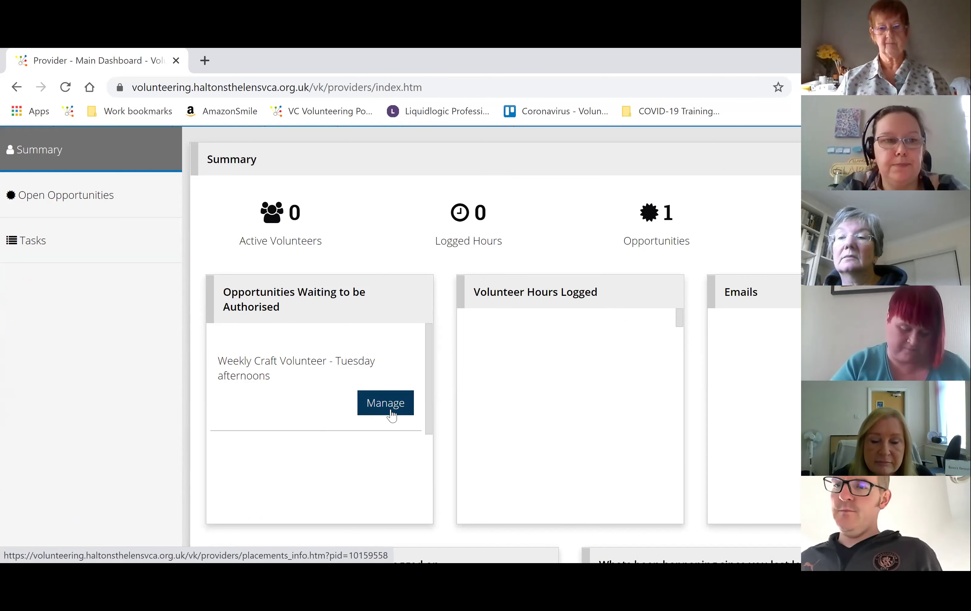
pyautogui.scroll(2, 434, 343)
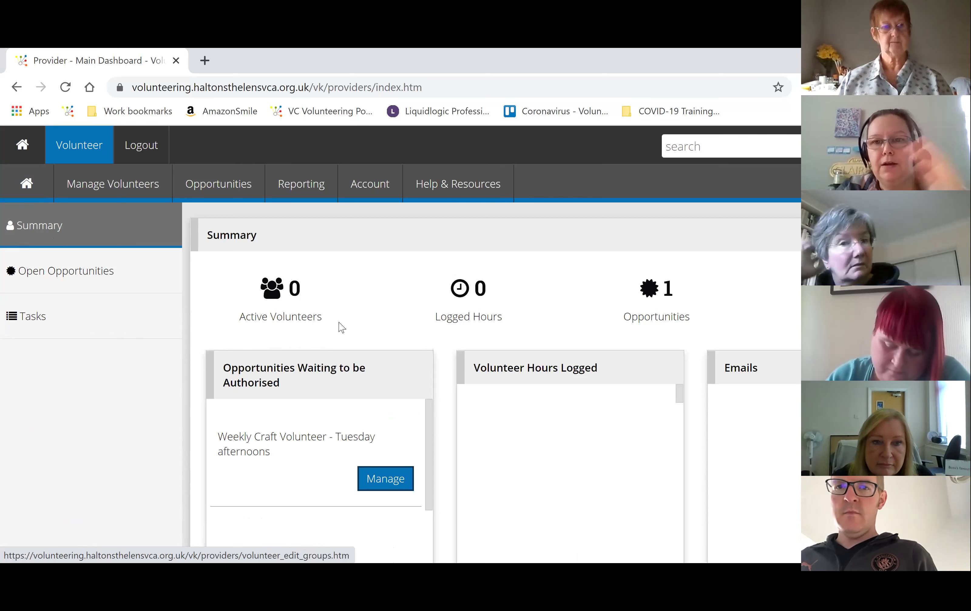
pyautogui.click(310, 191)
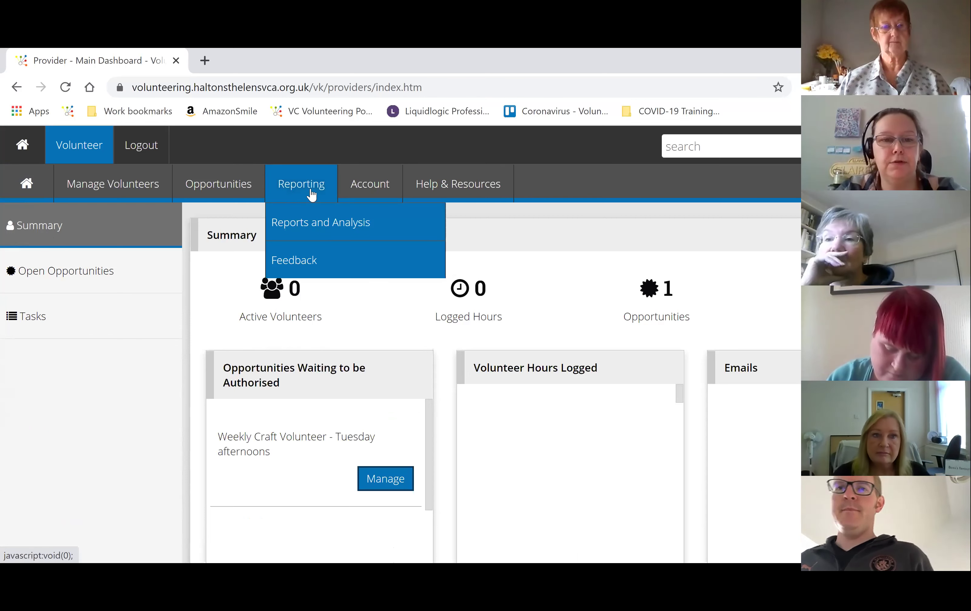
pyautogui.click(255, 196)
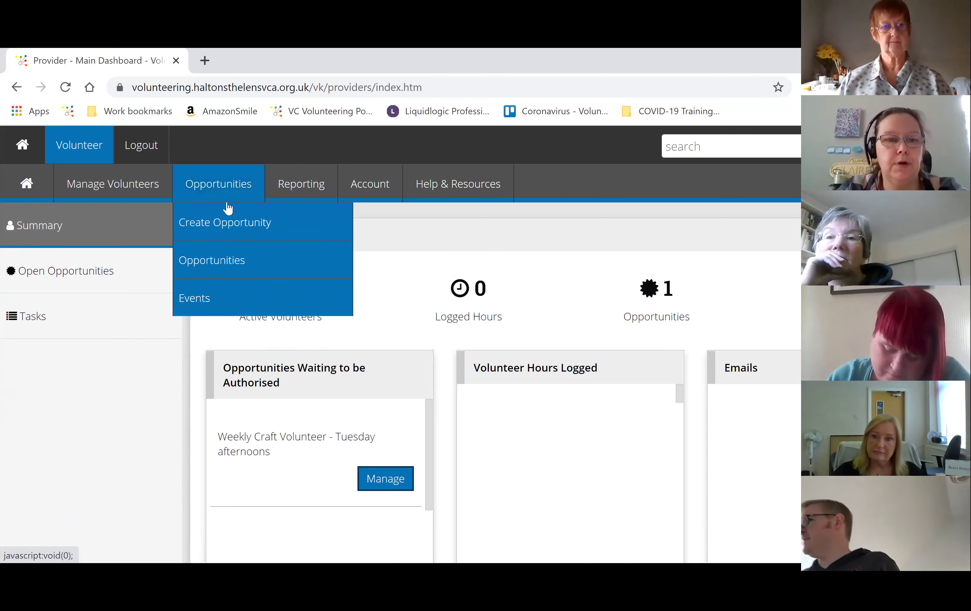
pyautogui.click(245, 243)
pyautogui.moveTo(225, 189)
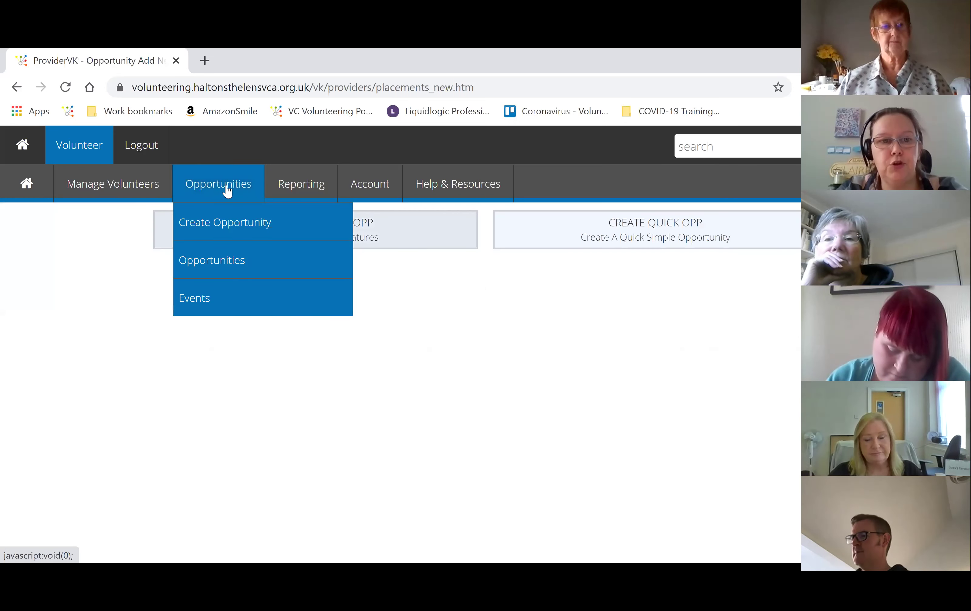
pyautogui.click(377, 240)
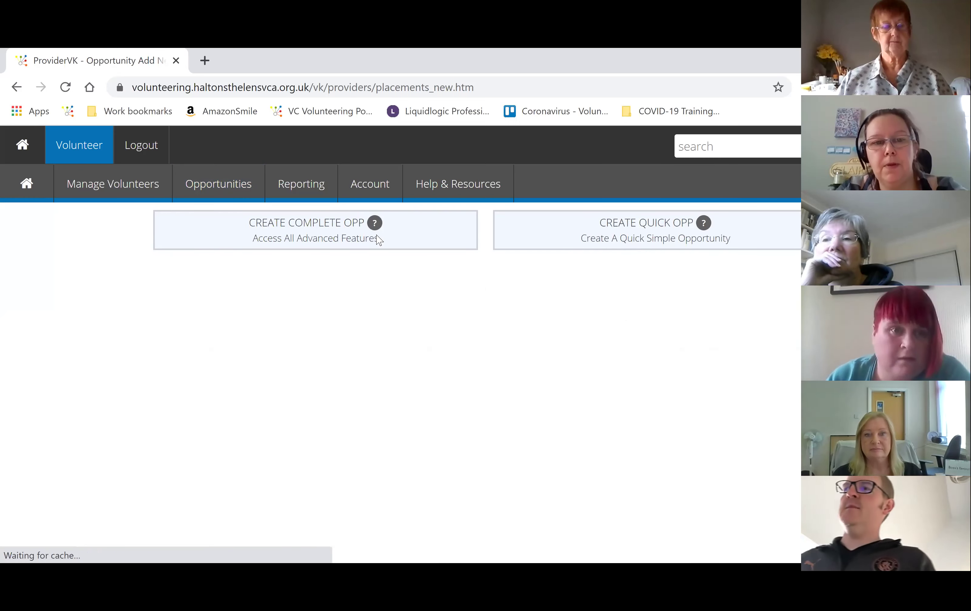
pyautogui.click(313, 230)
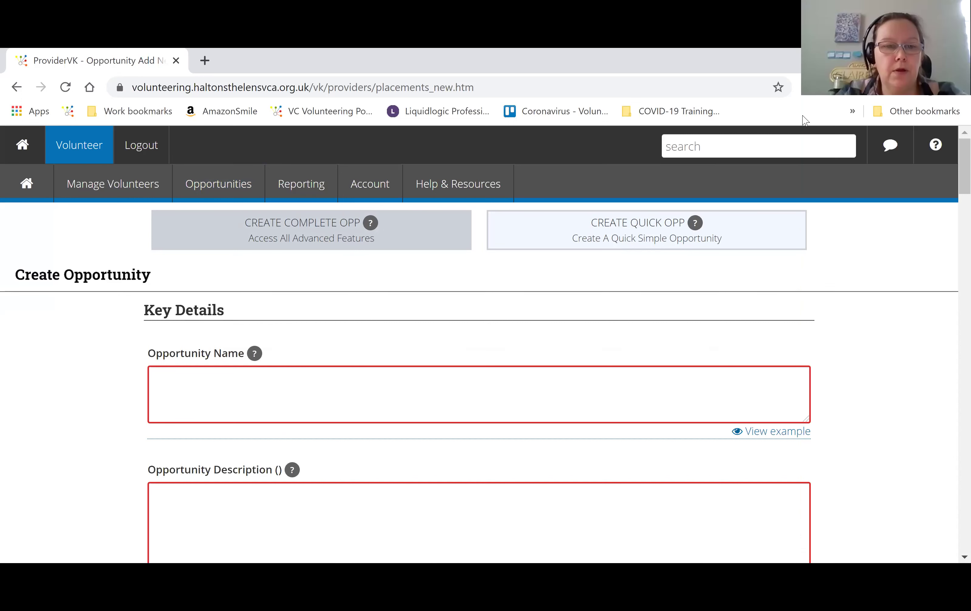
# - Begin the opportunity name with "Weekly Crafternoon Volunteers -"
pyautogui.click(457, 440)
pyautogui.write('Crafternoon Volunteer')
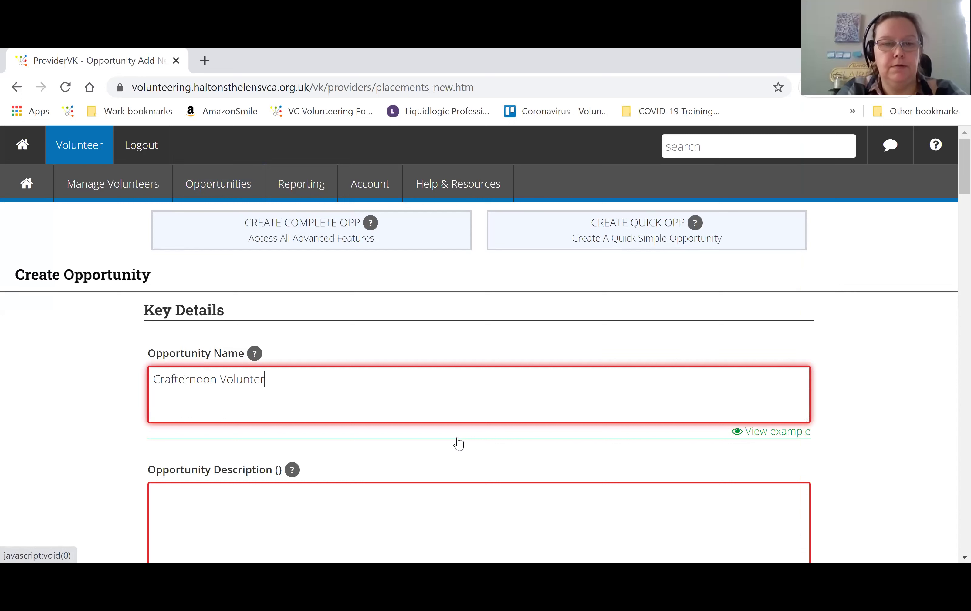
pyautogui.press('BackSpace')
pyautogui.write('ers')
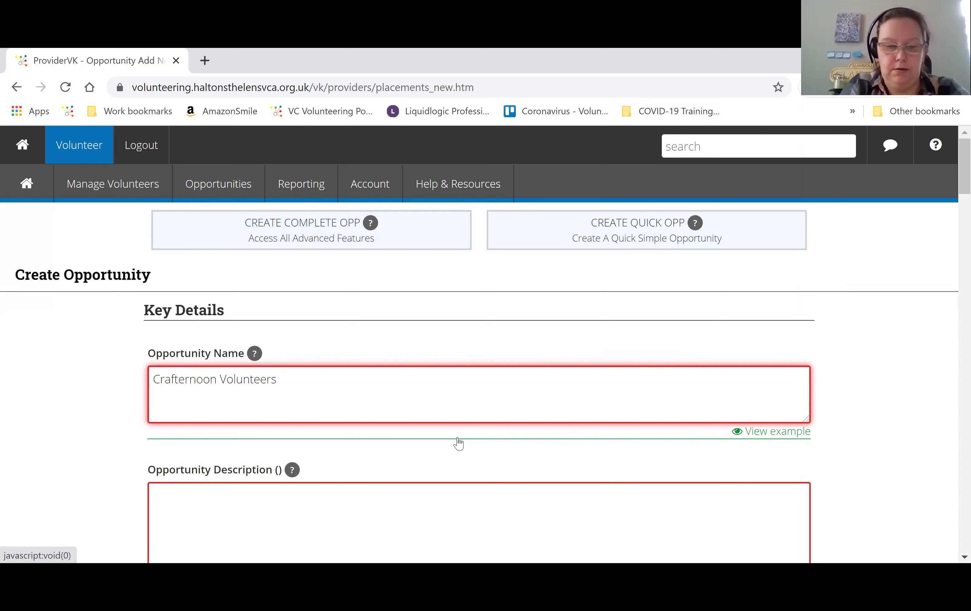
pyautogui.write('Wee')
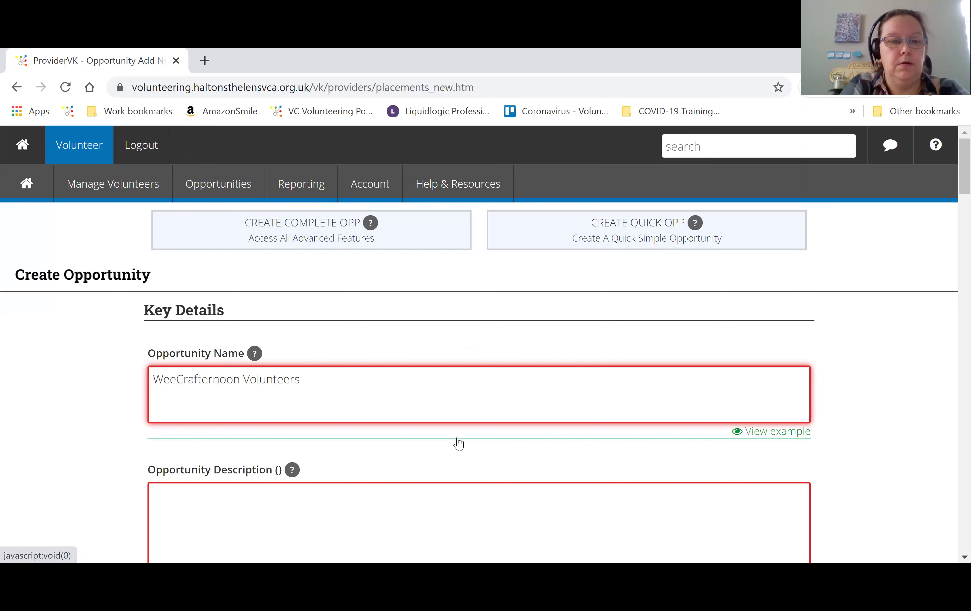
pyautogui.write('kly')
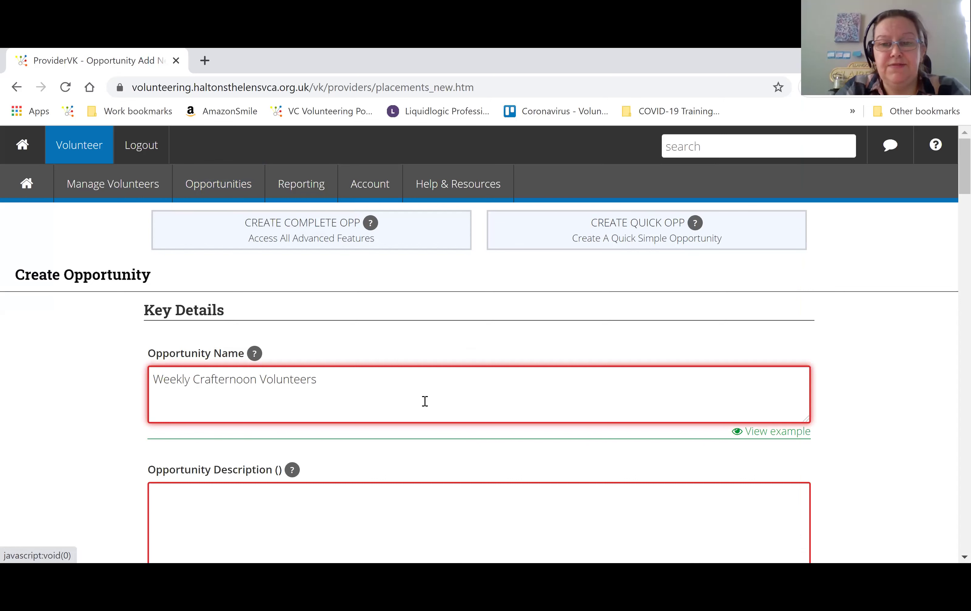
pyautogui.click(385, 383)
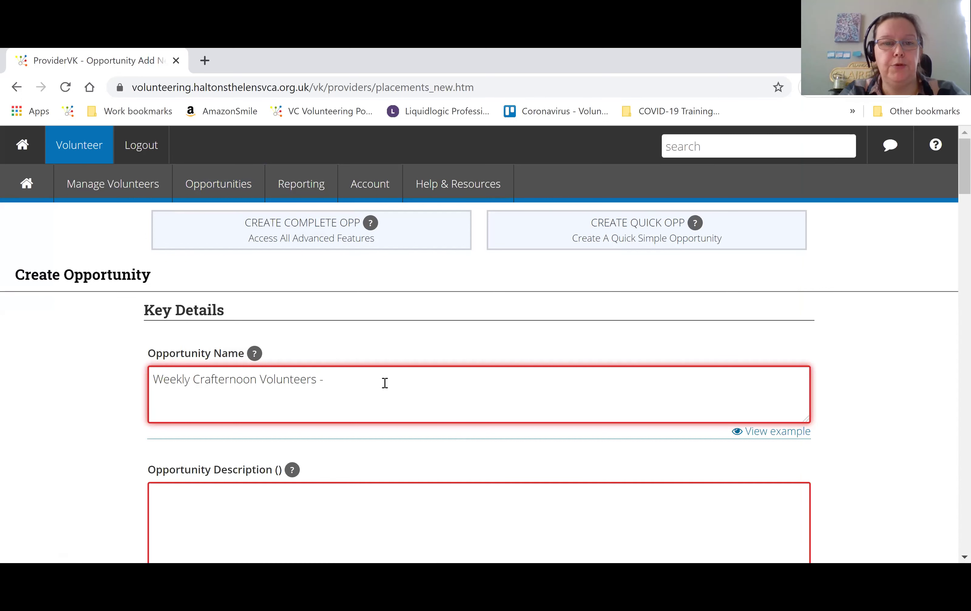
# - Compare the complete opportunity form with the quick one, and return to the complete form
pyautogui.click(537, 239)
pyautogui.click(559, 235)
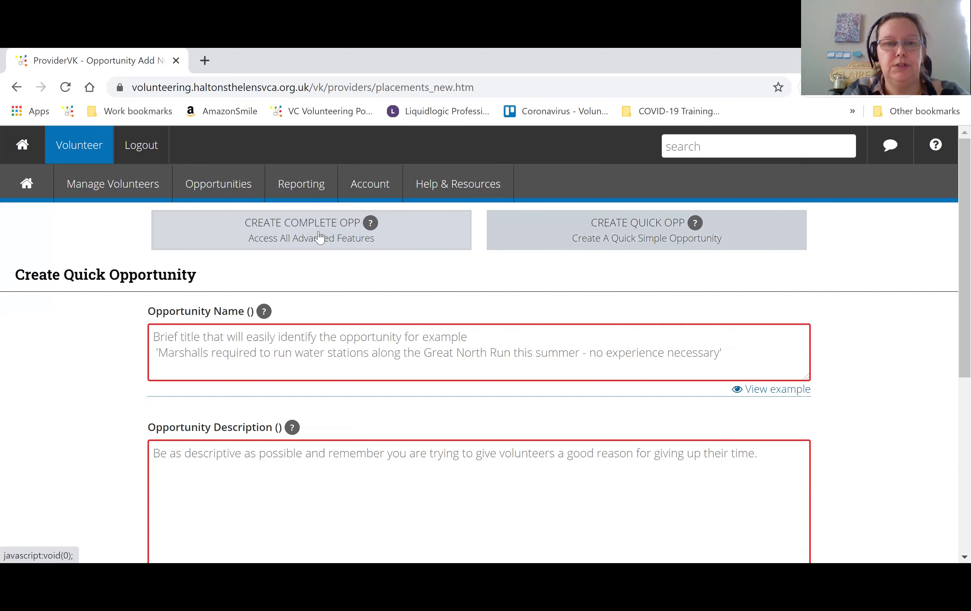
pyautogui.click(317, 236)
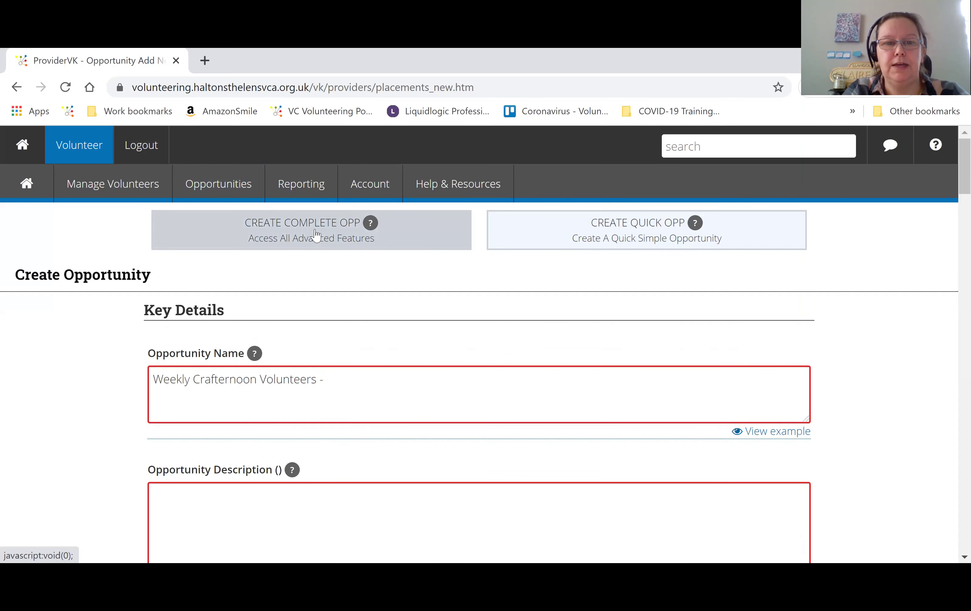
pyautogui.click(661, 239)
pyautogui.click(324, 245)
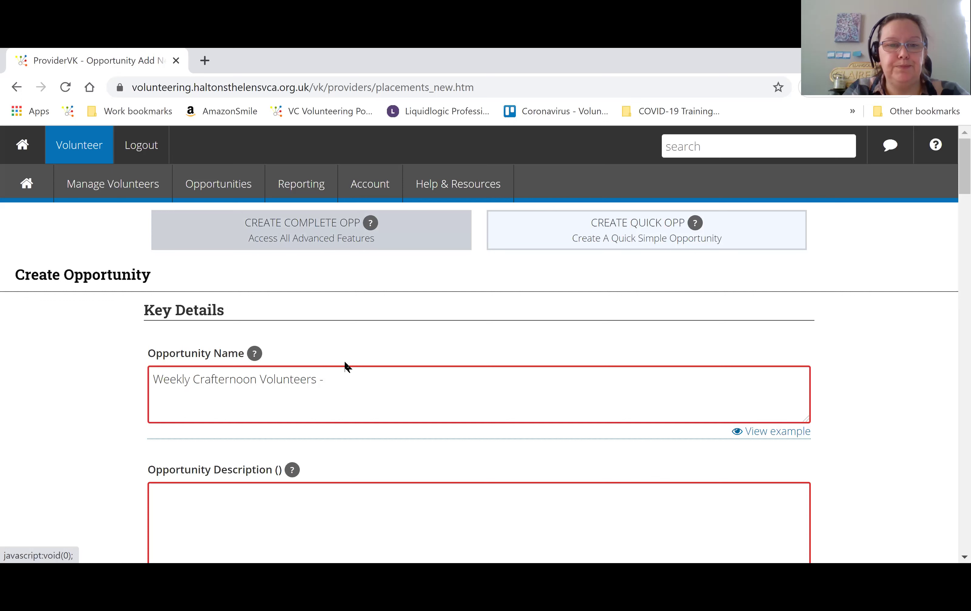
# - Finish the opportunity name so that it reads "Weekly Crafternoon Volunteers - Tuesday afternoons"
pyautogui.click(397, 383)
pyautogui.write('Tuesday ')
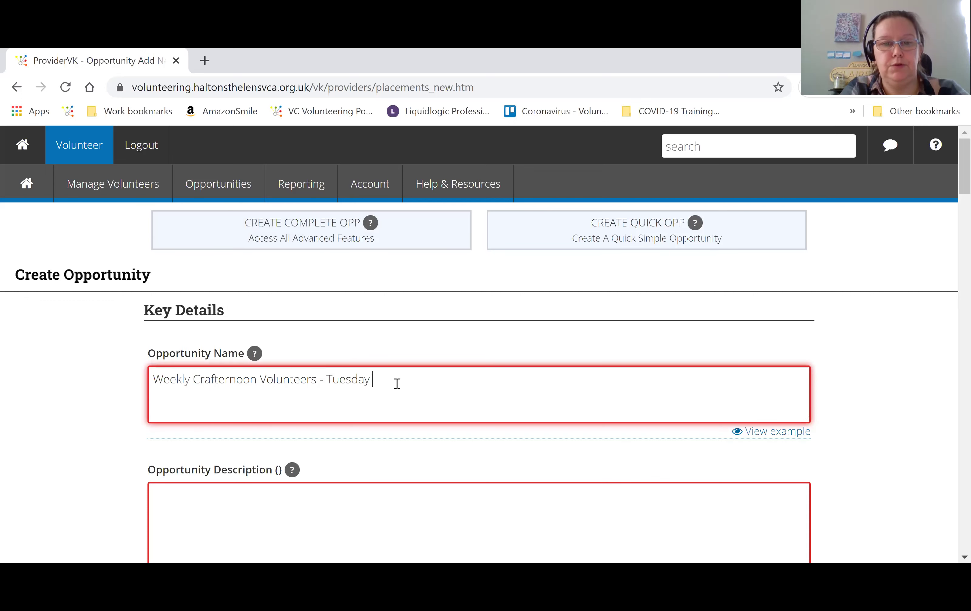
pyautogui.write('afternoons')
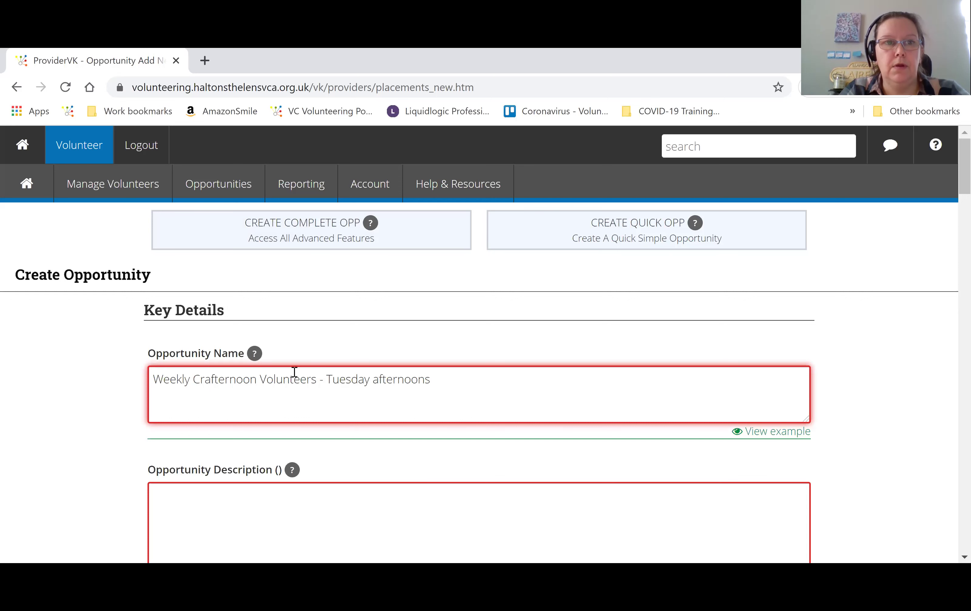
# - Paste the copied craft session text, ending with "Our group meets on a weekly basis at the same time every week", as the opportunity description
pyautogui.scroll(-3, 294, 372)
pyautogui.click(294, 372)
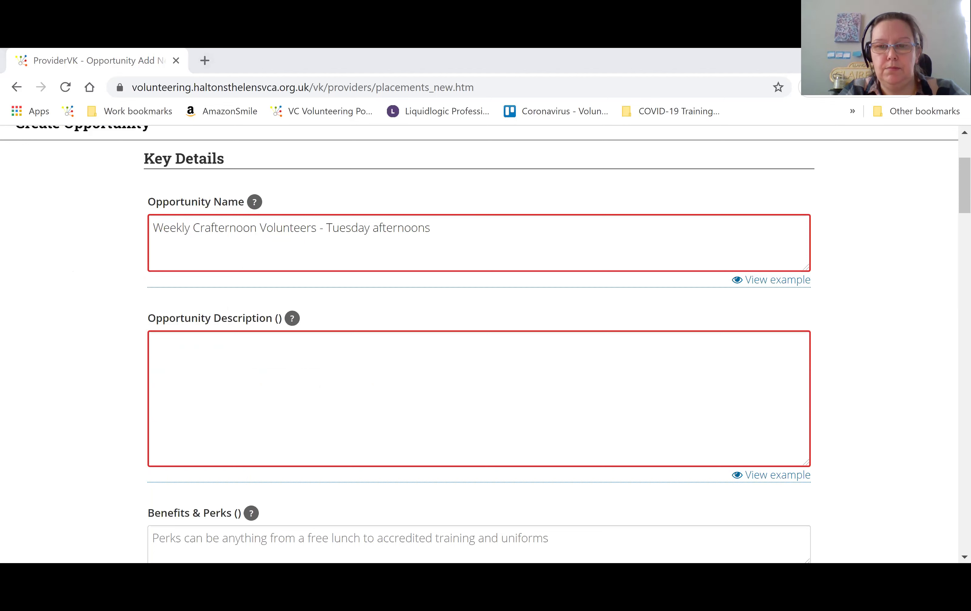
pyautogui.click(454, 398)
pyautogui.hotkey('ctrl', 'v')
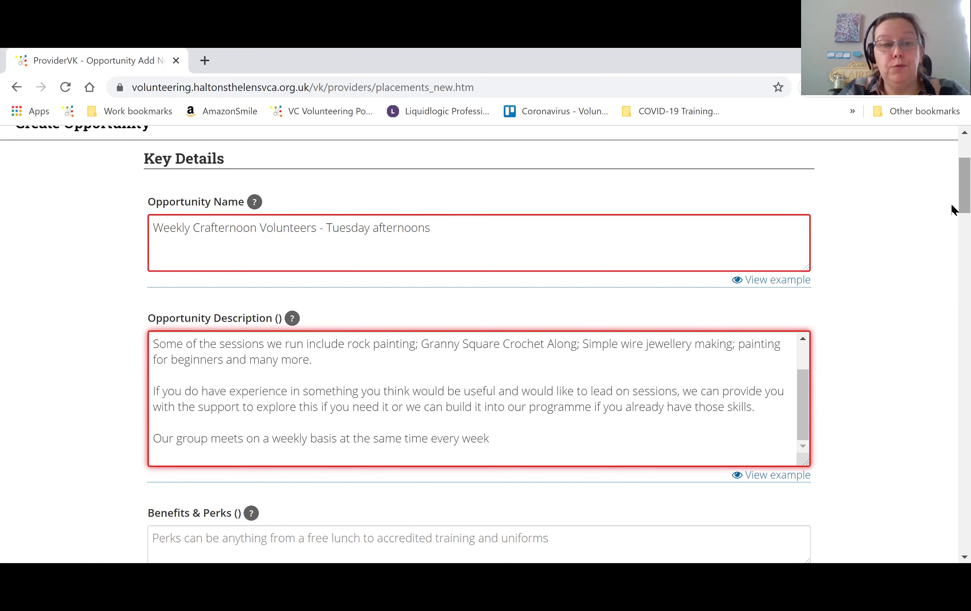
# - Read the help note for the Benefits & Perks field and close it
pyautogui.scroll(-4, 756, 329)
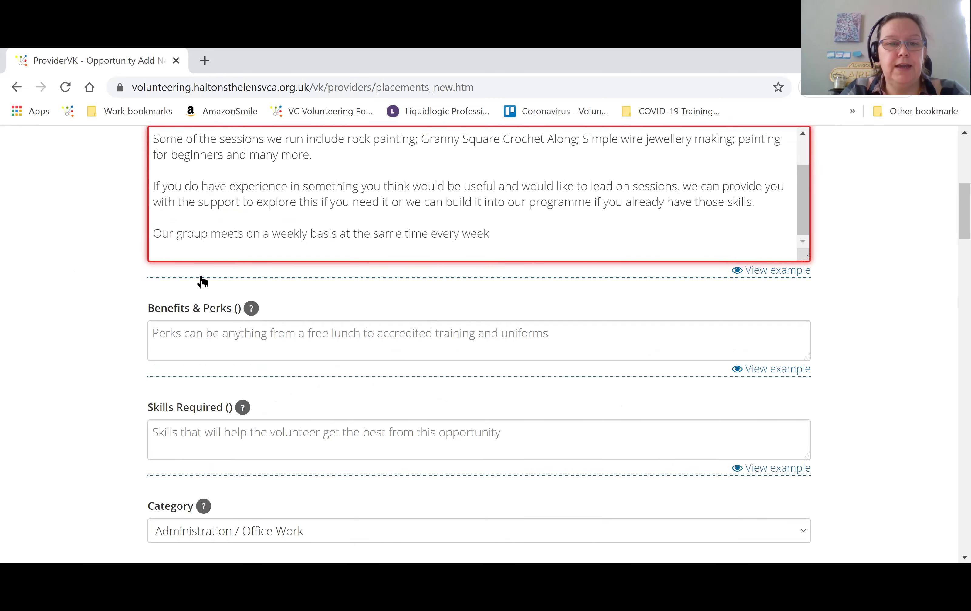
pyautogui.click(252, 309)
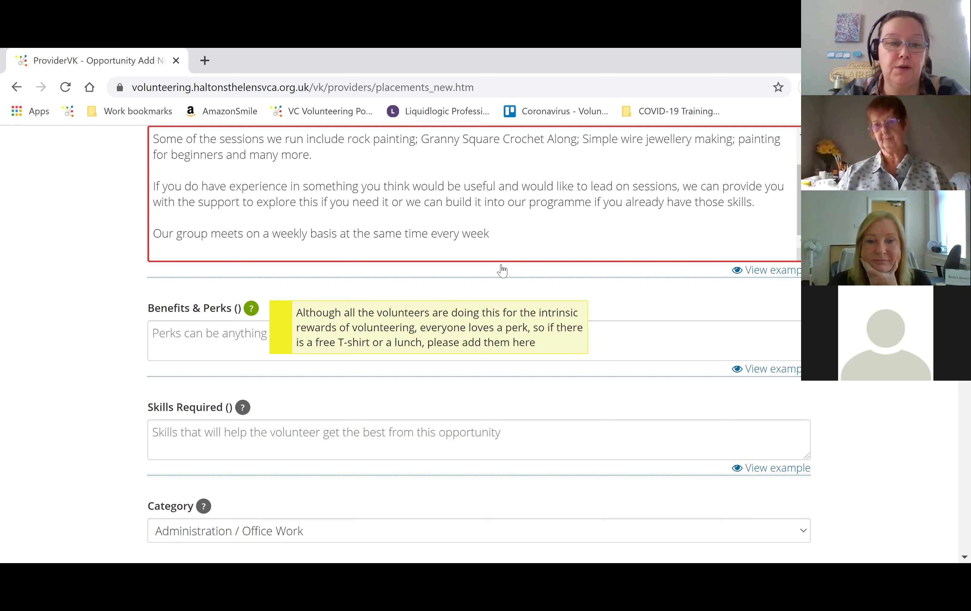
pyautogui.click(267, 339)
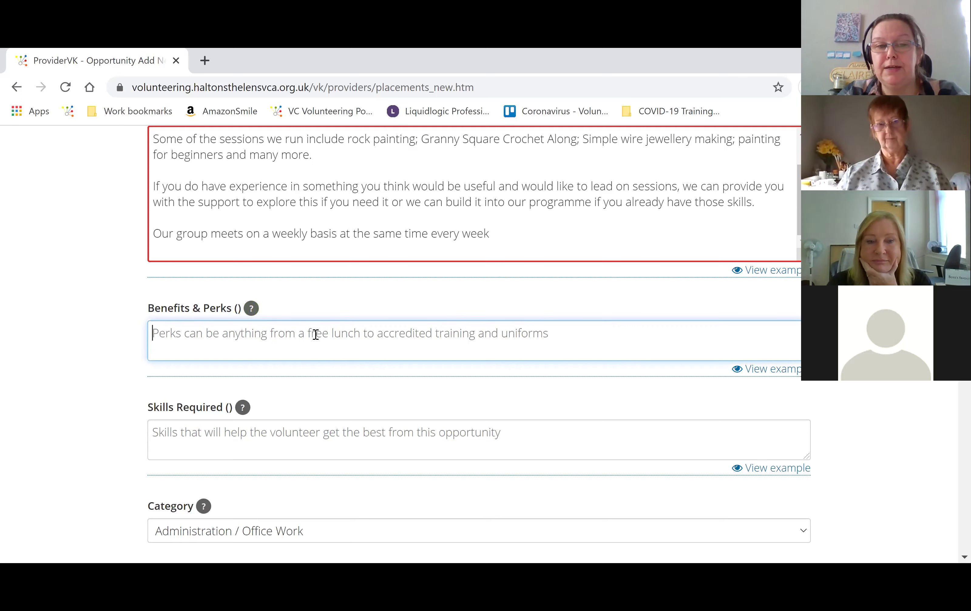
pyautogui.click(251, 308)
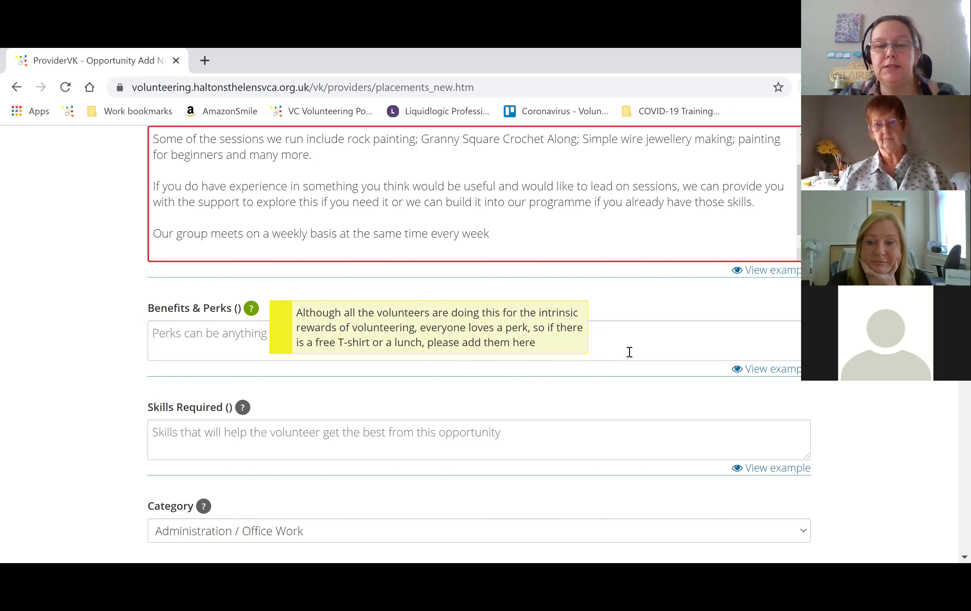
pyautogui.click(183, 341)
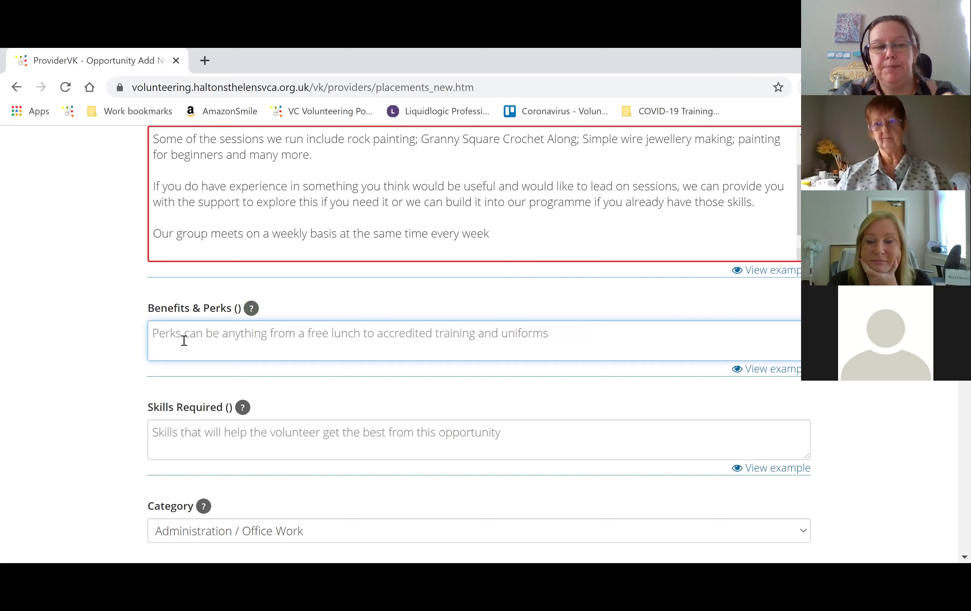
# - Read the help note for the Skills Required field and close it
pyautogui.click(287, 442)
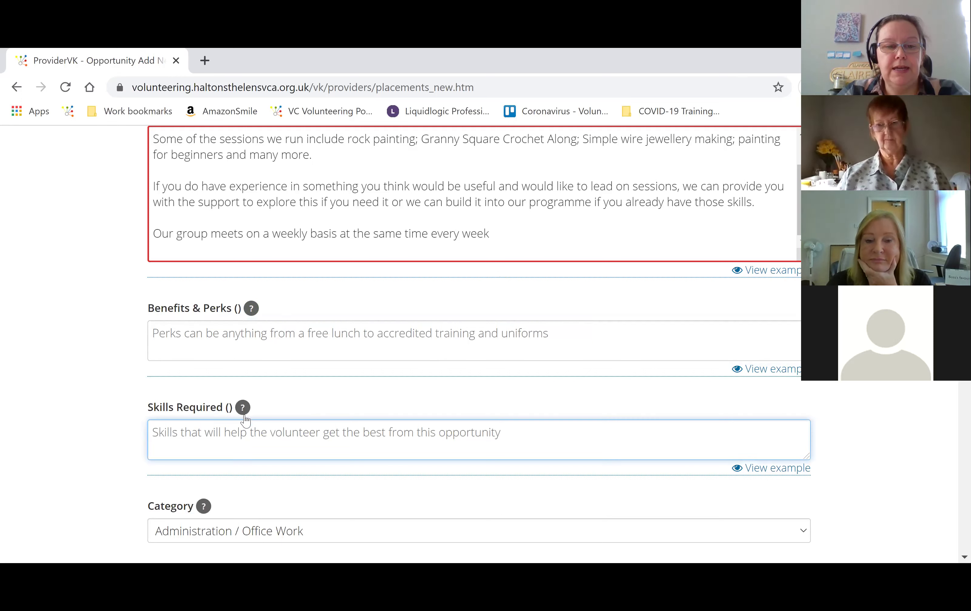
pyautogui.click(242, 408)
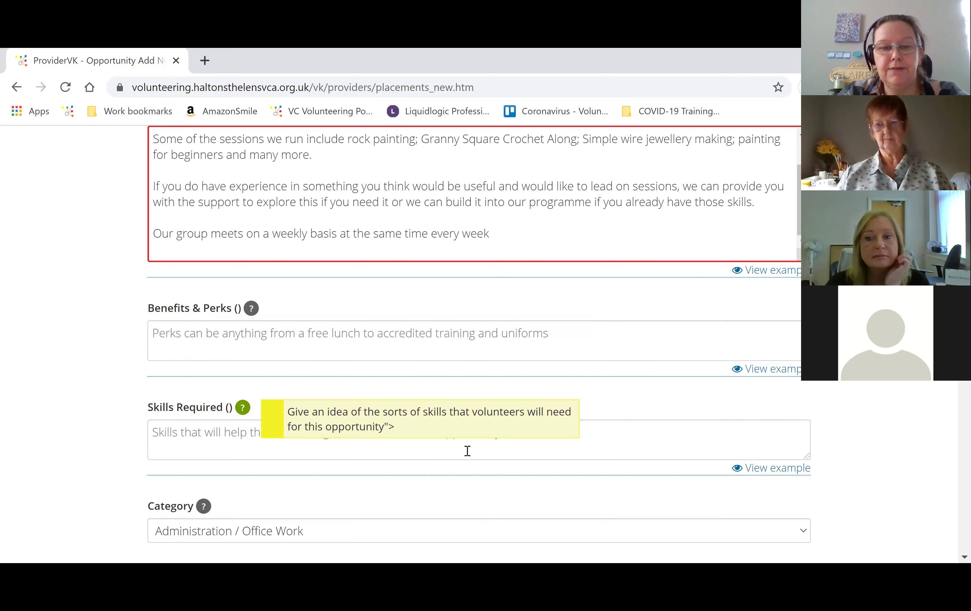
pyautogui.click(196, 442)
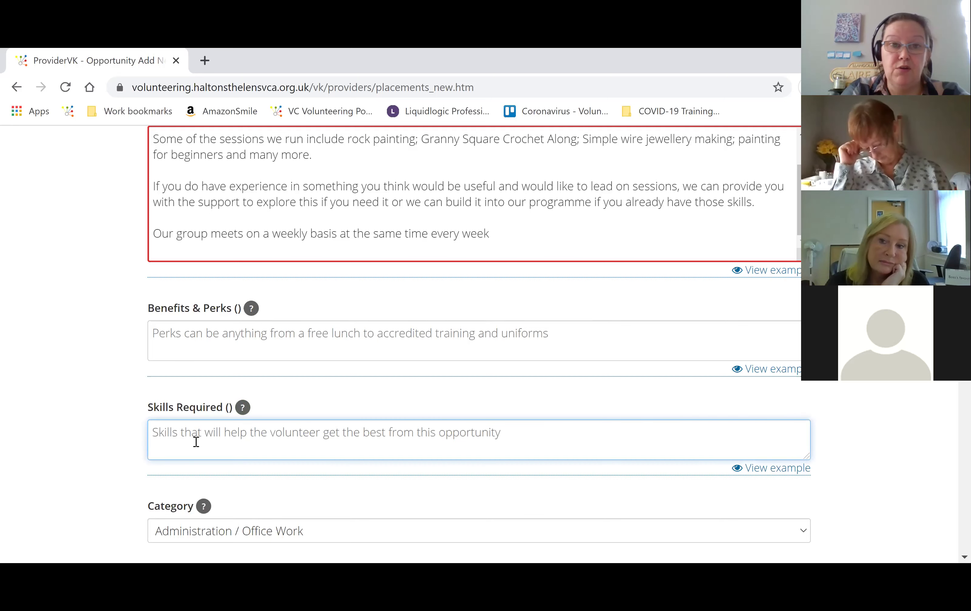
# - State the required skills as "No crafting skills are necessary however, being a good people person, ability to chat with individuals and engage them in conversation."
pyautogui.write('No cra')
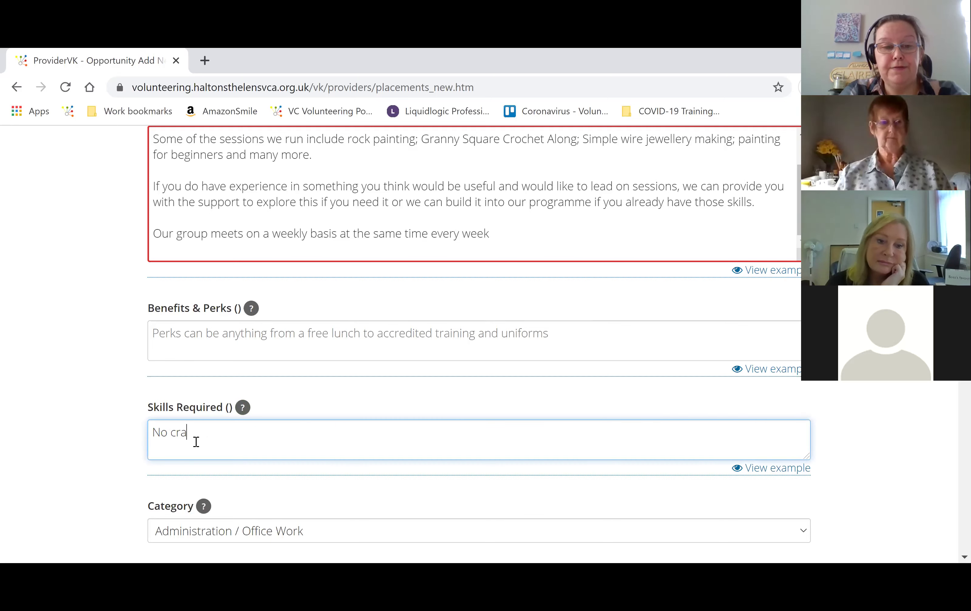
pyautogui.write('fting skil')
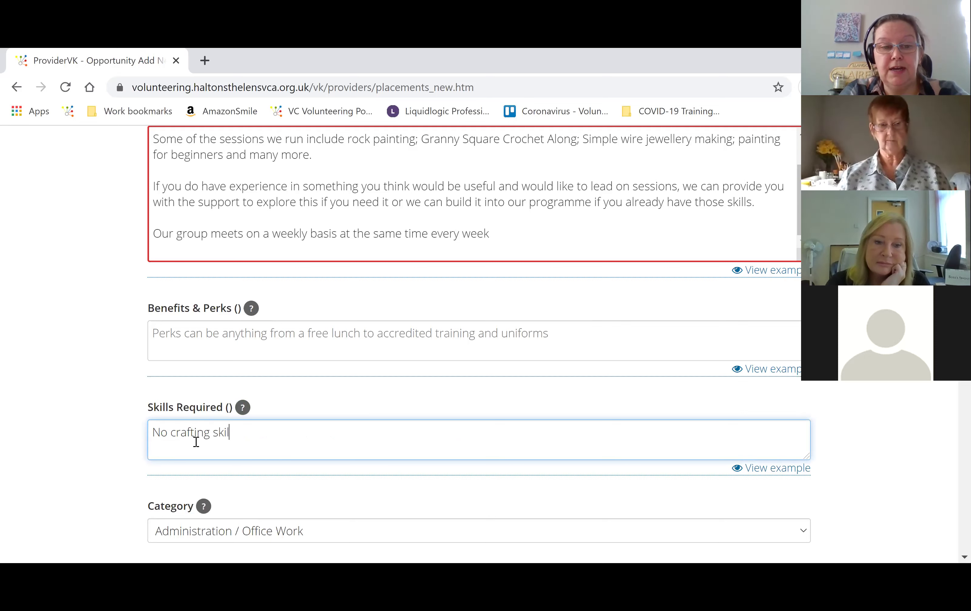
pyautogui.write('ls are necessary ')
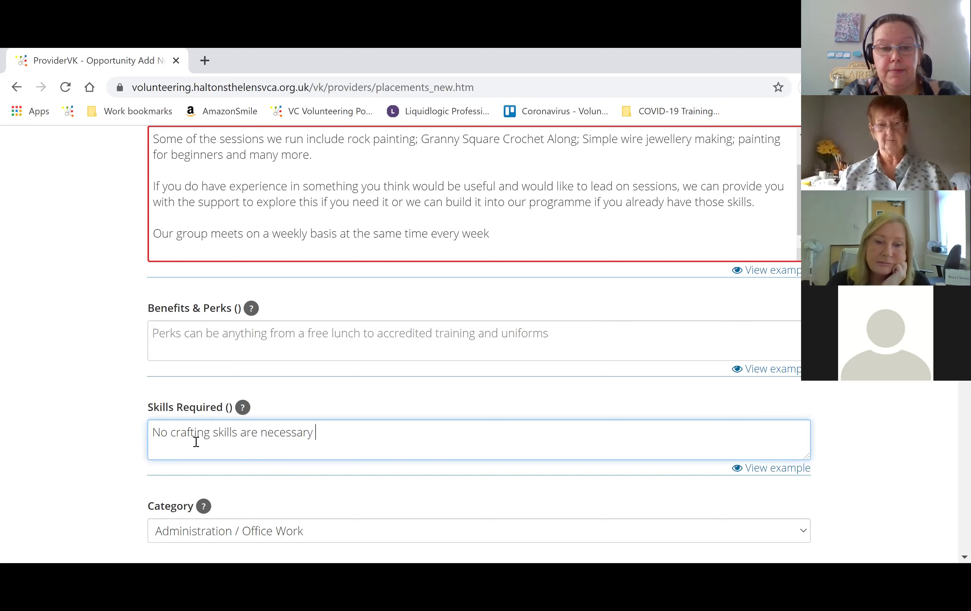
pyautogui.write('however, being')
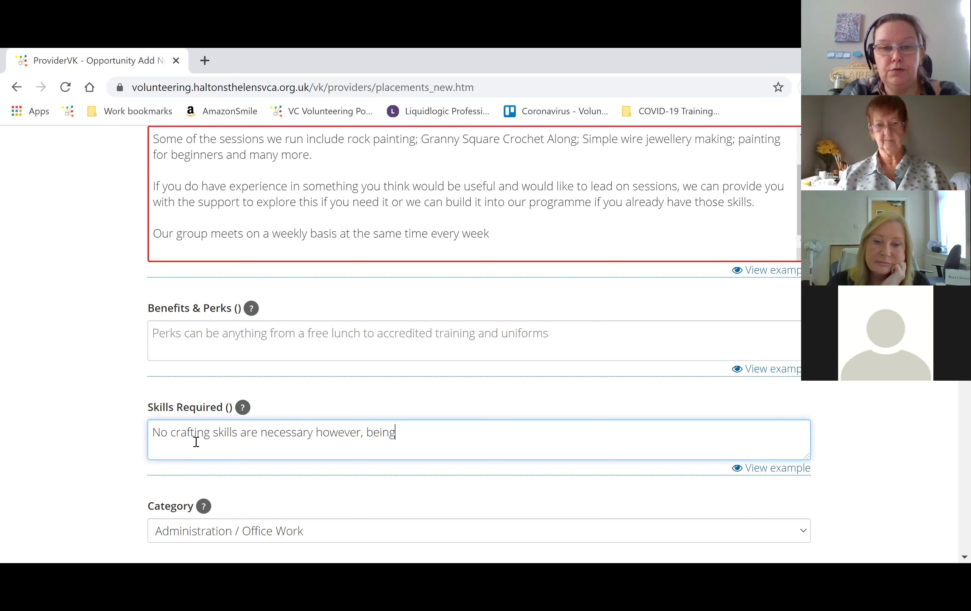
pyautogui.write(' a good pe')
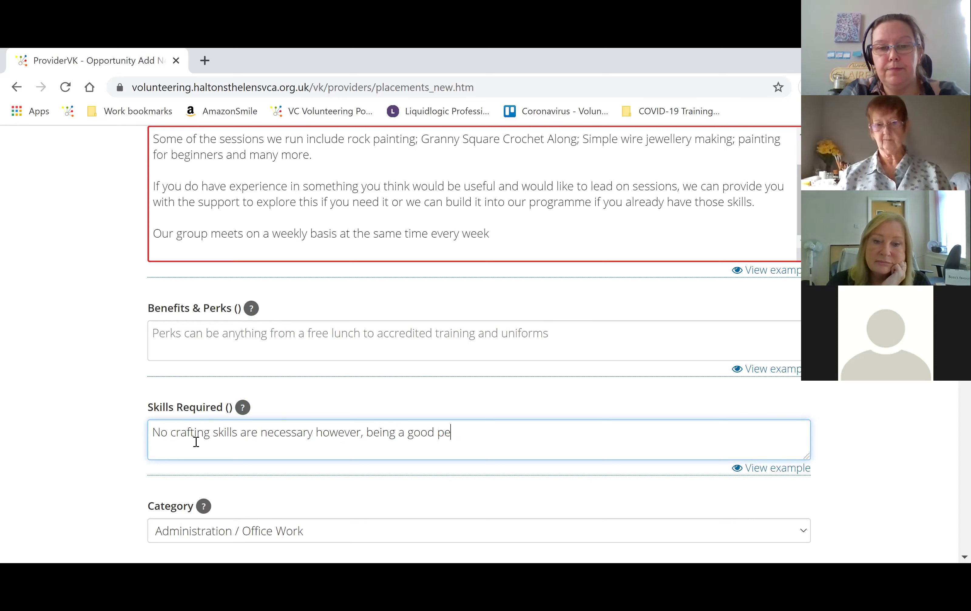
pyautogui.write('ople person, ability to chat')
pyautogui.write(' and')
pyautogui.press('BackSpace')
pyautogui.press('BackSpace')
pyautogui.press('BackSpace')
pyautogui.write('with in')
pyautogui.write('di')
pyautogui.write('viduals')
pyautogui.write(' e')
pyautogui.write('nd eng')
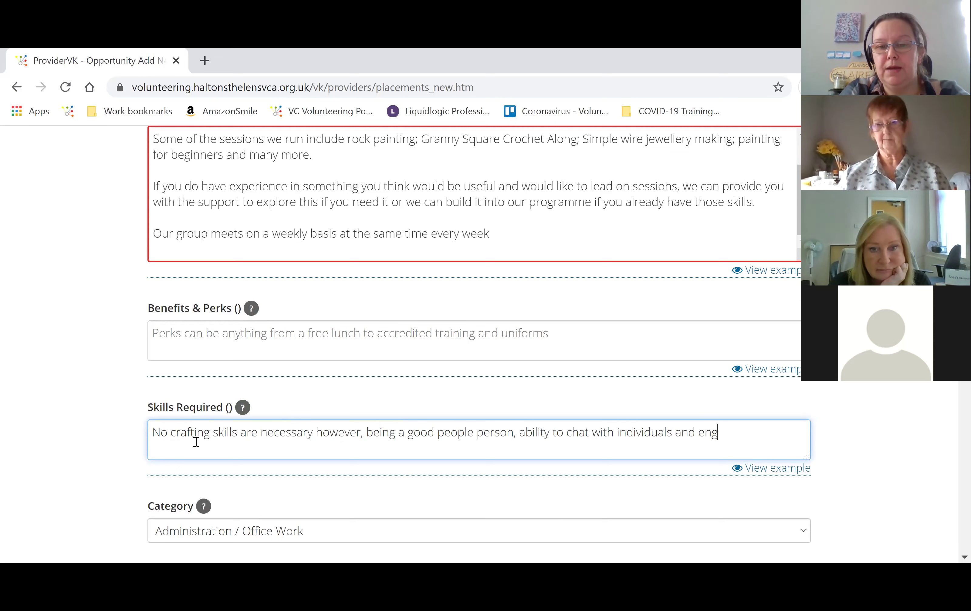
pyautogui.write('age them in ')
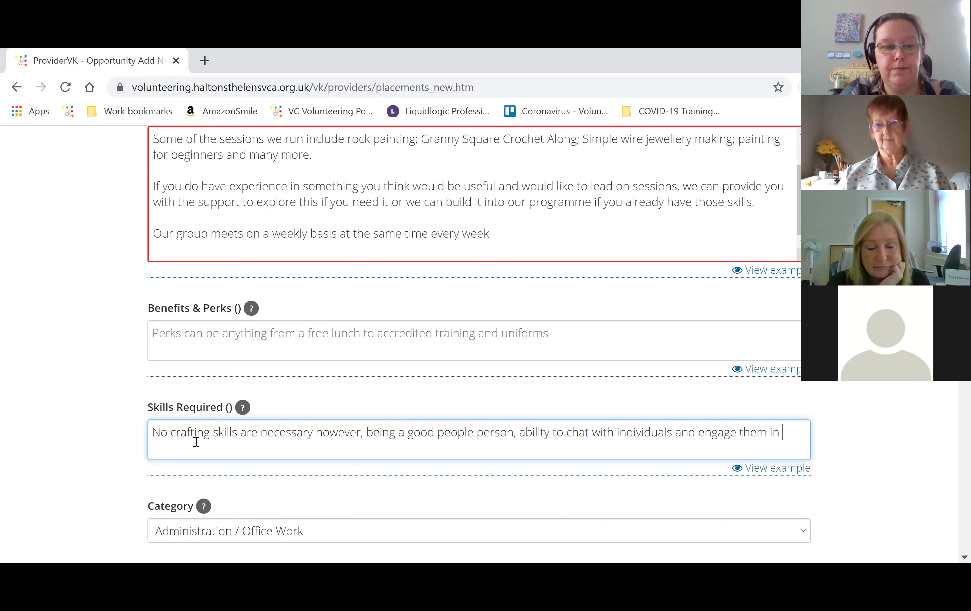
pyautogui.write('conversation.')
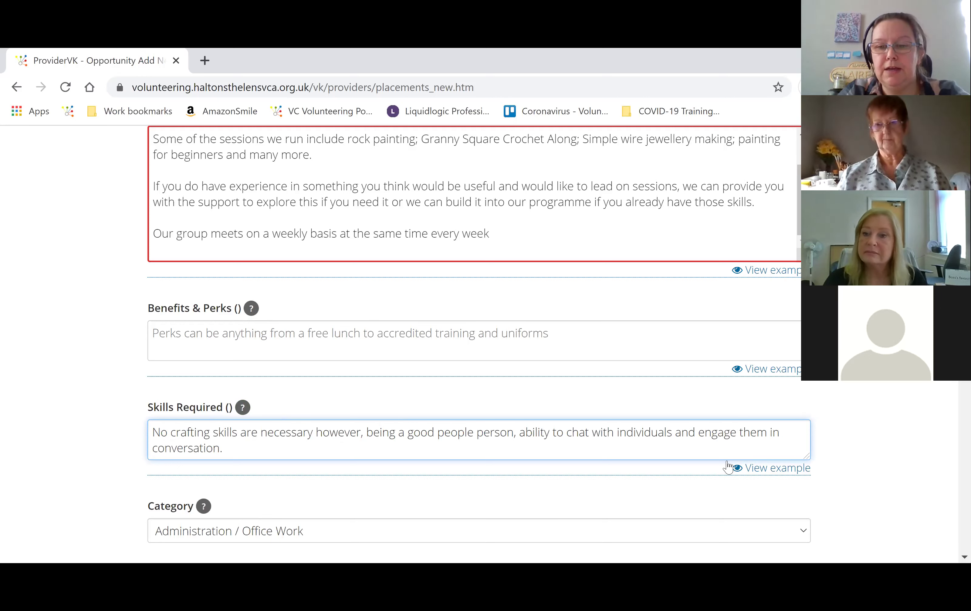
# - Read the good and bad examples for the Skills Required field and close them
pyautogui.click(756, 468)
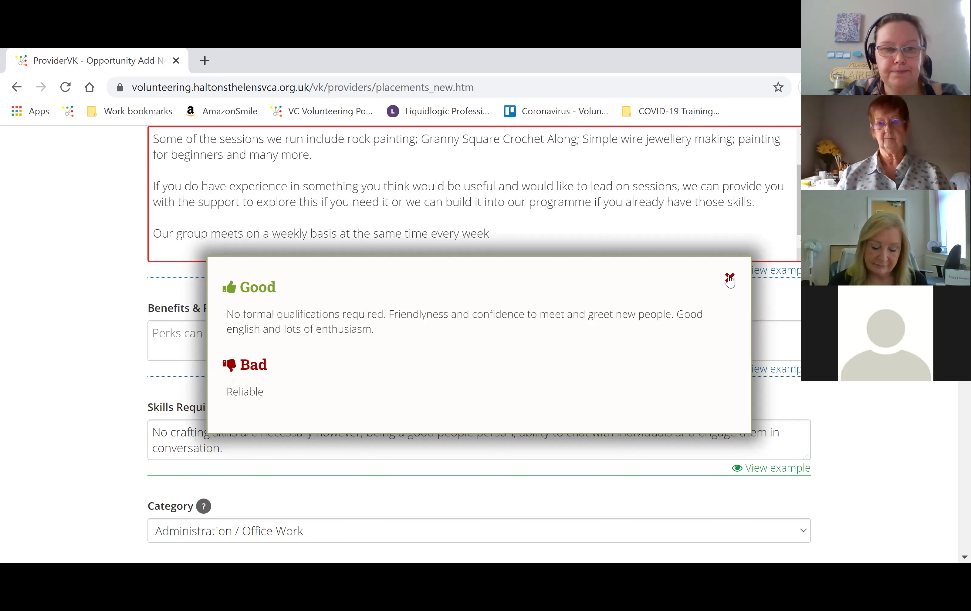
pyautogui.click(318, 404)
# - Set the opportunity's category to Community
pyautogui.scroll(-3, 243, 384)
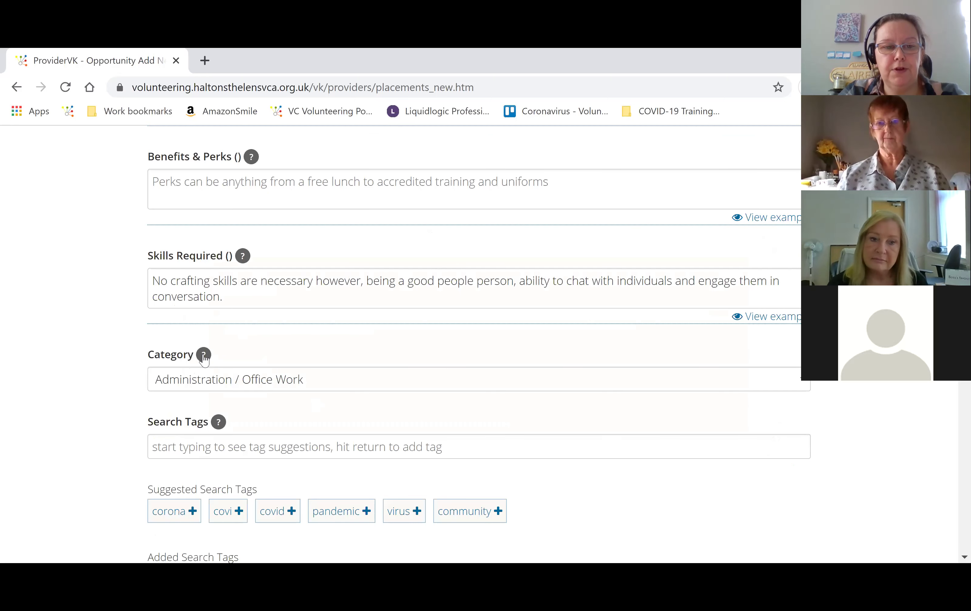
pyautogui.click(297, 388)
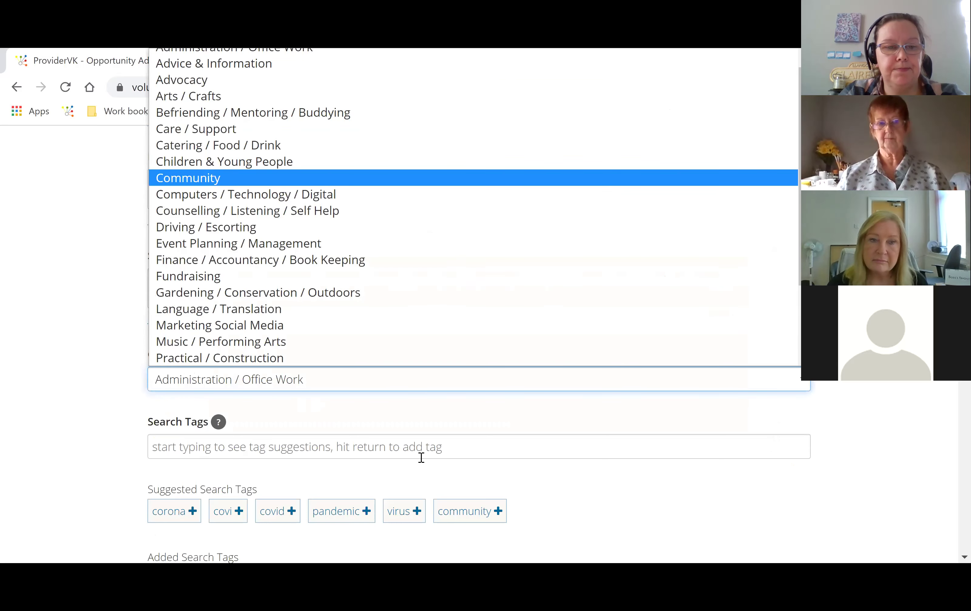
pyautogui.press('Return')
# - Add the search tags "Crafts", "knitting" and "crochet" to the opportunity
pyautogui.scroll(-1, 240, 373)
pyautogui.press('Tab')
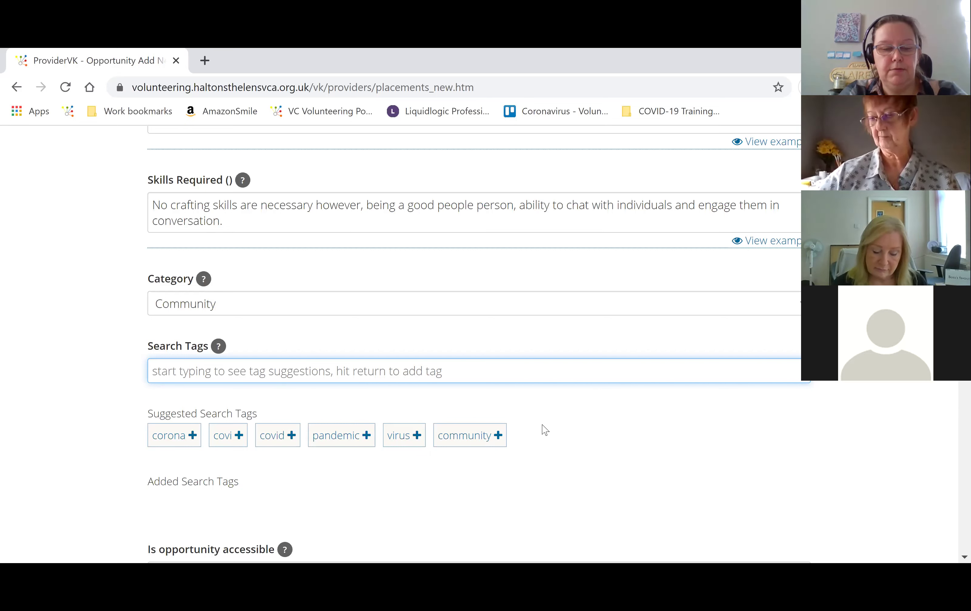
pyautogui.write('Crafting')
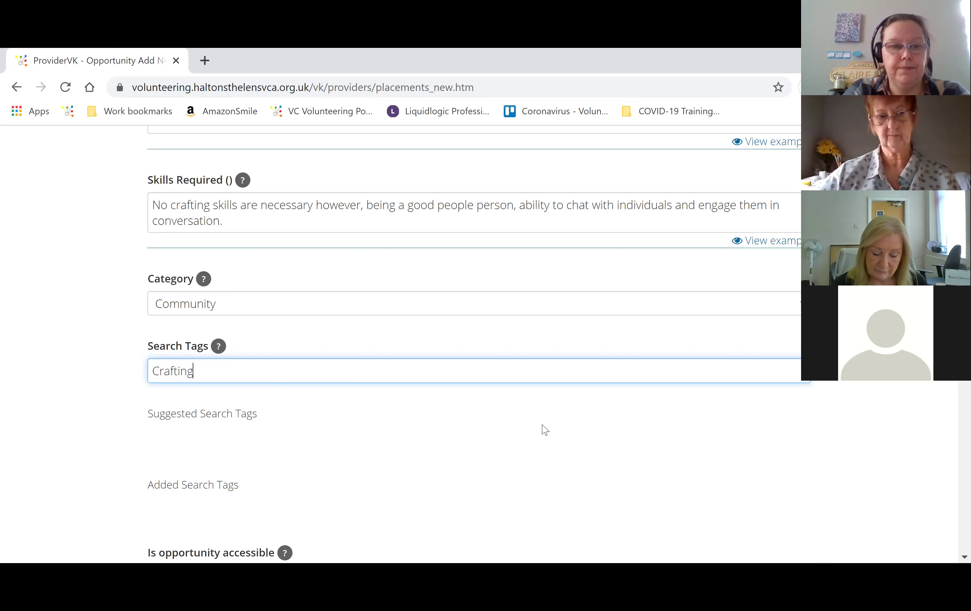
pyautogui.press('BackSpace')
pyautogui.press('BackSpace')
pyautogui.press('BackSpace')
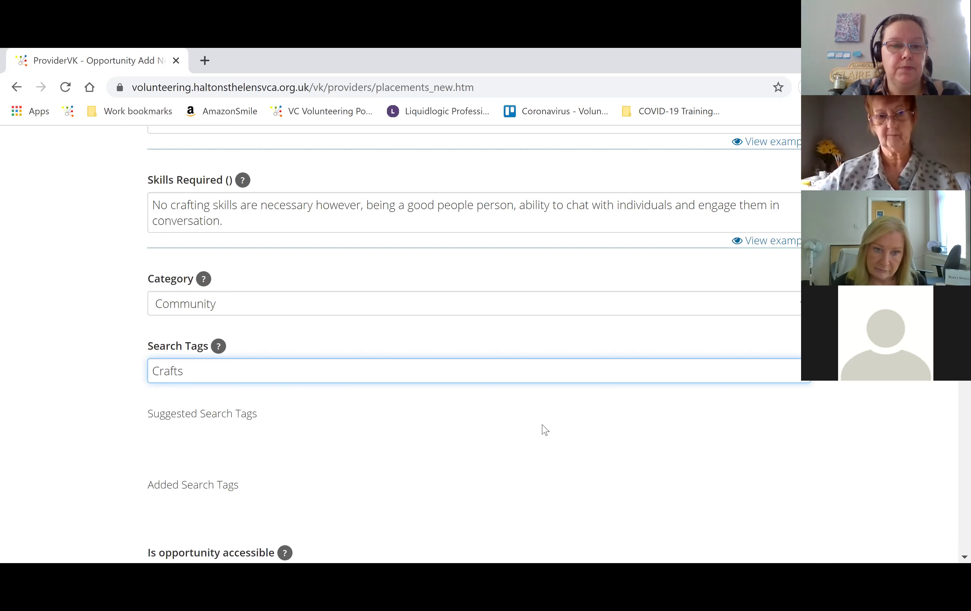
pyautogui.press('Return')
pyautogui.write('knitting')
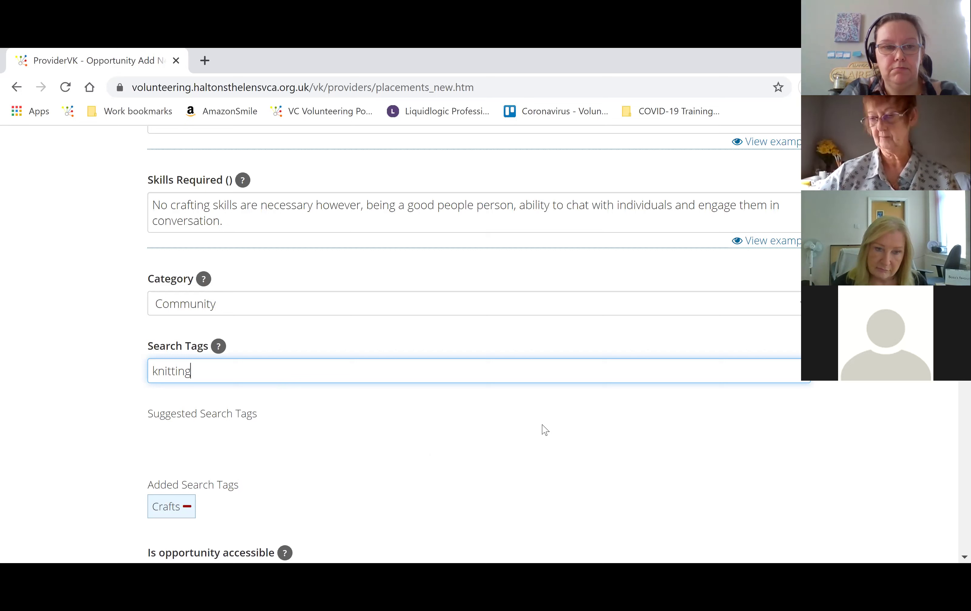
pyautogui.press('Return')
pyautogui.write('crochet')
pyautogui.press('Return')
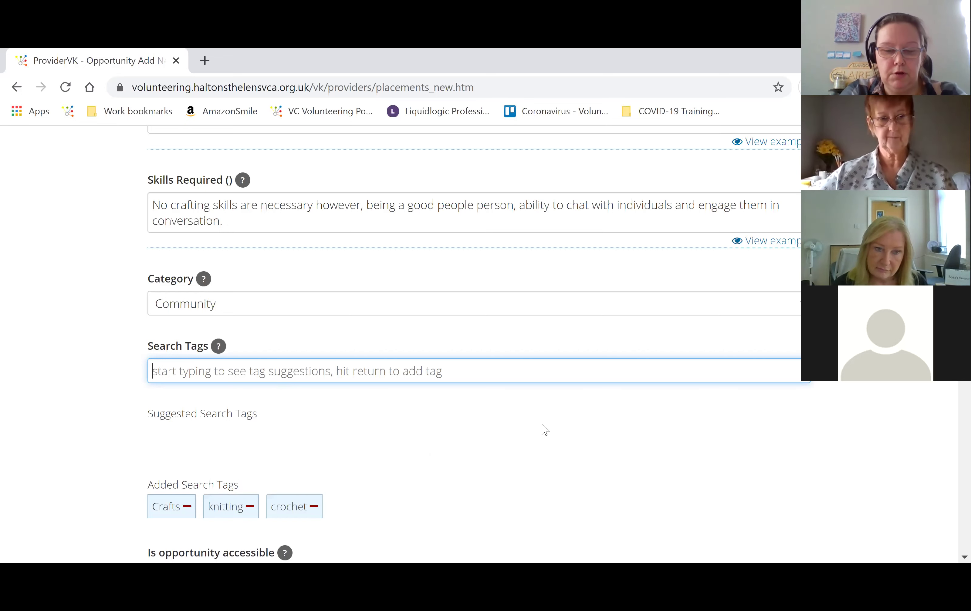
# - Add "groups" and "women" as further search tags
pyautogui.write('groups')
pyautogui.press('Return')
pyautogui.write('women')
pyautogui.press('Return')
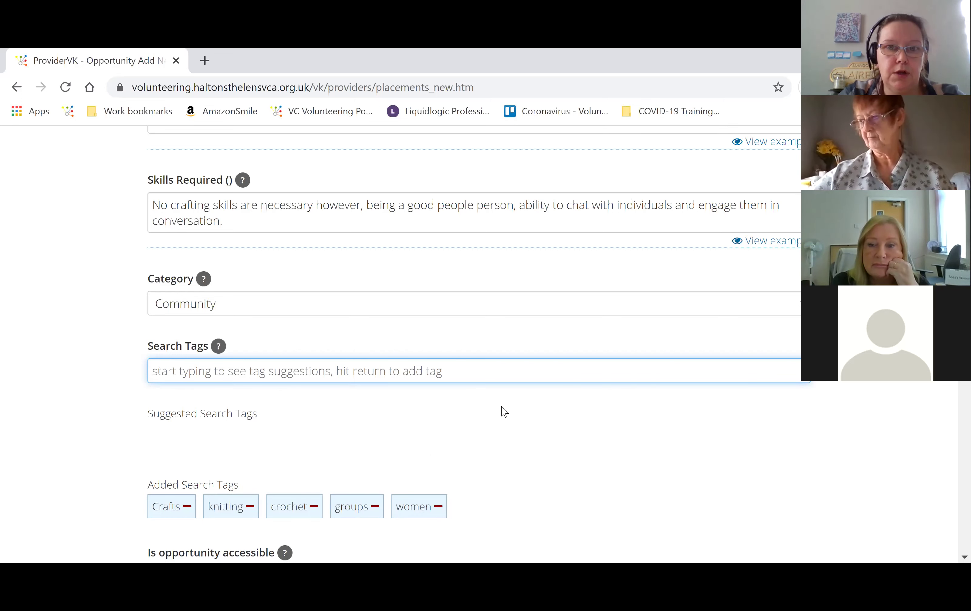
# - Read the help note on whether the opportunity is accessible and check the available answers, keeping No
pyautogui.scroll(-5, 548, 392)
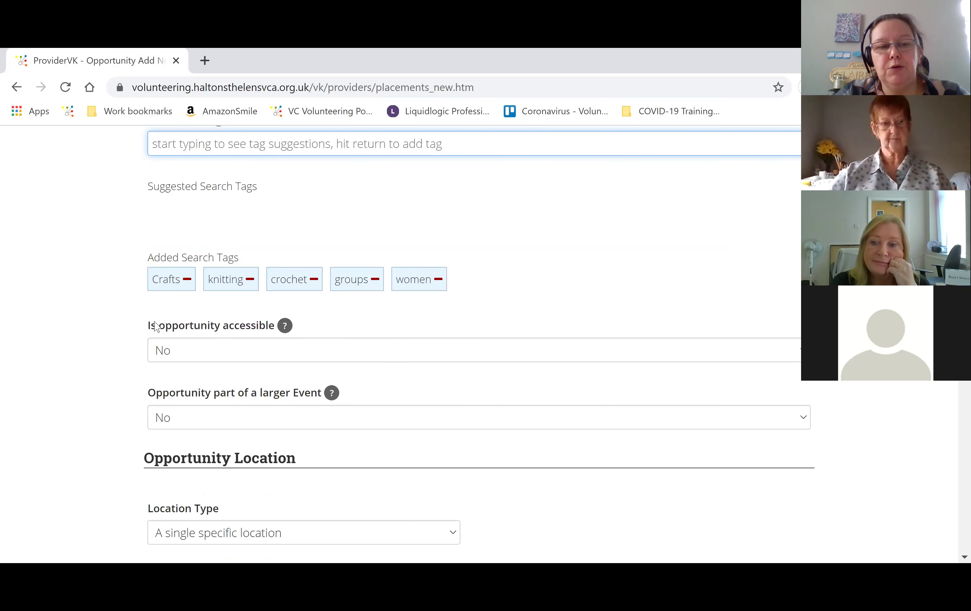
pyautogui.click(284, 326)
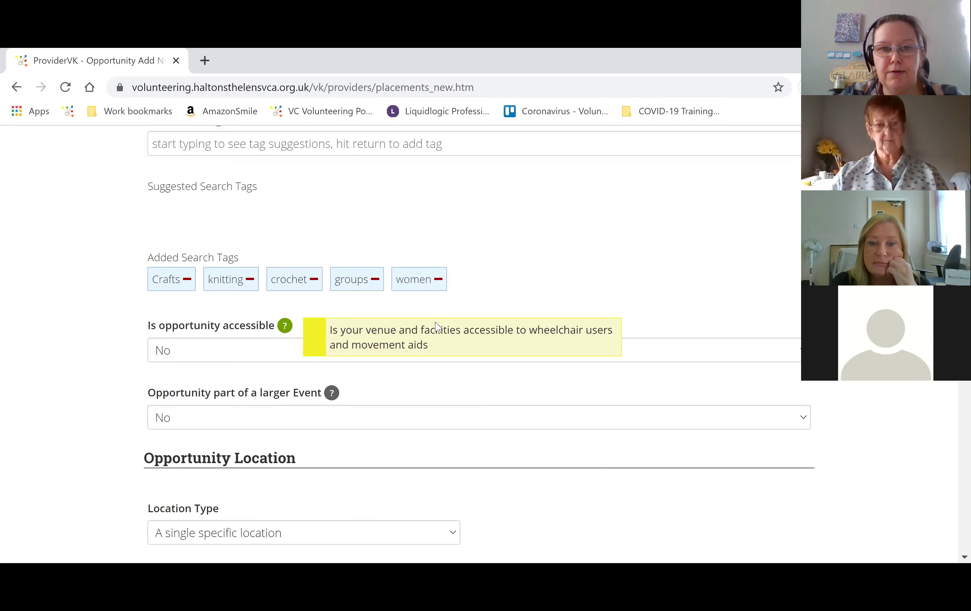
pyautogui.click(554, 283)
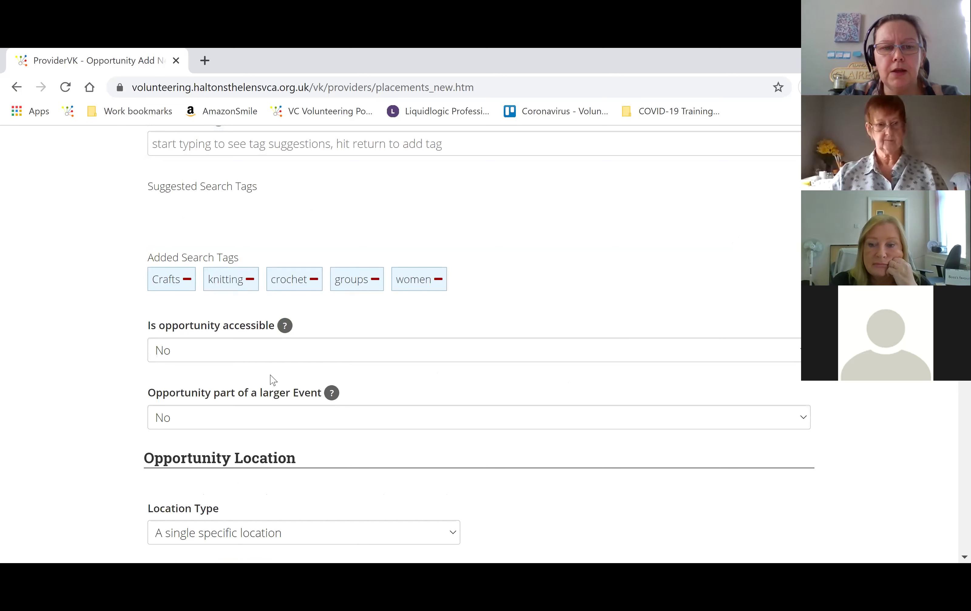
pyautogui.click(233, 351)
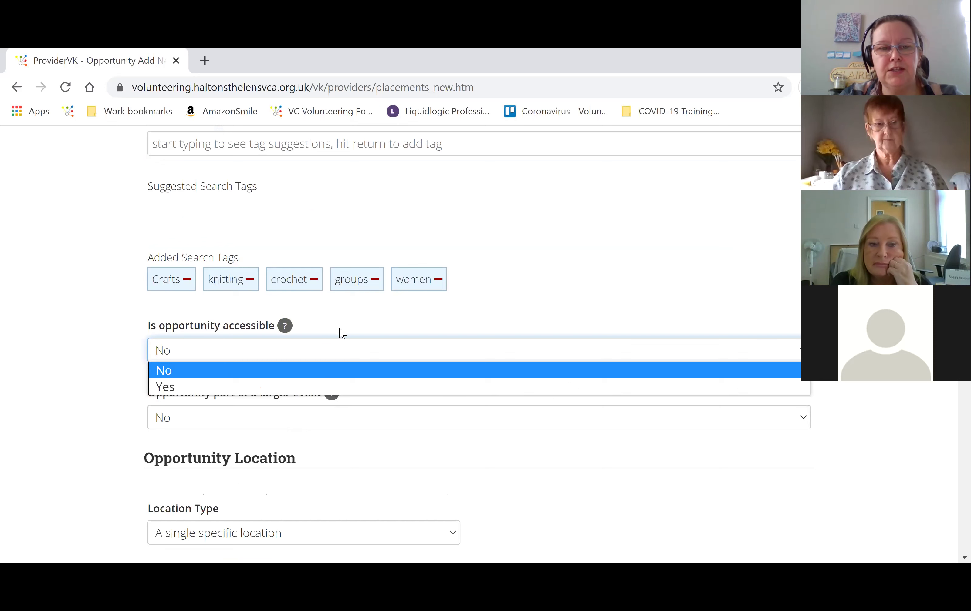
pyautogui.click(258, 409)
# - Review the form's entries from the opportunity name and description through to the category and search tags
pyautogui.scroll(-2, 174, 358)
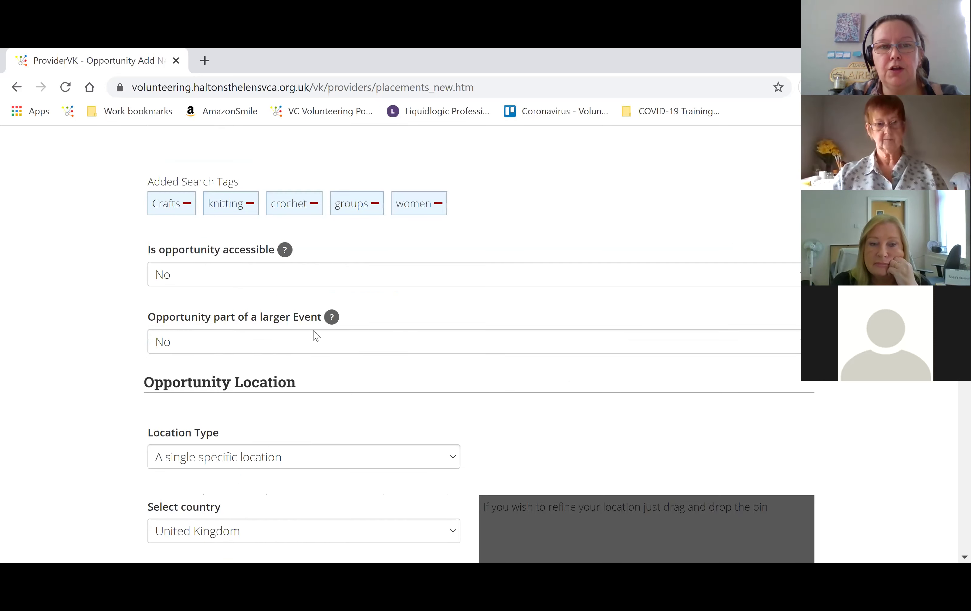
pyautogui.scroll(2, 316, 336)
pyautogui.scroll(4, 472, 227)
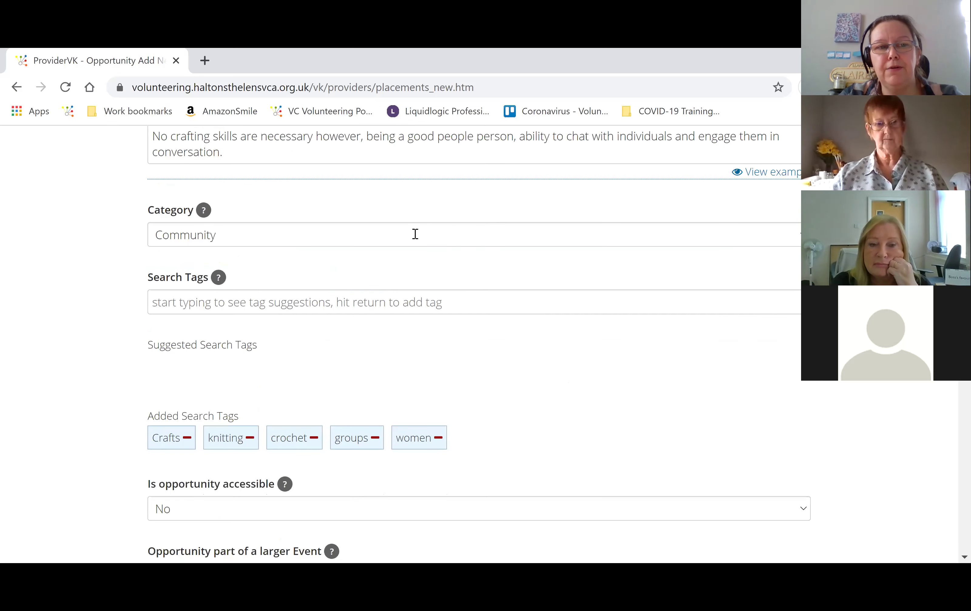
pyautogui.scroll(2, 415, 235)
pyautogui.scroll(10, 214, 271)
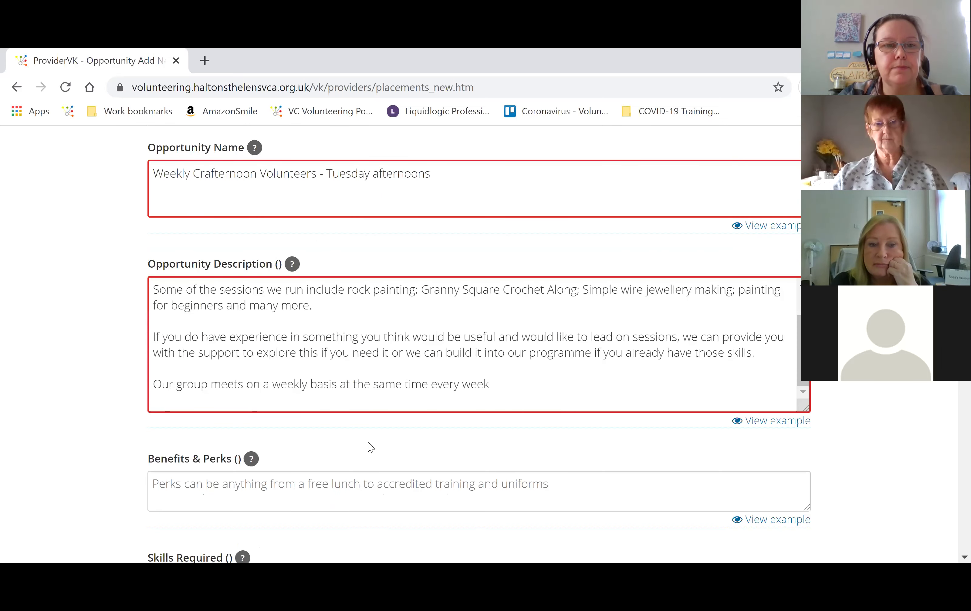
pyautogui.scroll(-10, 371, 448)
pyautogui.scroll(2, 318, 360)
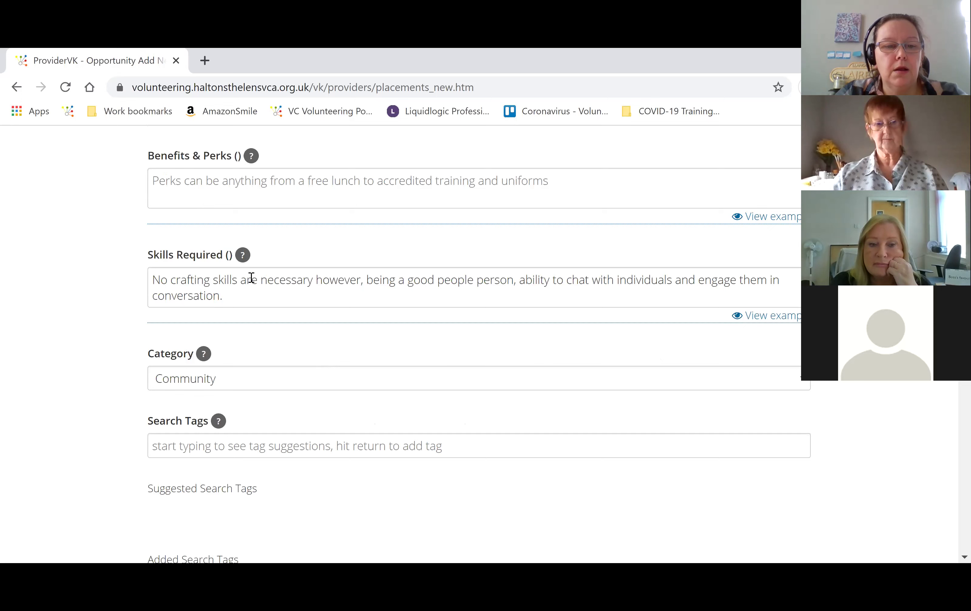
pyautogui.scroll(-2, 429, 425)
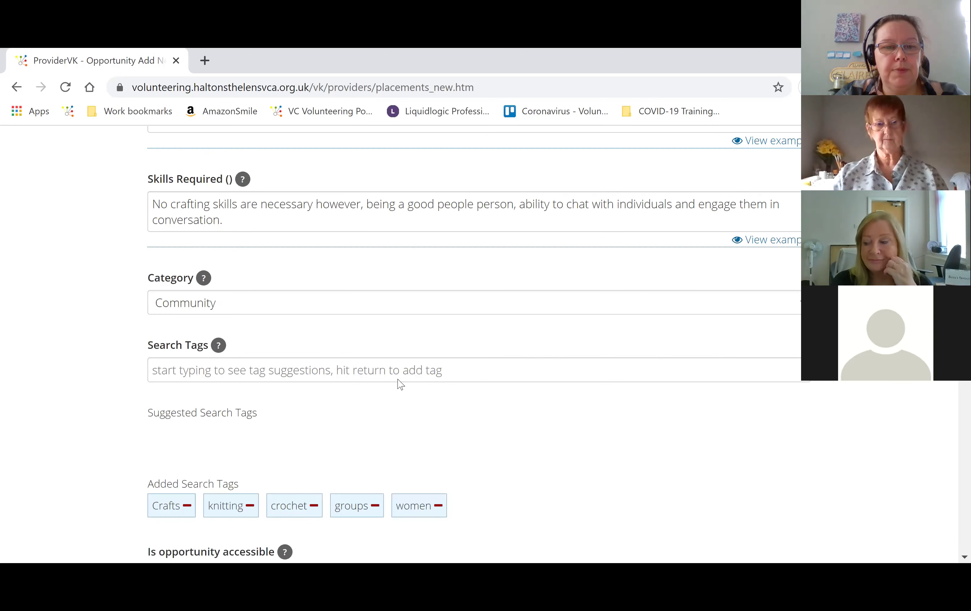
# - Check the answers for whether the opportunity is part of a larger event, keeping No
pyautogui.scroll(-8, 398, 384)
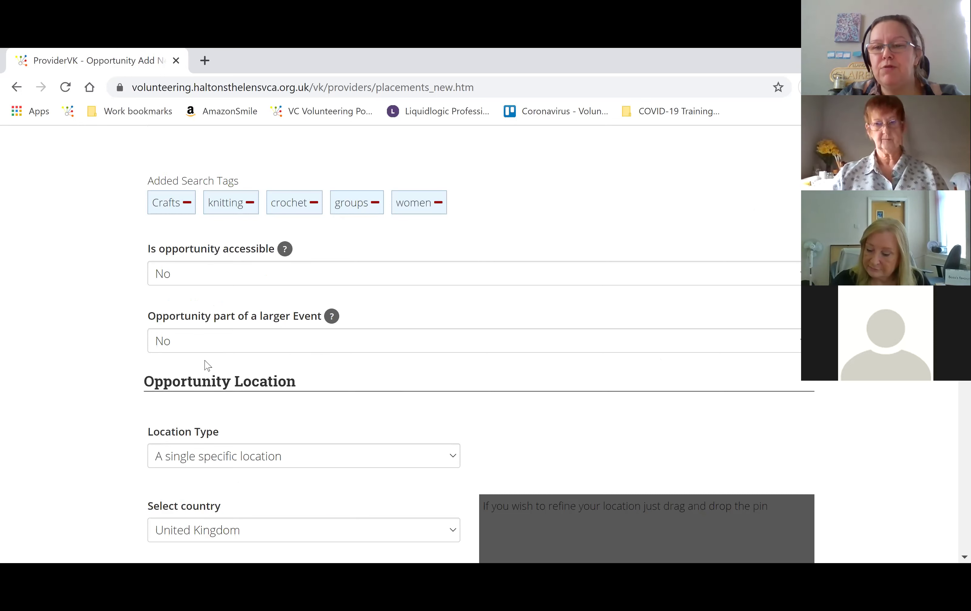
pyautogui.click(207, 348)
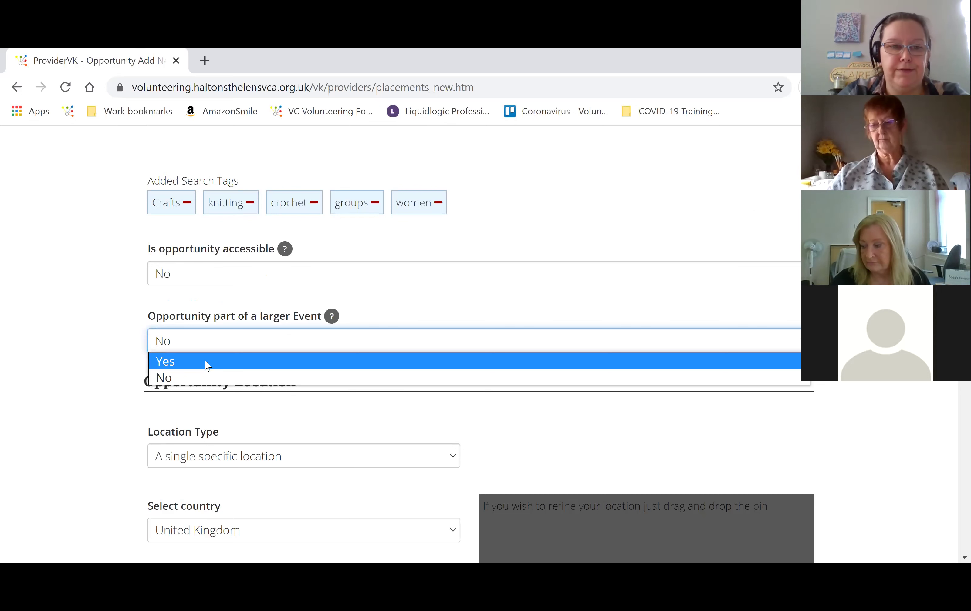
pyautogui.click(65, 387)
# - Set the opportunity's location type to "Across an area with no specific locations"
pyautogui.scroll(-2, 159, 427)
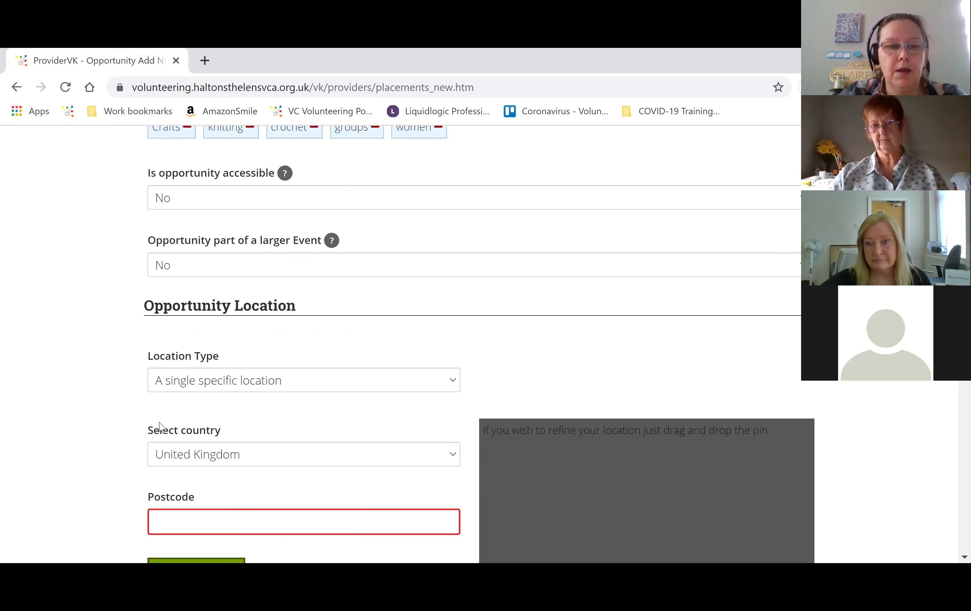
pyautogui.scroll(-2, 244, 323)
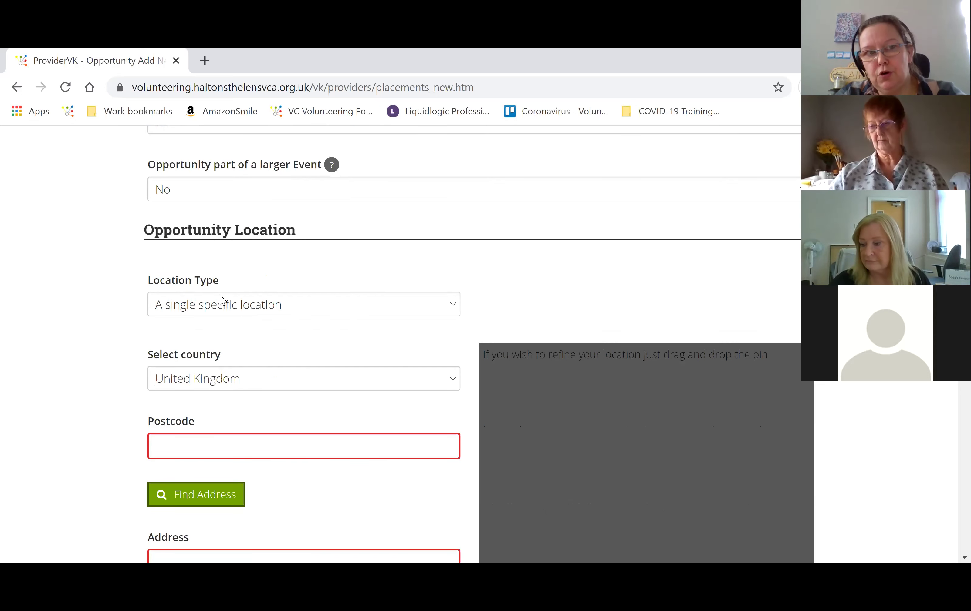
pyautogui.click(178, 308)
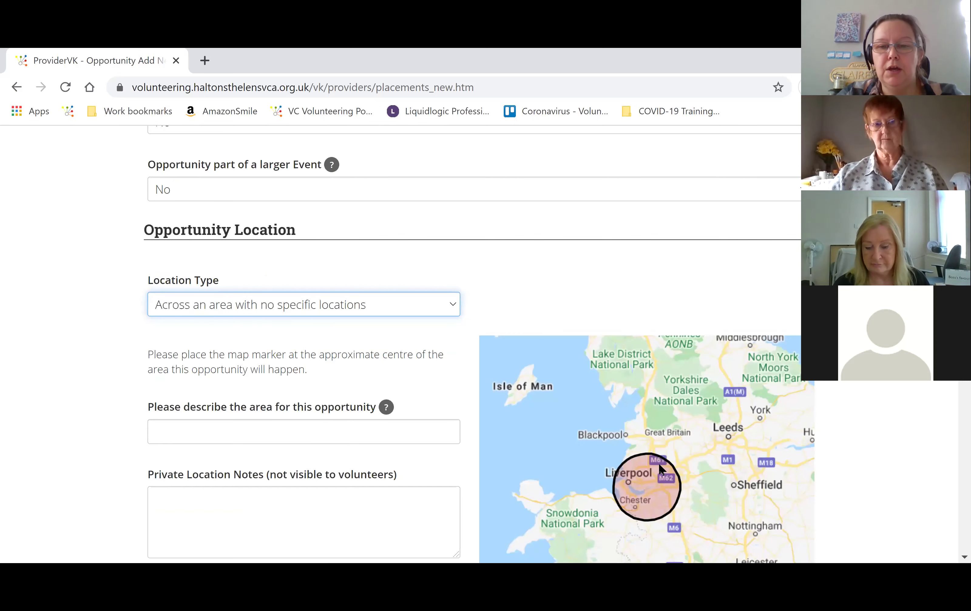
# - Try different map positions for the opportunity's area and centre the marker near Chester, just south of Liverpool
pyautogui.scroll(-1, 665, 452)
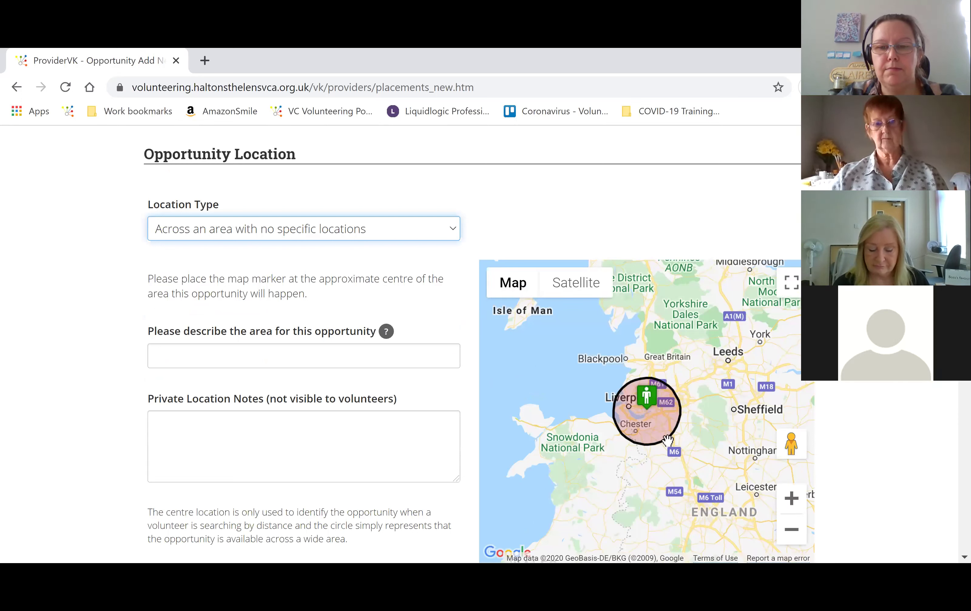
pyautogui.moveTo(631, 433); pyautogui.dragTo(634, 454)
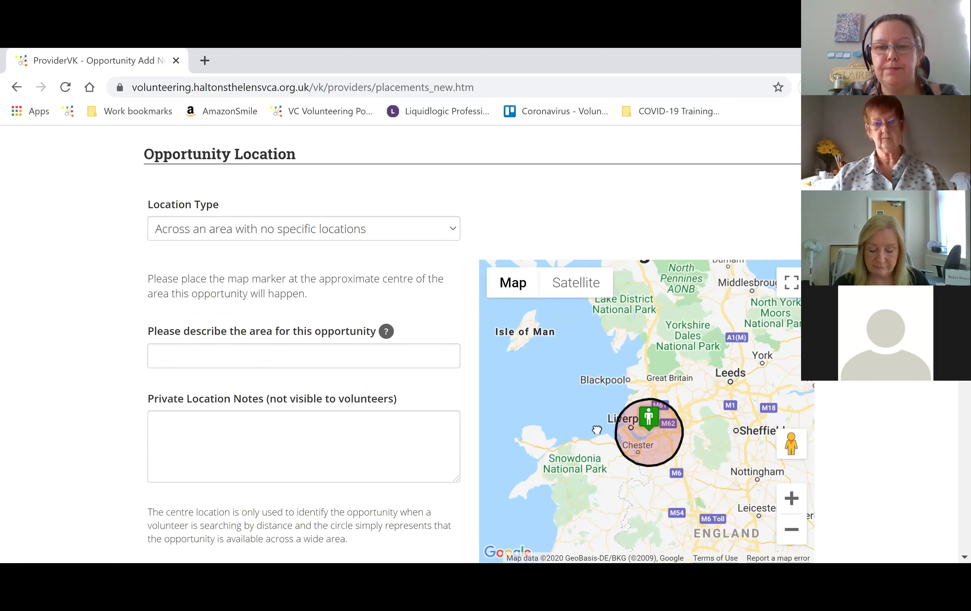
pyautogui.click(638, 441)
pyautogui.click(671, 482)
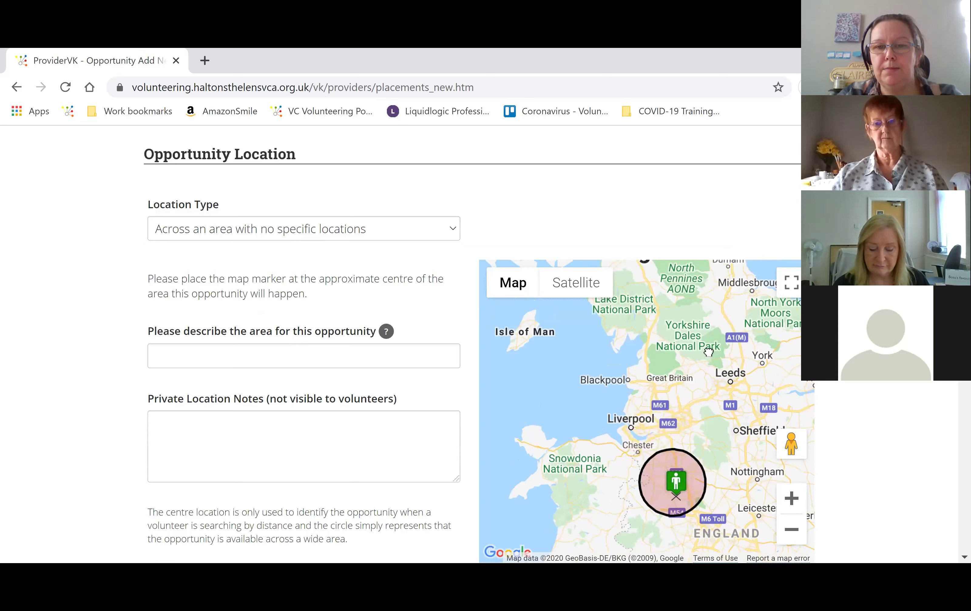
pyautogui.click(595, 461)
pyautogui.click(715, 357)
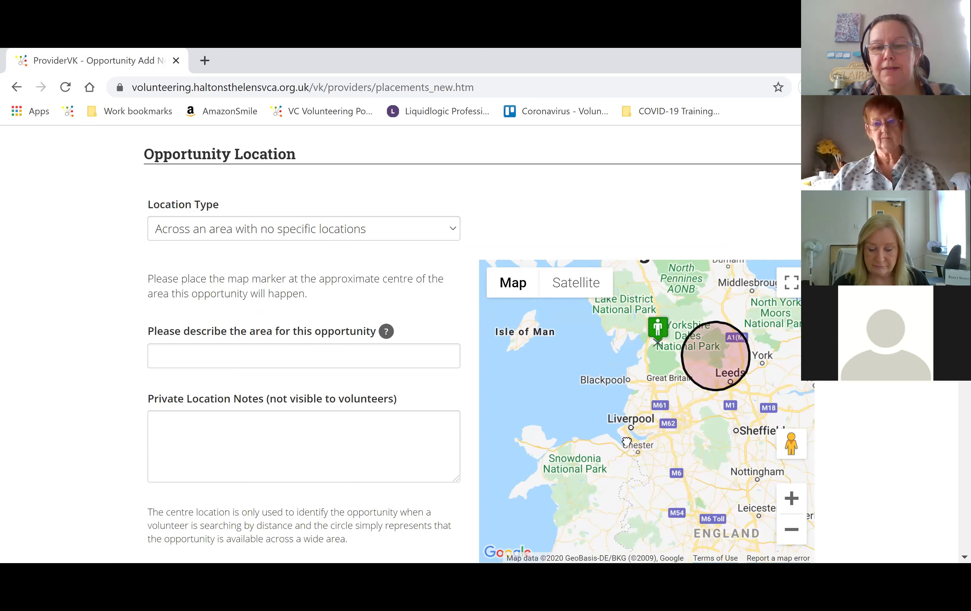
pyautogui.click(629, 435)
pyautogui.click(634, 442)
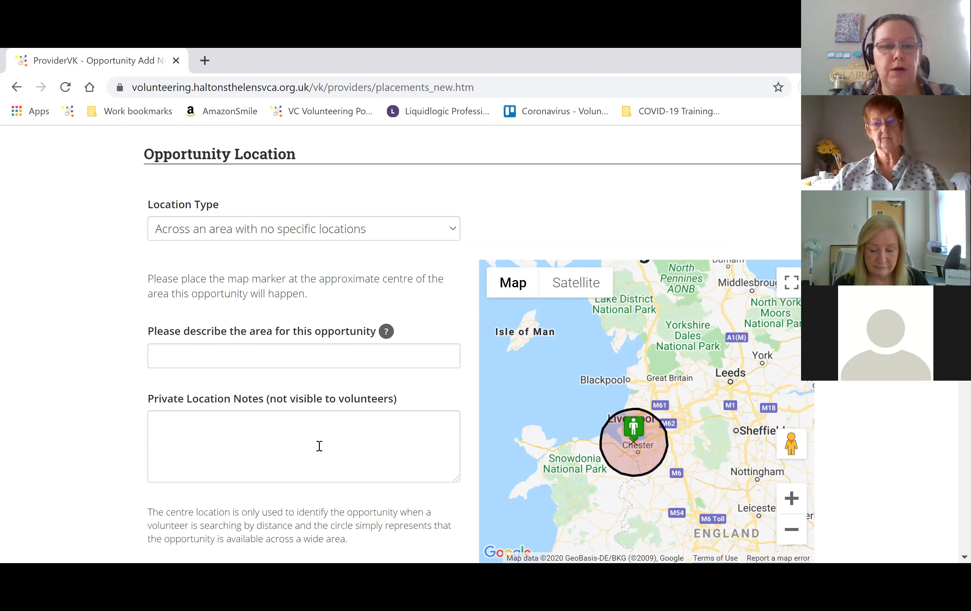
# - Check the help note for the field describing the opportunity's area
pyautogui.scroll(-2, 493, 236)
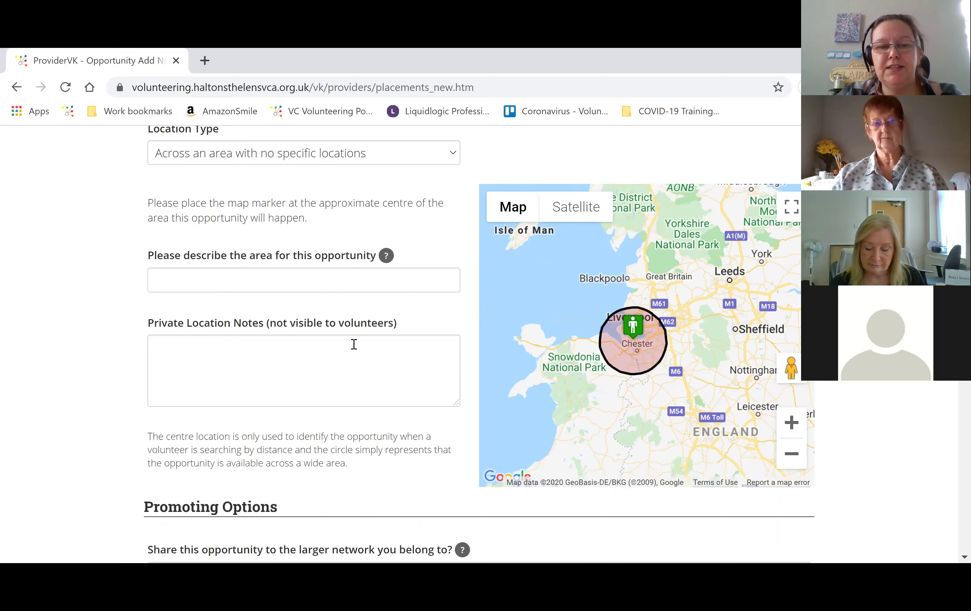
pyautogui.scroll(2, 364, 340)
pyautogui.click(385, 333)
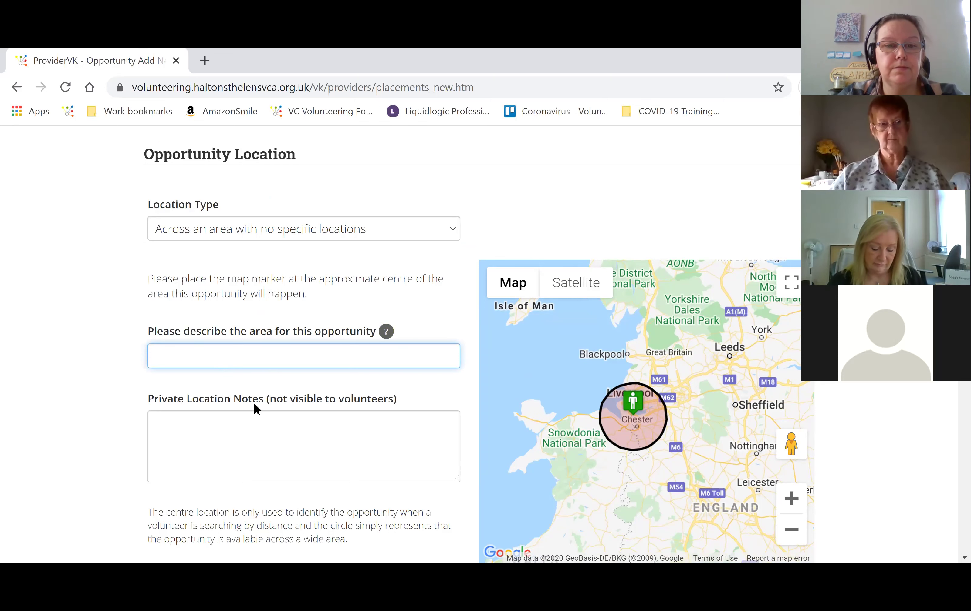
# - Read the help note on sharing the opportunity to the larger network under Promoting Options and close it
pyautogui.scroll(-2, 314, 411)
pyautogui.scroll(-2, 312, 408)
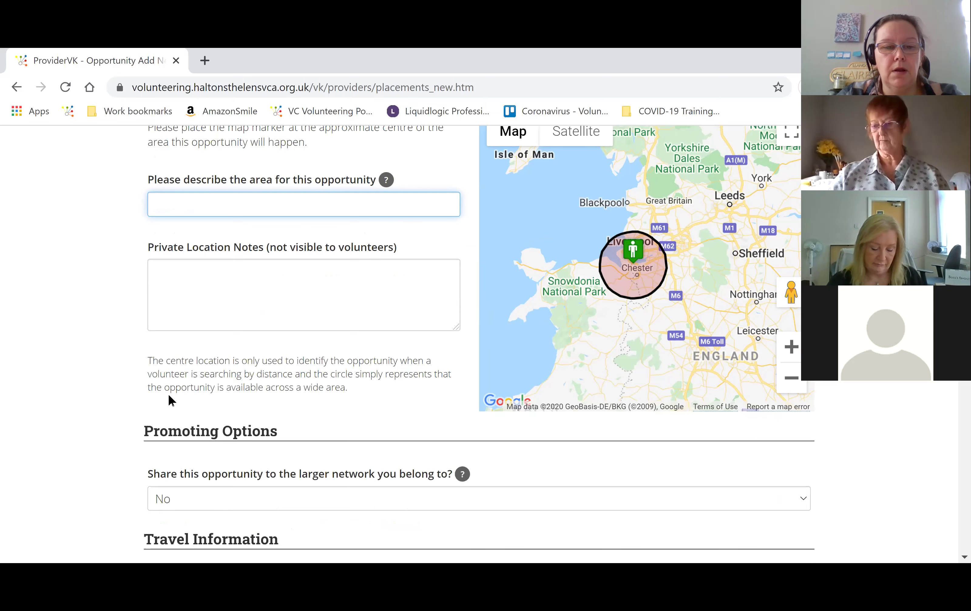
pyautogui.scroll(-2, 300, 384)
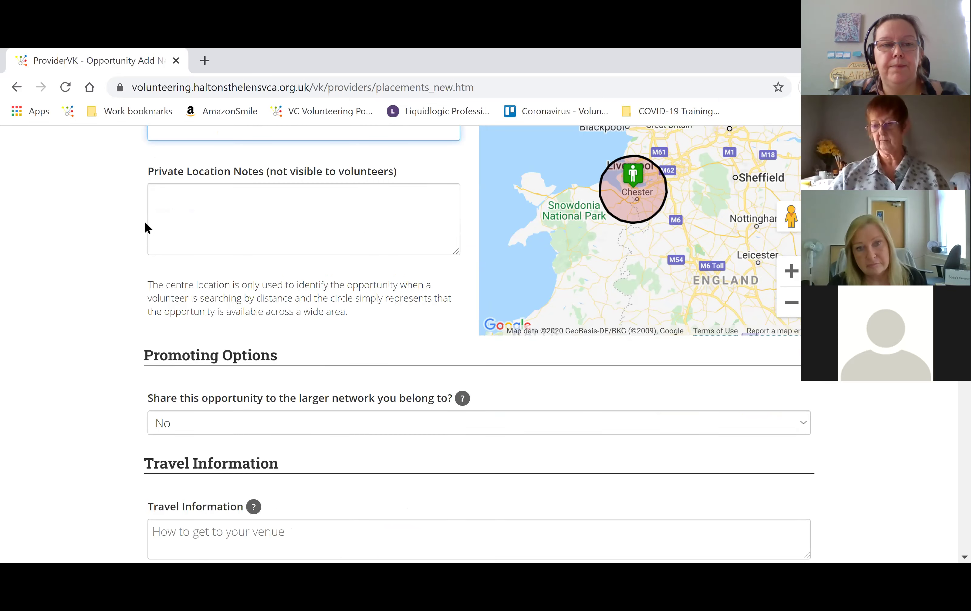
pyautogui.scroll(-4, 190, 219)
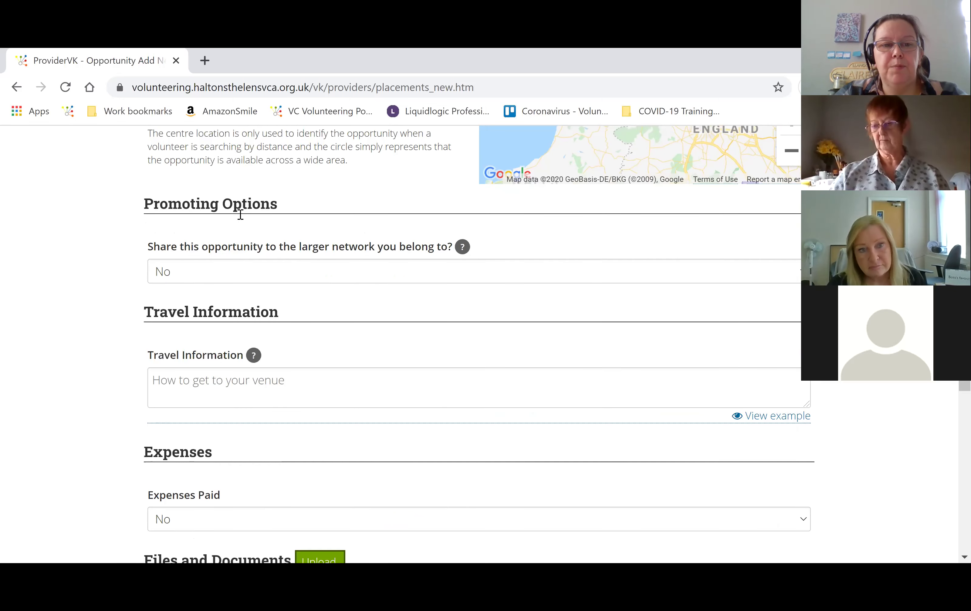
pyautogui.click(462, 246)
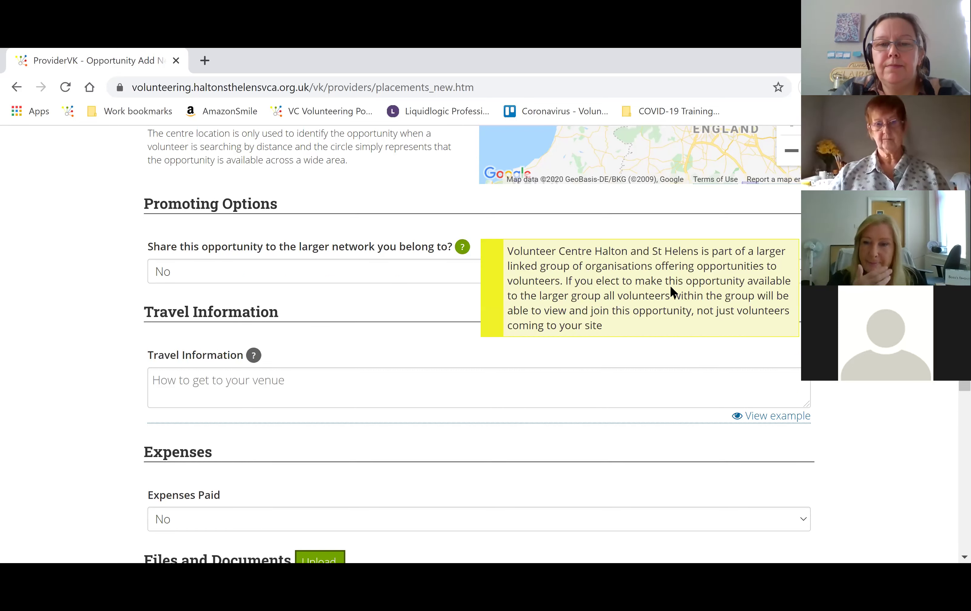
pyautogui.click(456, 248)
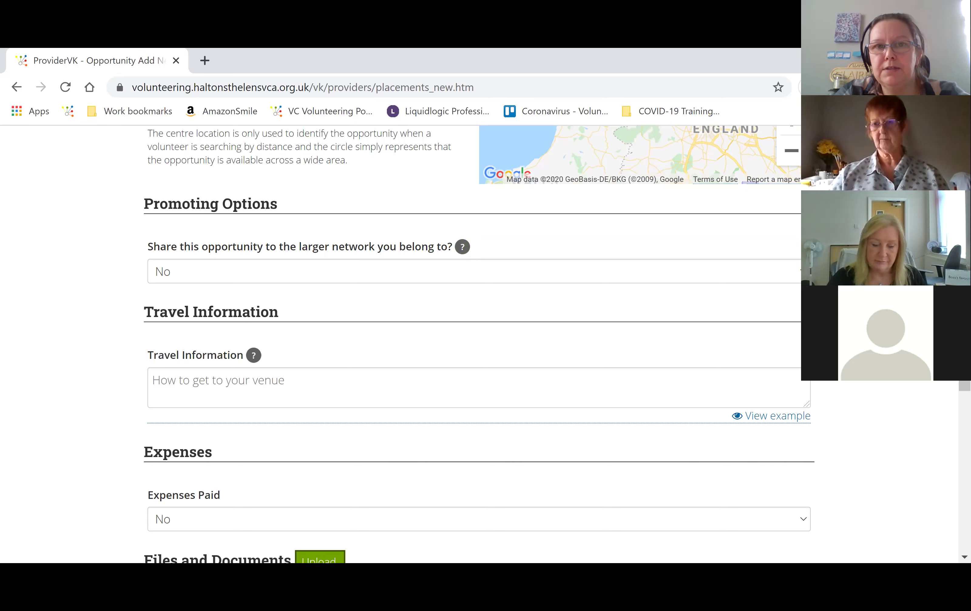
# - Reopen the help note on sharing the opportunity to the larger network and dismiss it again
pyautogui.click(462, 247)
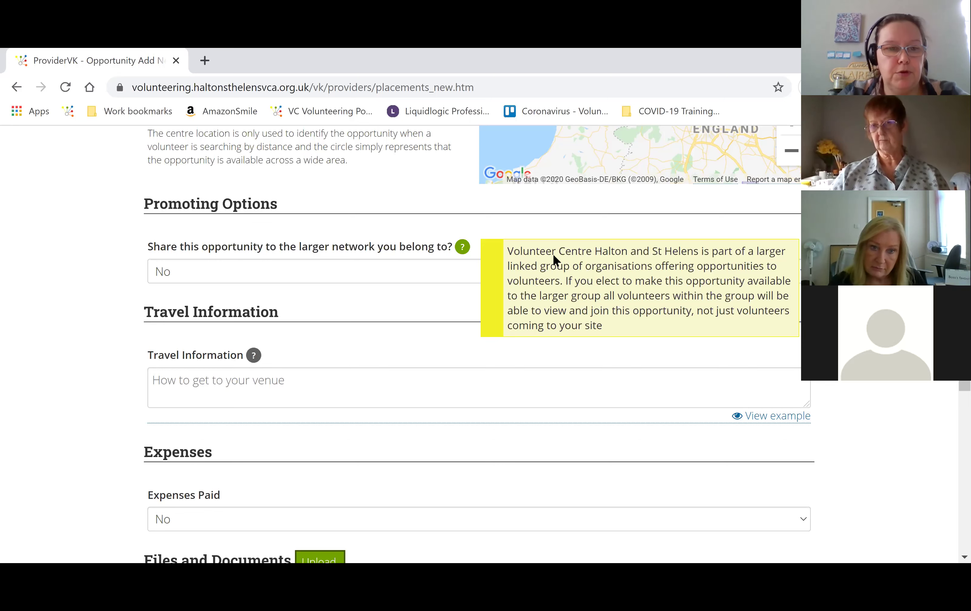
pyautogui.click(41, 272)
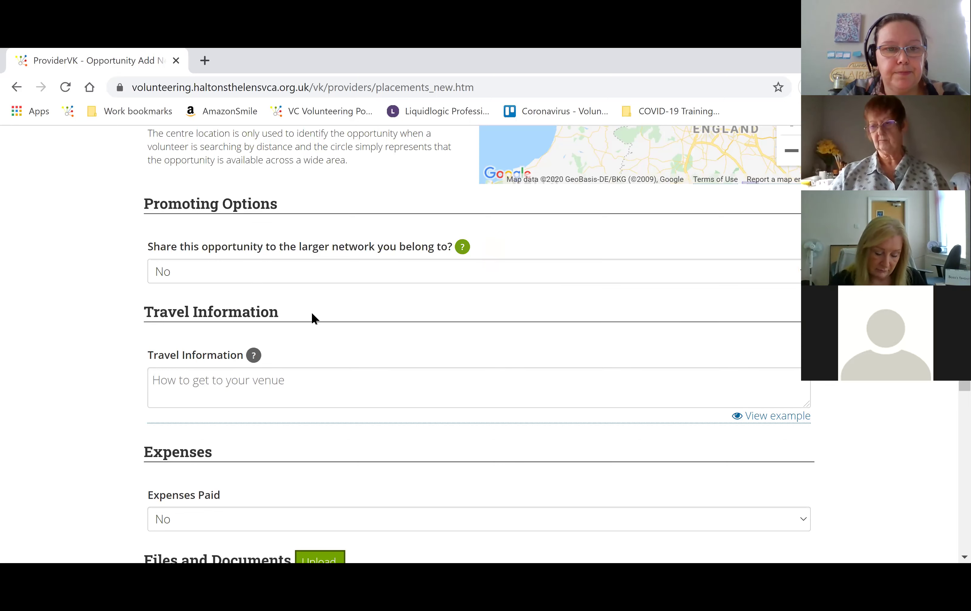
# - View the good and bad examples for the Travel Information field and close them, leaving the field blank
pyautogui.scroll(-2, 231, 283)
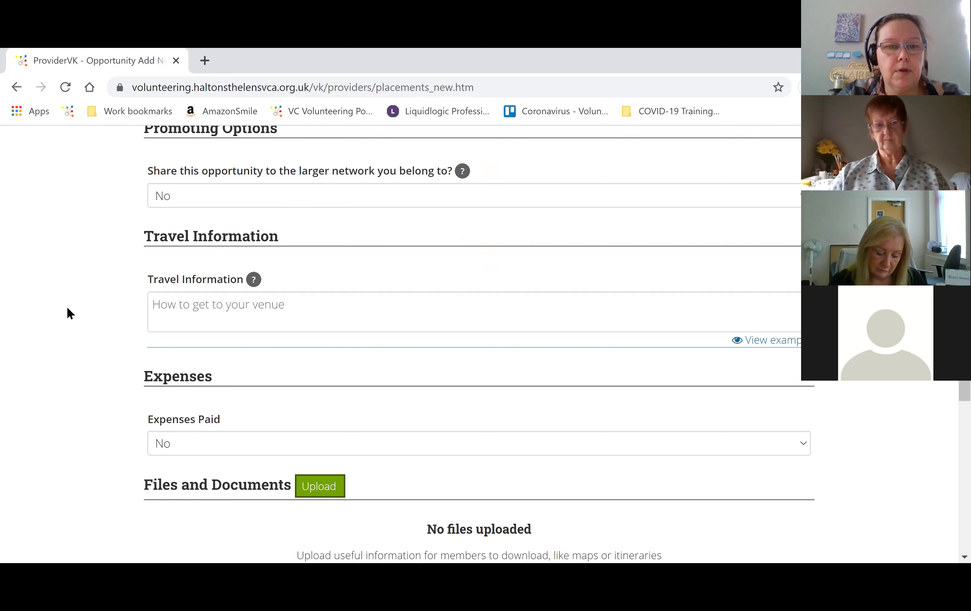
pyautogui.click(398, 326)
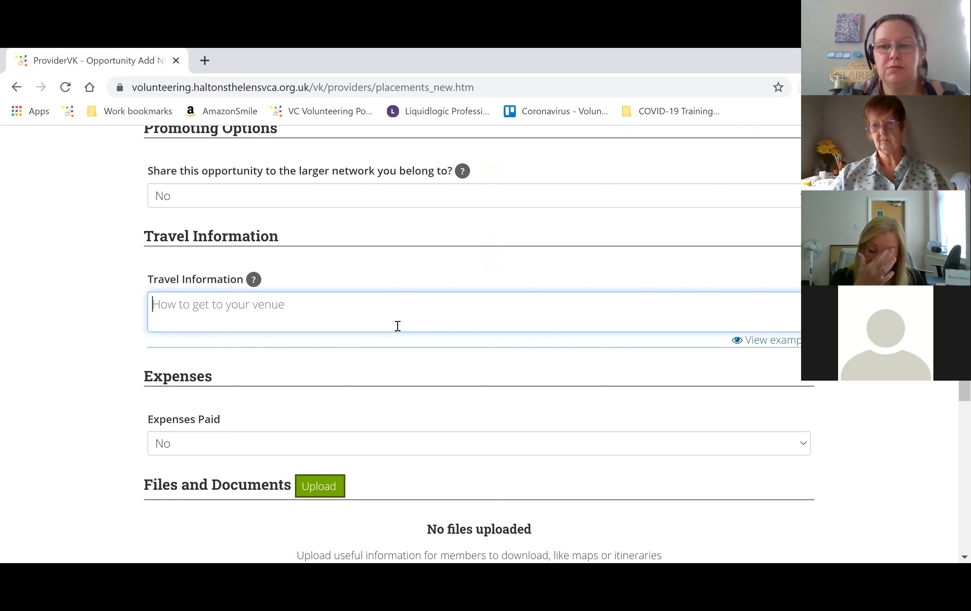
pyautogui.click(767, 343)
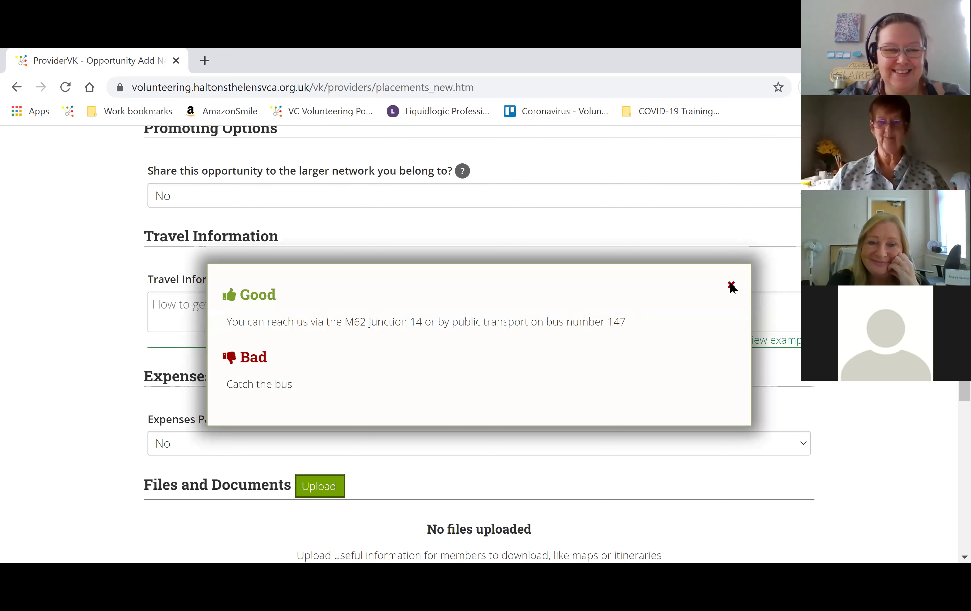
pyautogui.click(43, 319)
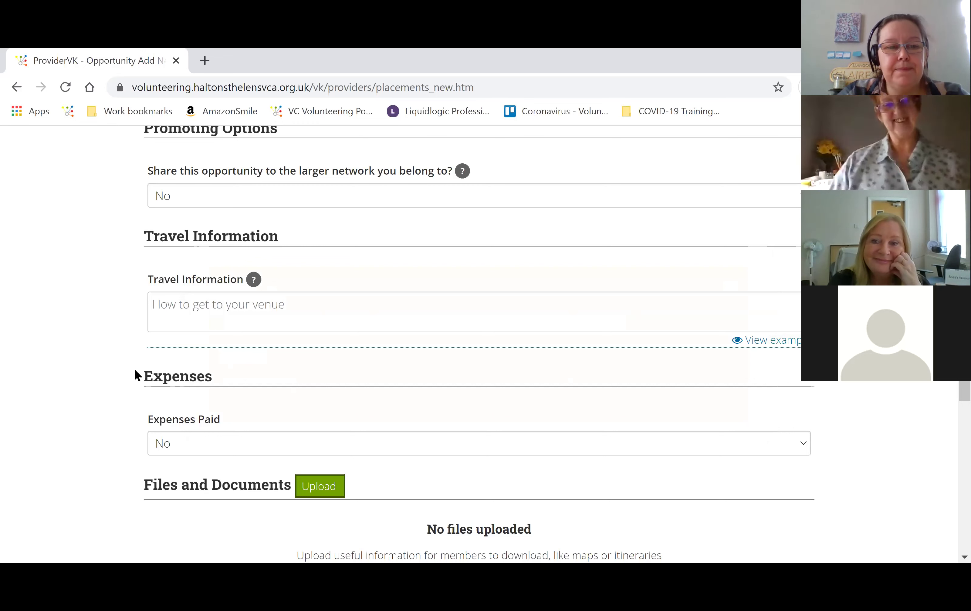
# - Check the available choices for Expenses Paid and leave it at No
pyautogui.click(355, 443)
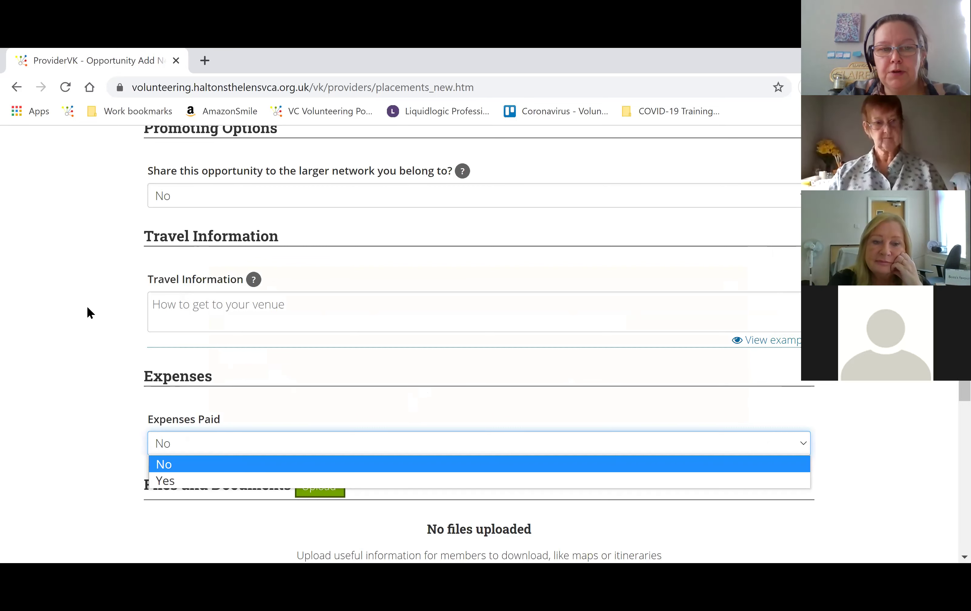
pyautogui.scroll(-3, 86, 309)
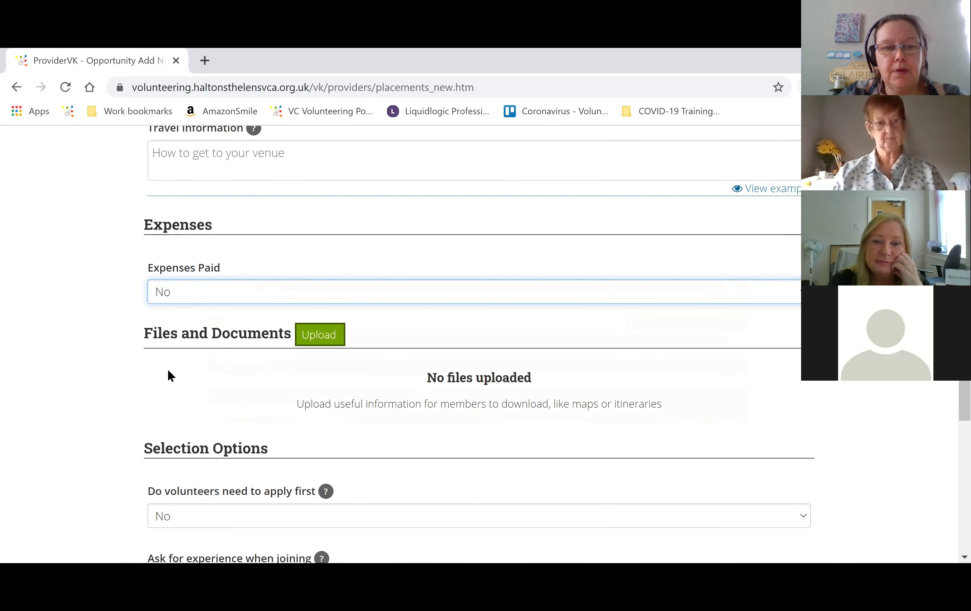
# - View the file picker for uploading under Files and Documents and leave it without choosing a file
pyautogui.scroll(-2, 324, 276)
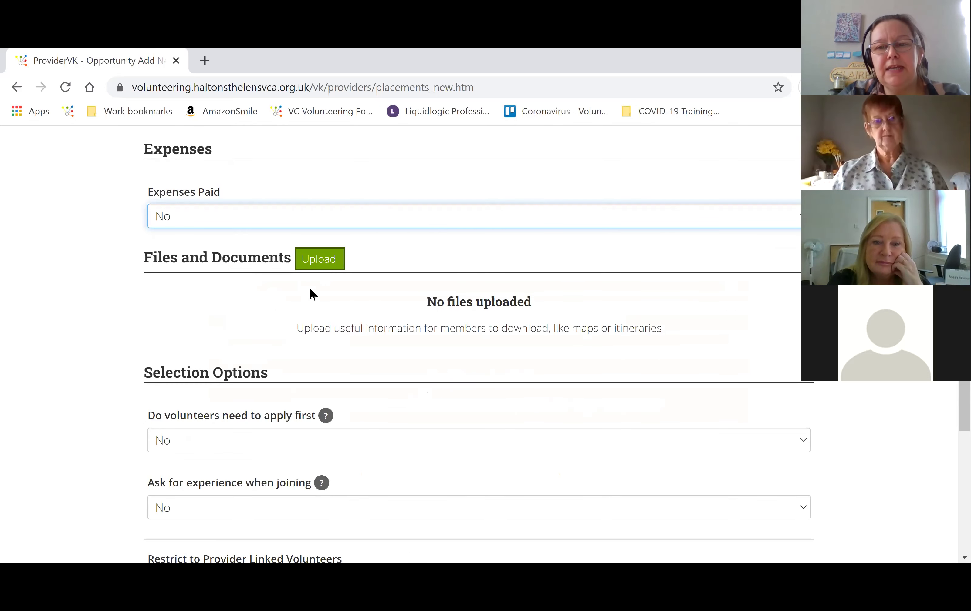
pyautogui.click(328, 269)
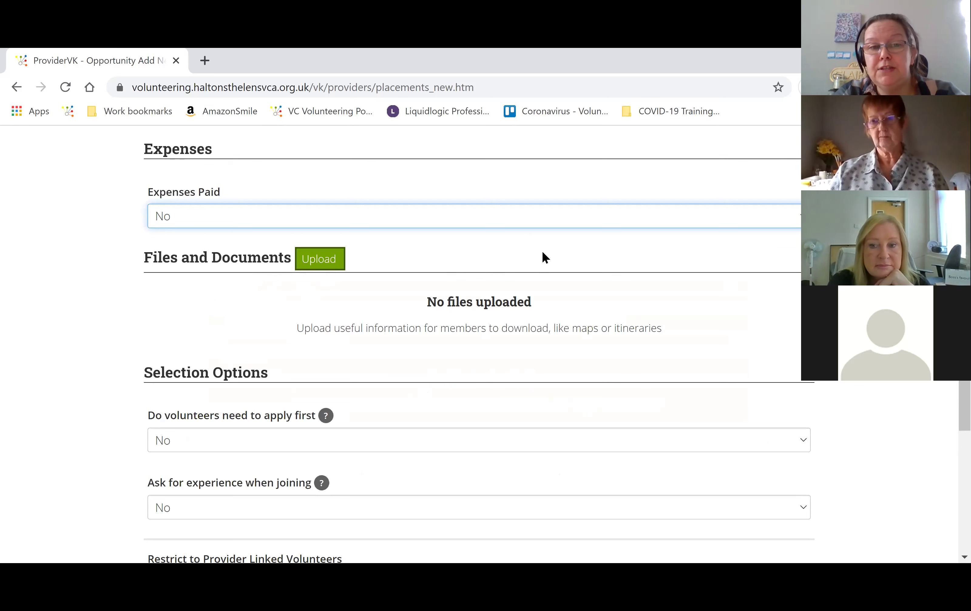
pyautogui.click(307, 267)
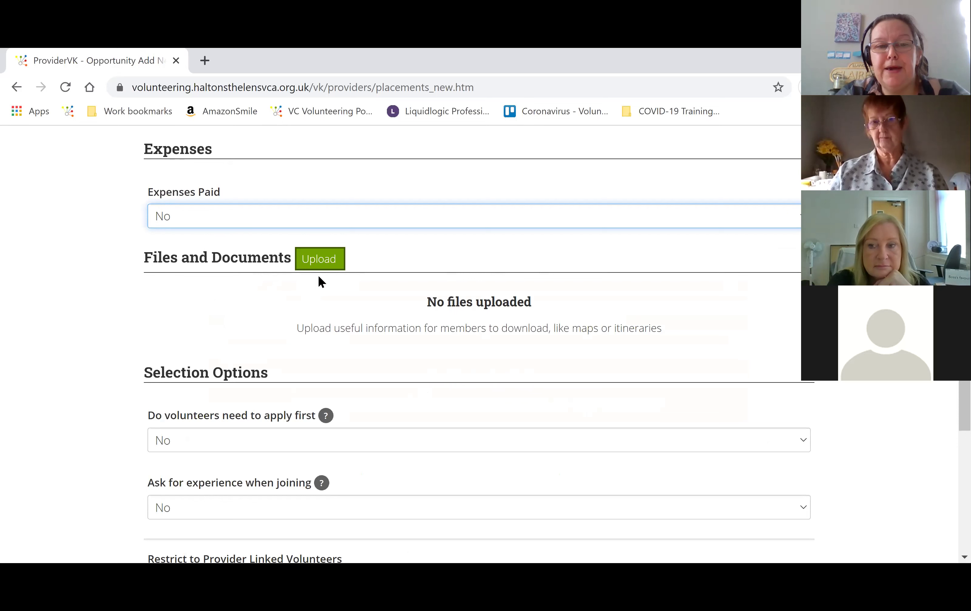
pyautogui.click(337, 263)
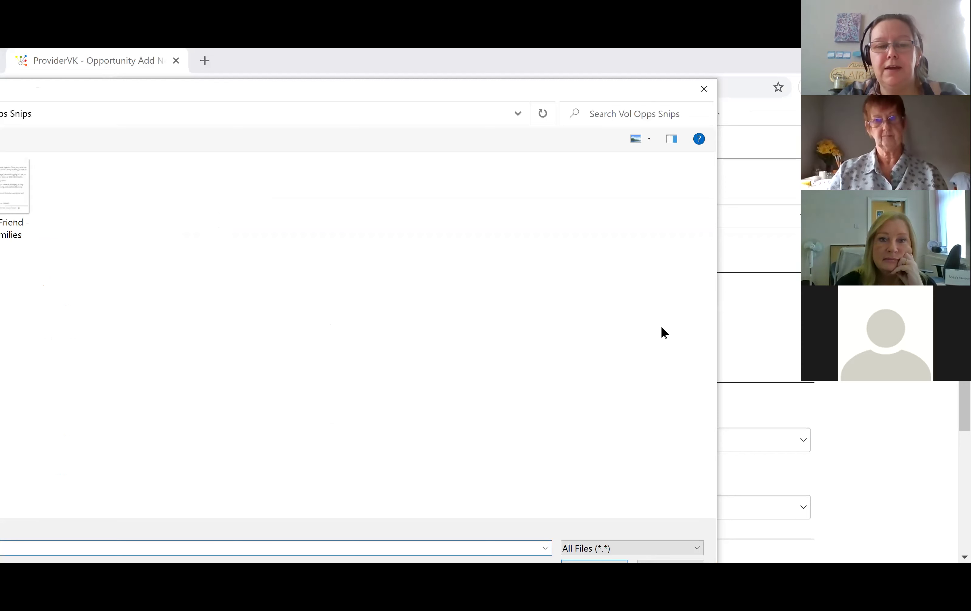
pyautogui.press('Escape')
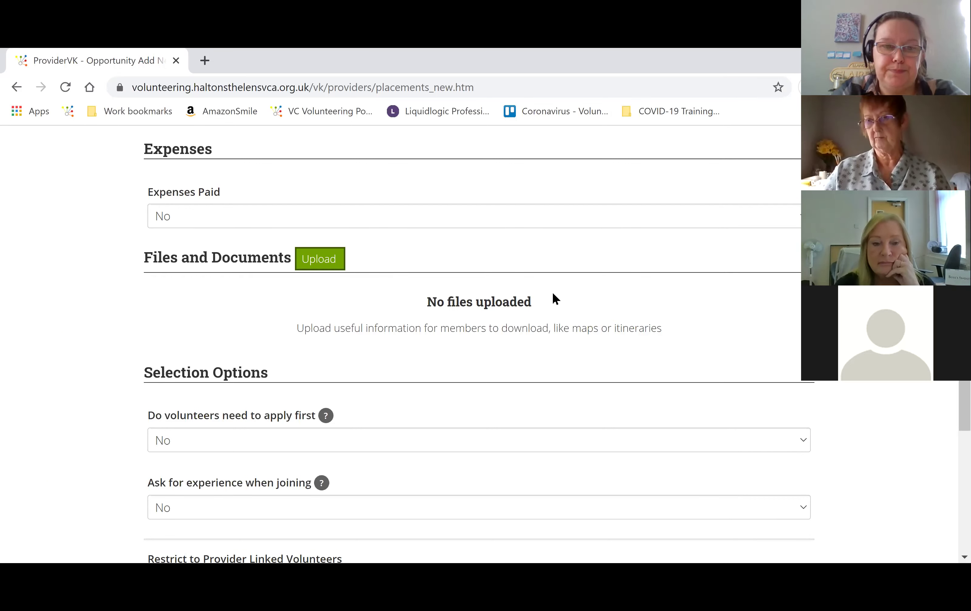
# - Read the help note on whether volunteers need to apply first and set that selection option to Yes
pyautogui.scroll(-1, 677, 302)
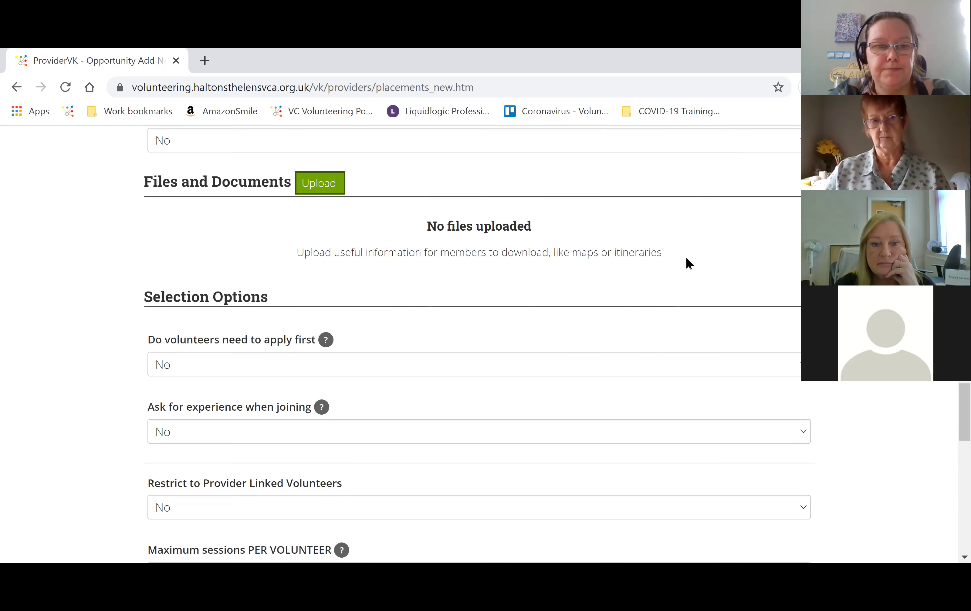
pyautogui.scroll(-1, 686, 263)
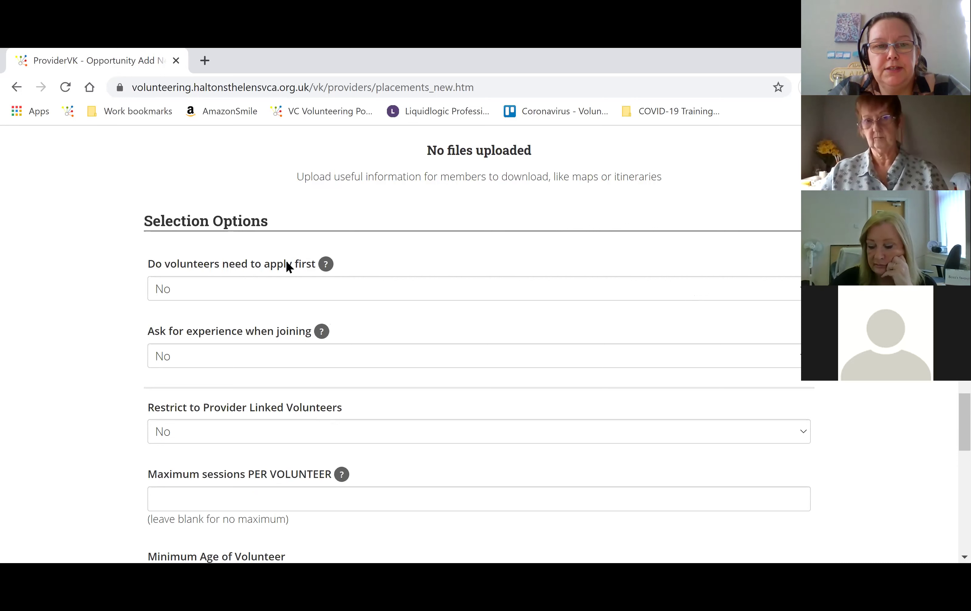
pyautogui.click(325, 264)
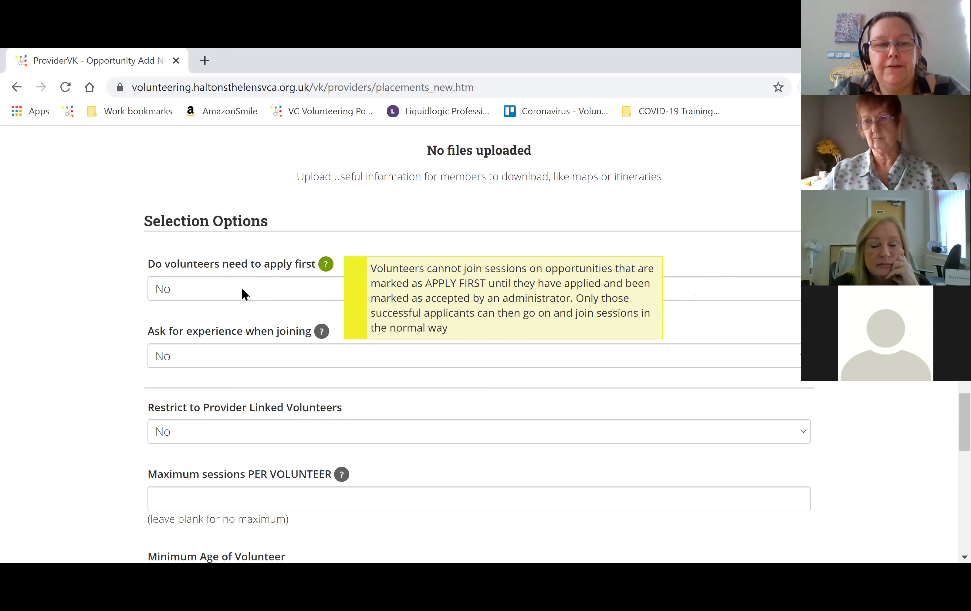
pyautogui.press('Tab')
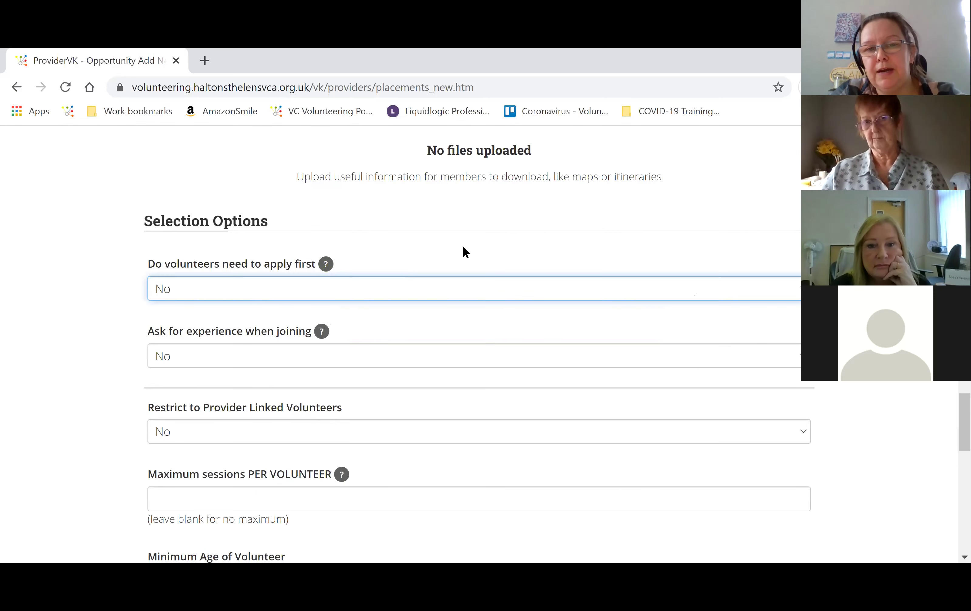
pyautogui.press('Down')
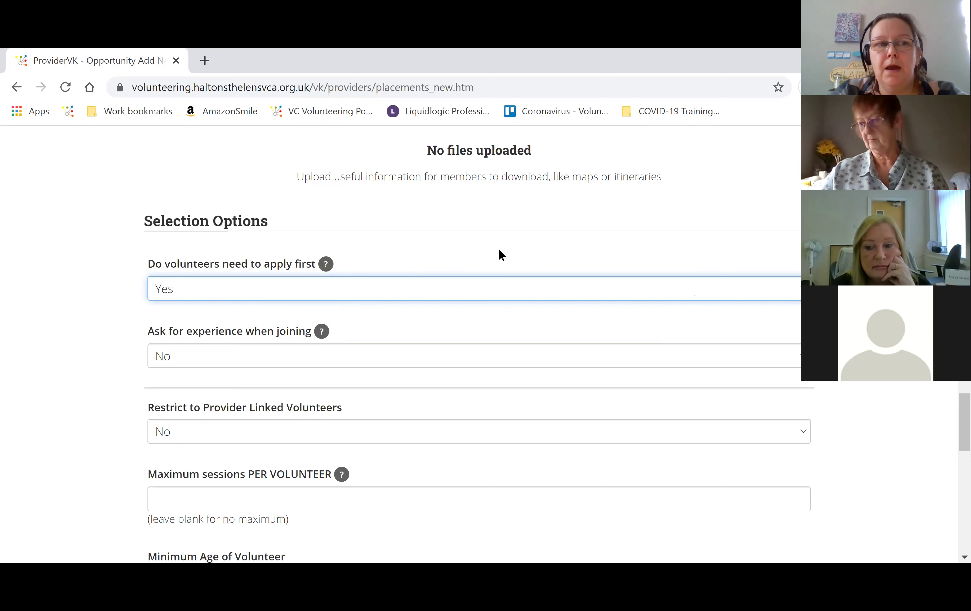
pyautogui.hotkey('alt', 'Down')
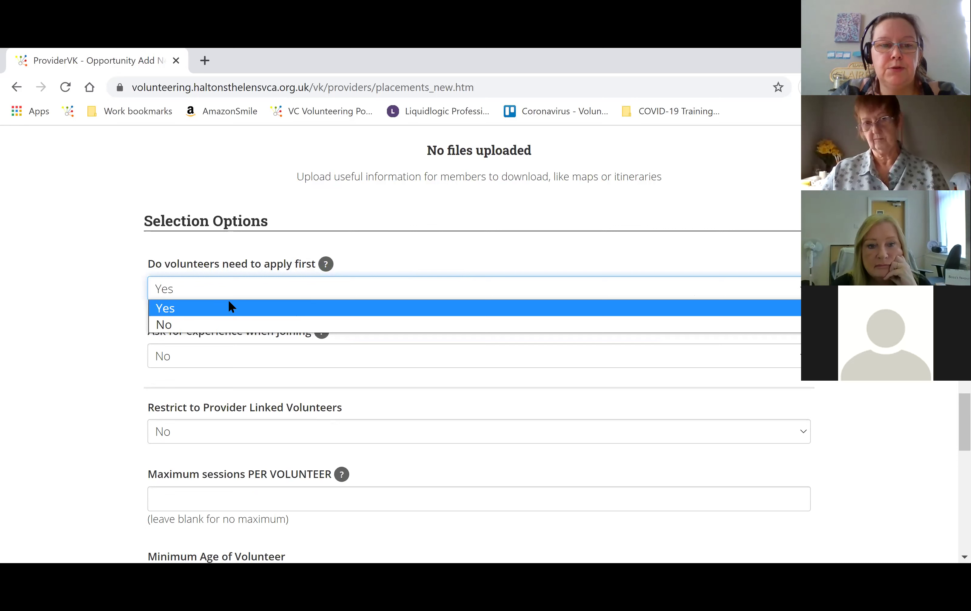
pyautogui.press('Down')
pyautogui.click(443, 254)
pyautogui.click(441, 253)
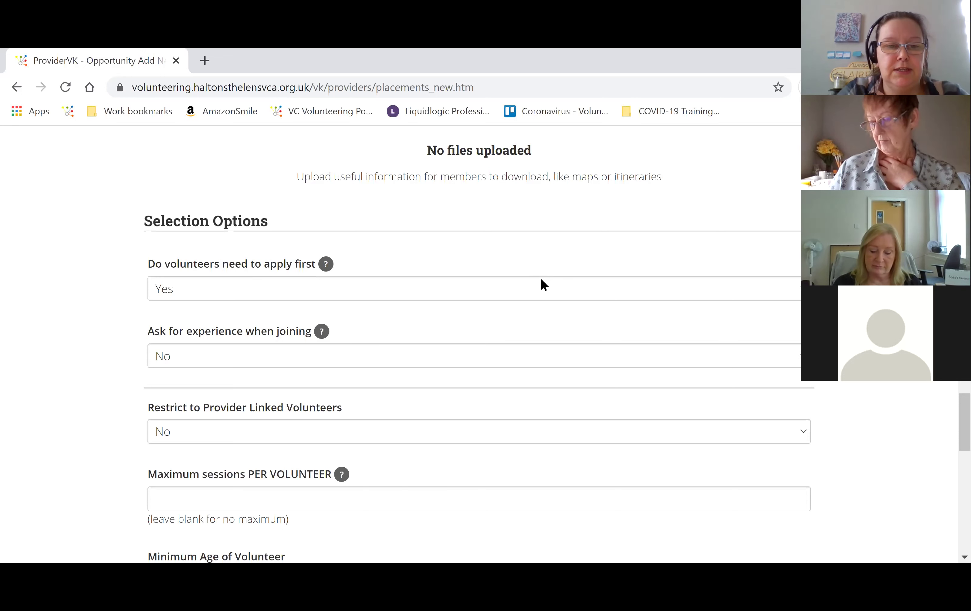
# - Read the help note on asking volunteers for experience when joining and dismiss it
pyautogui.scroll(-2, 421, 348)
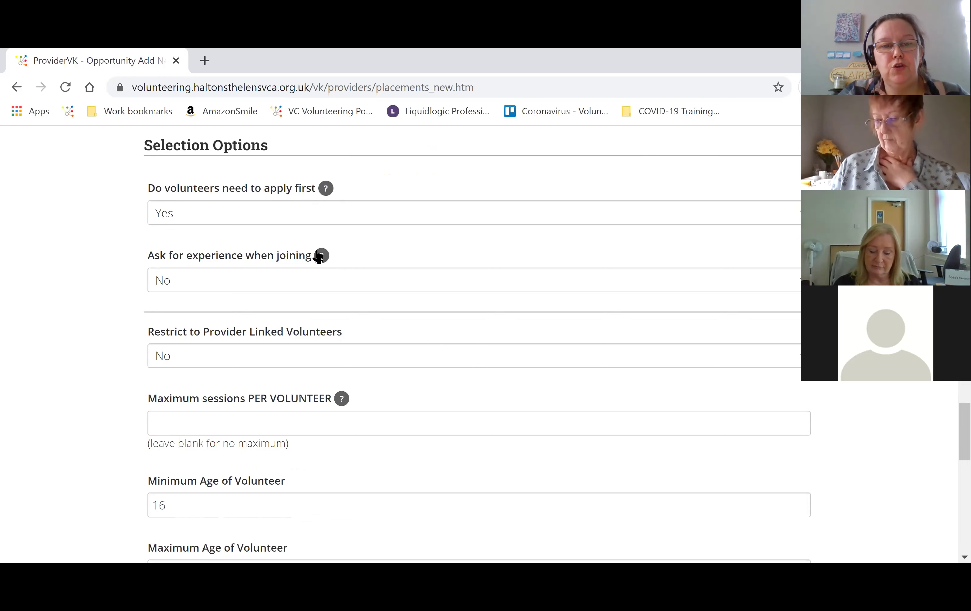
pyautogui.moveTo(321, 256)
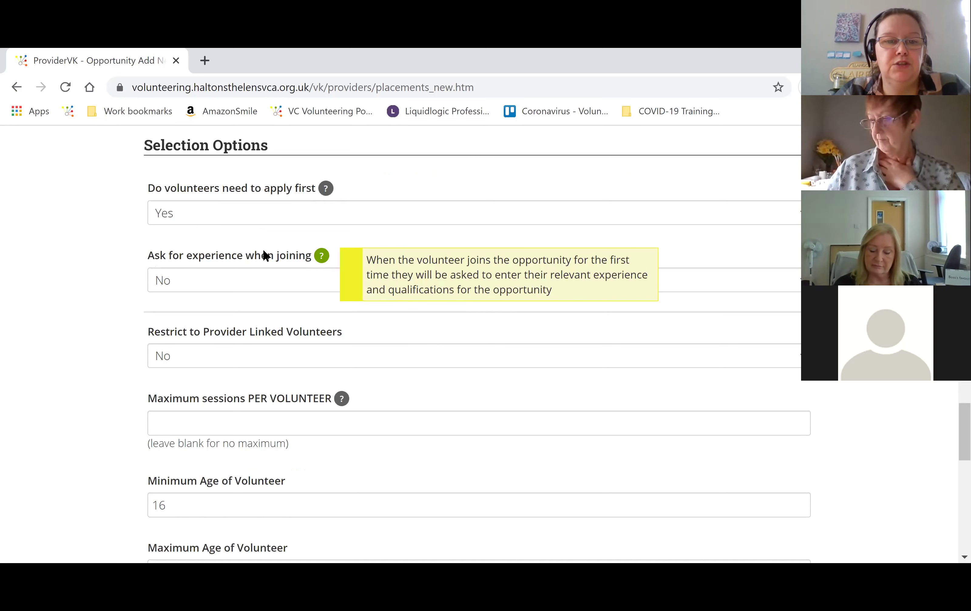
pyautogui.click(298, 254)
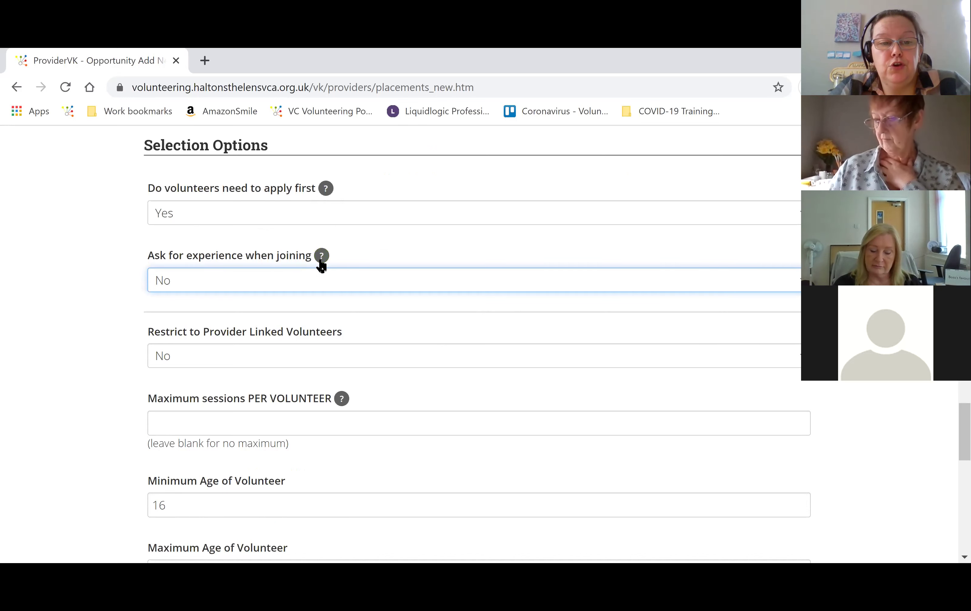
# - Choose No for restricting the opportunity to provider linked volunteers
pyautogui.scroll(-2, 299, 319)
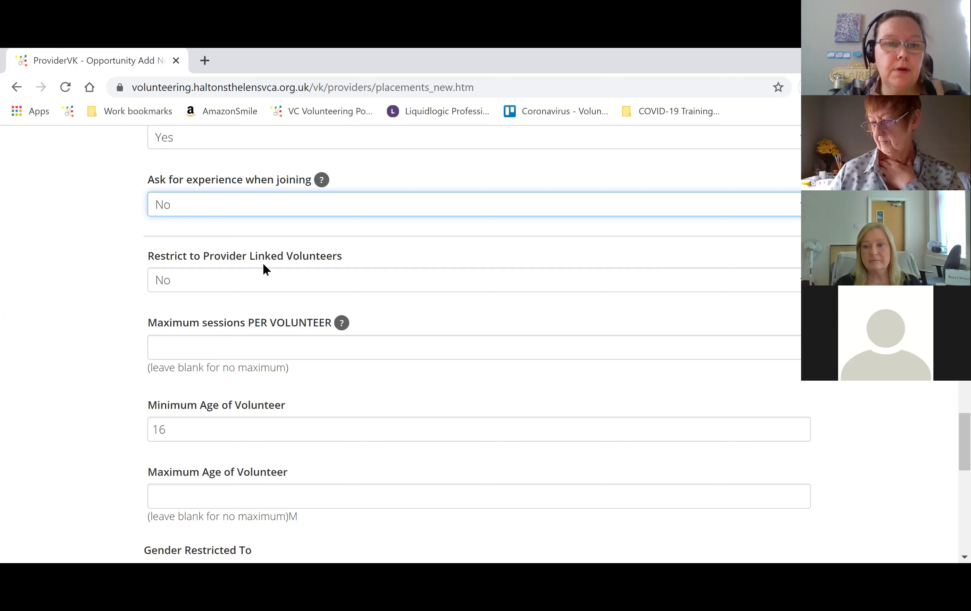
pyautogui.click(248, 283)
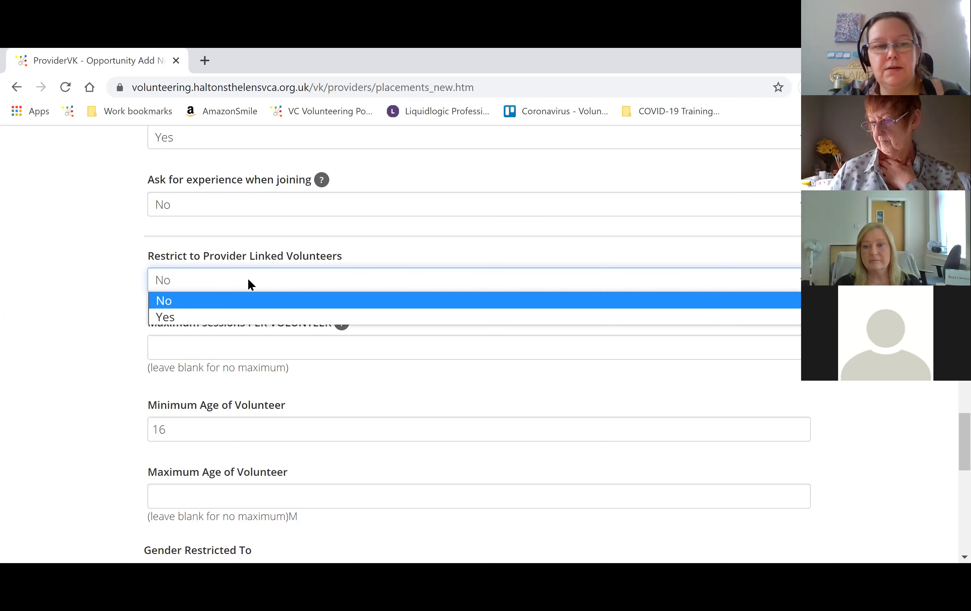
pyautogui.click(184, 303)
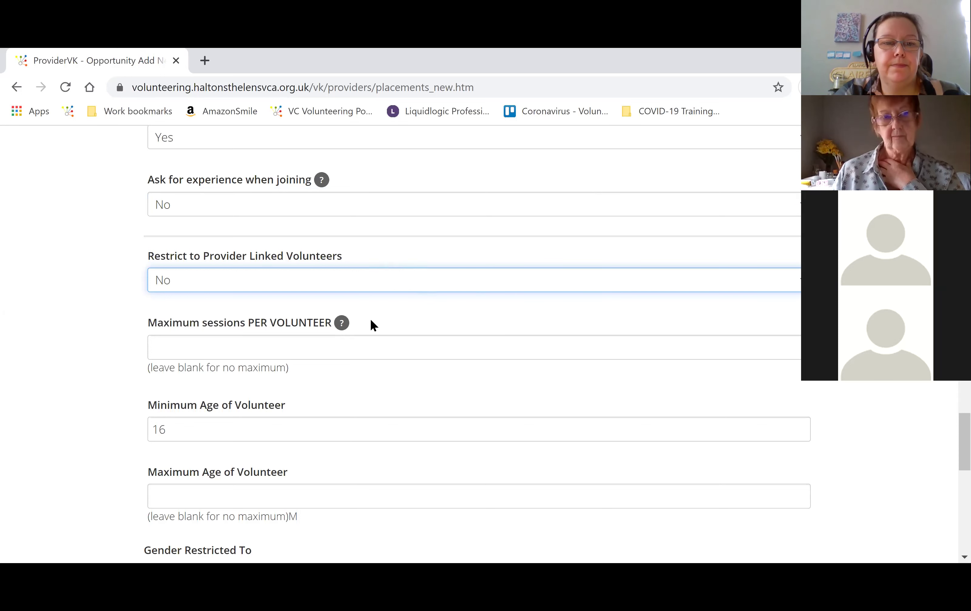
# - Read the help note on the maximum sessions per volunteer and leave that field blank
pyautogui.scroll(-2, 594, 170)
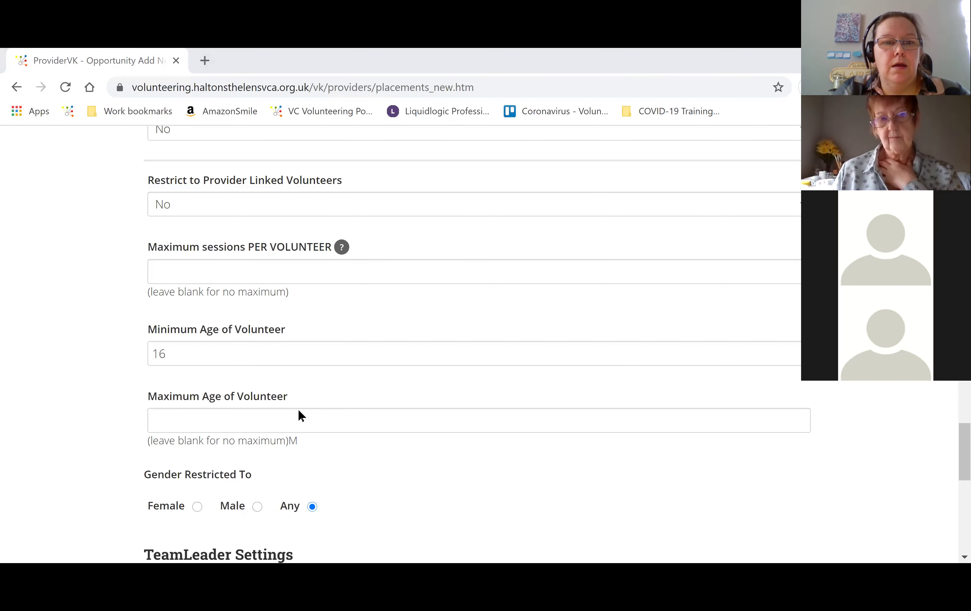
pyautogui.scroll(2, 405, 332)
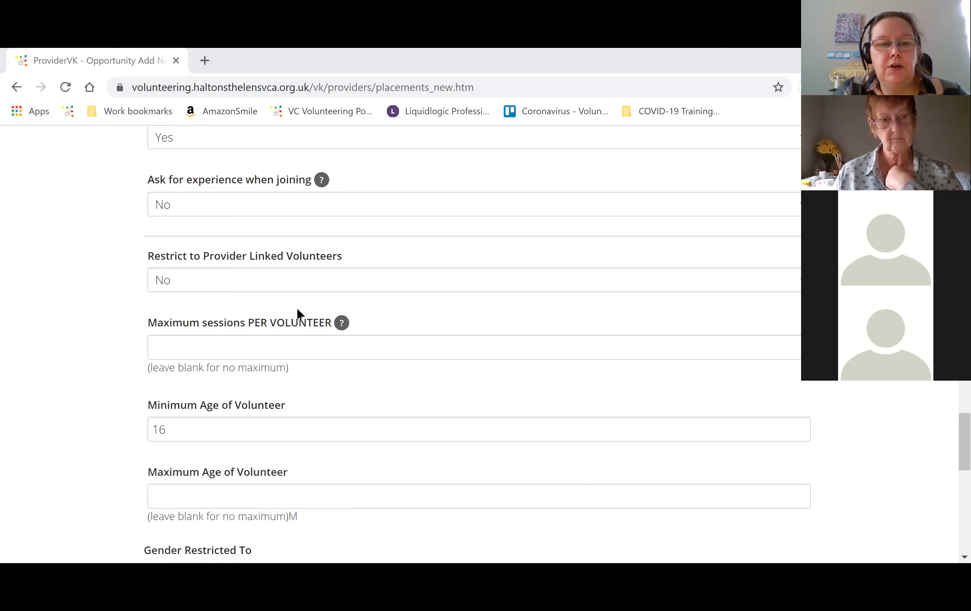
pyautogui.click(341, 323)
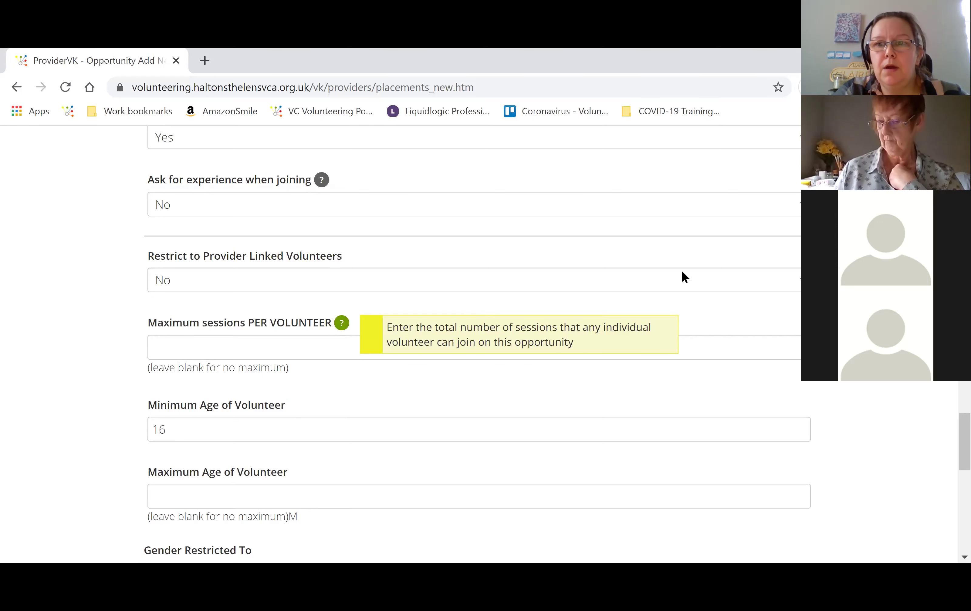
pyautogui.click(359, 346)
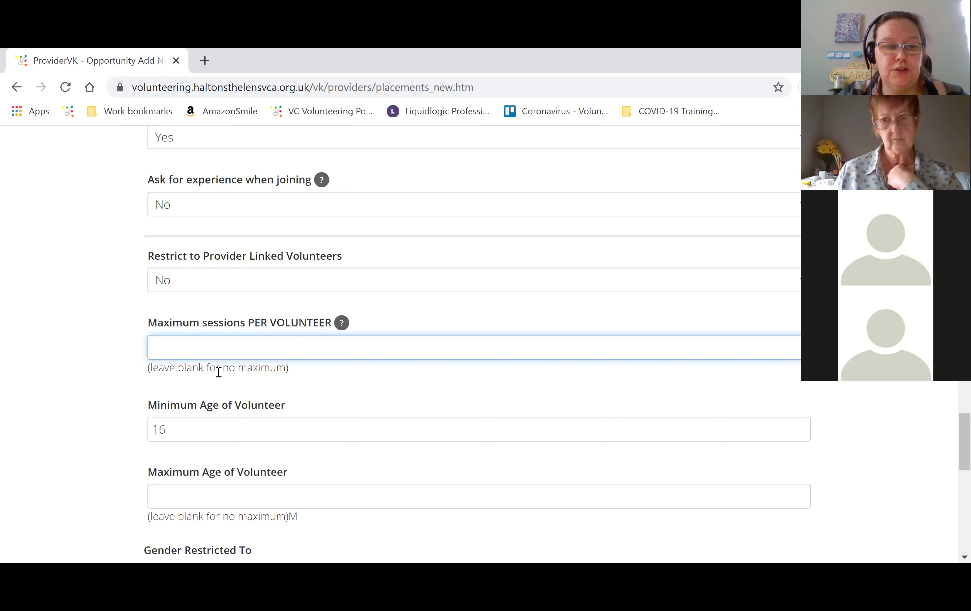
# - Set the Maximum Age of Volunteer to -2
pyautogui.scroll(-3, 283, 279)
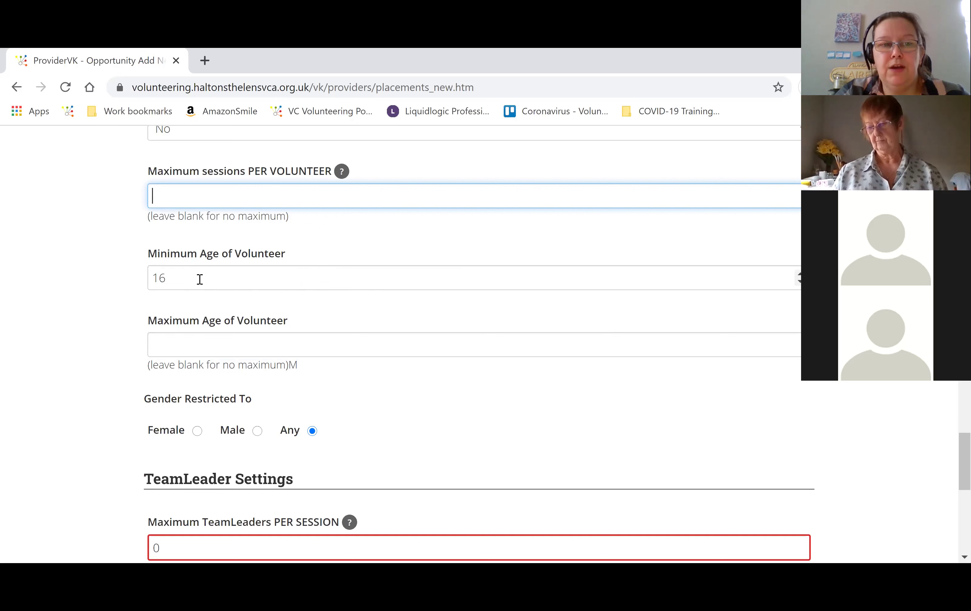
pyautogui.click(180, 342)
pyautogui.write('-1')
pyautogui.press('Down')
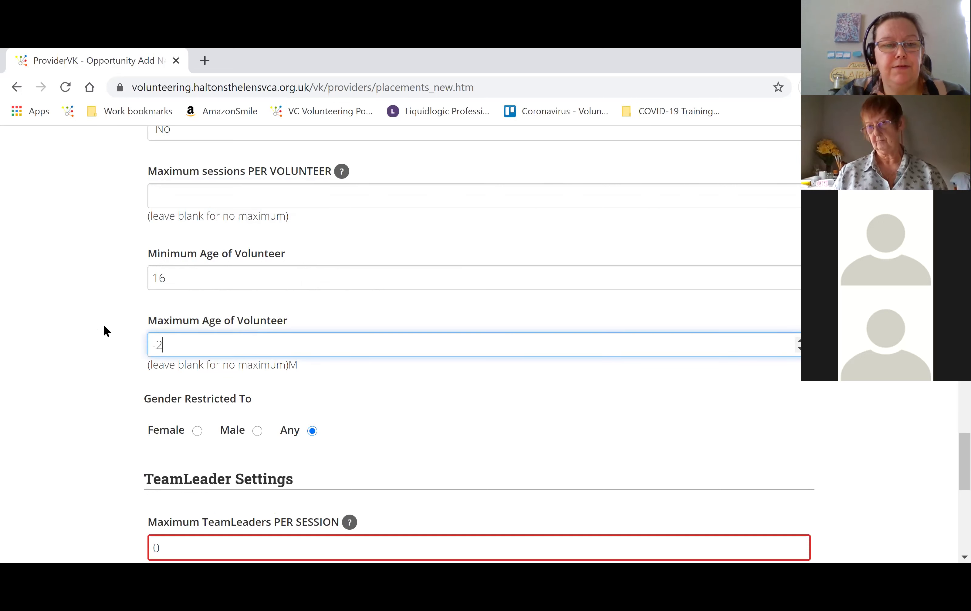
pyautogui.click(102, 362)
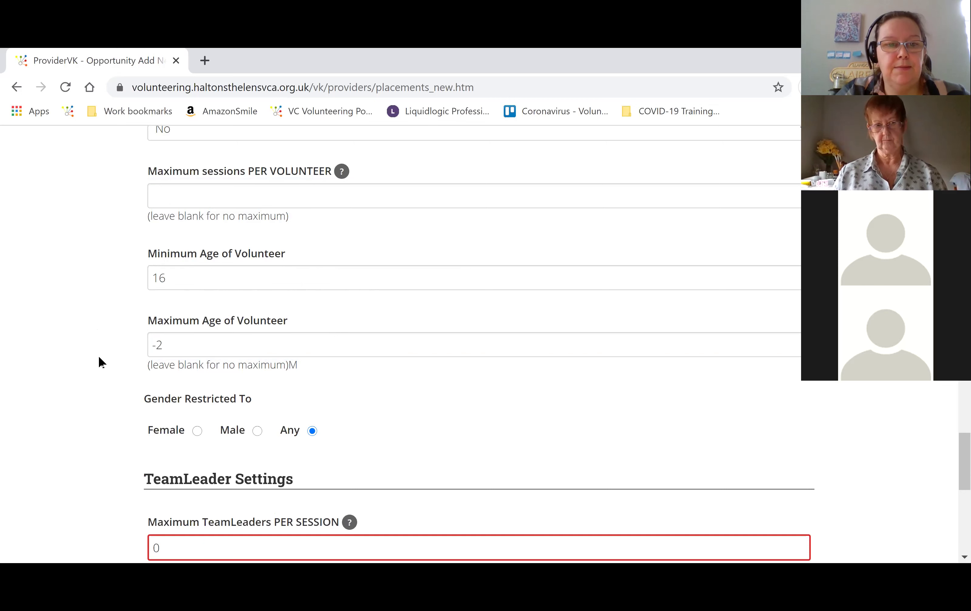
pyautogui.scroll(-2, 338, 260)
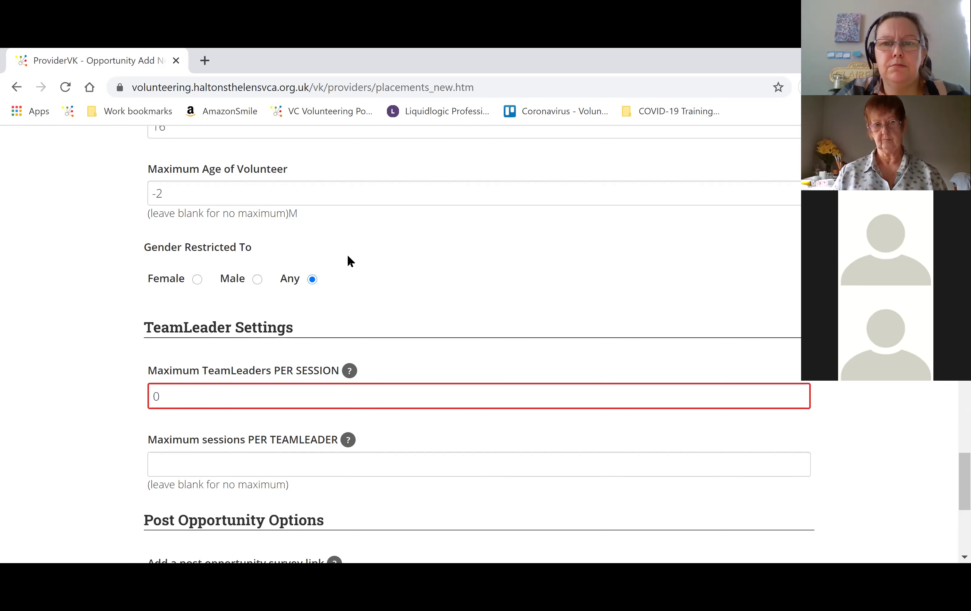
pyautogui.scroll(-1, 491, 258)
pyautogui.scroll(2, 376, 280)
pyautogui.scroll(-1, 364, 279)
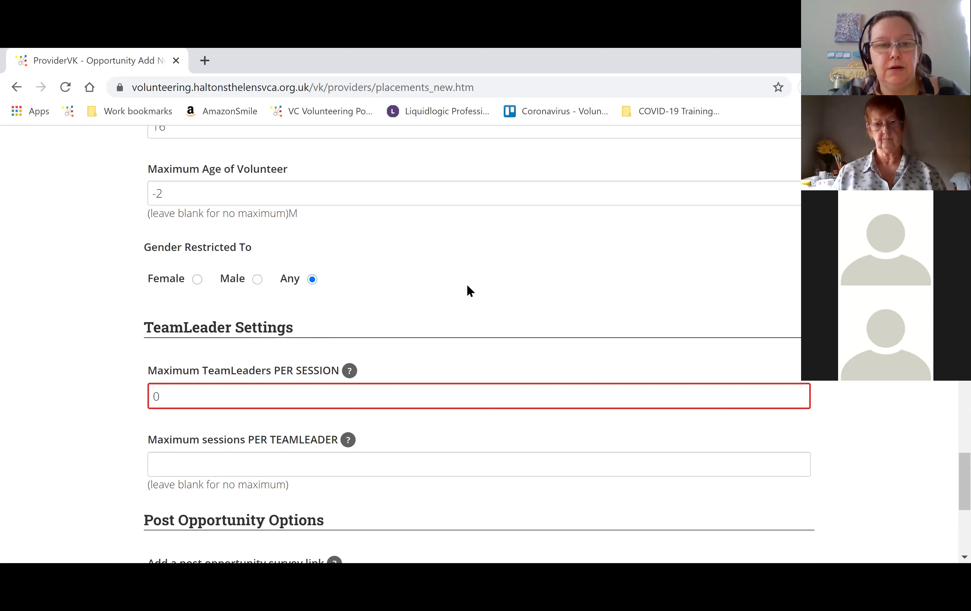
# - Read the help note on adding a post opportunity survey link, keep that option at No, and look over the TeamLeader settings
pyautogui.scroll(-3, 468, 291)
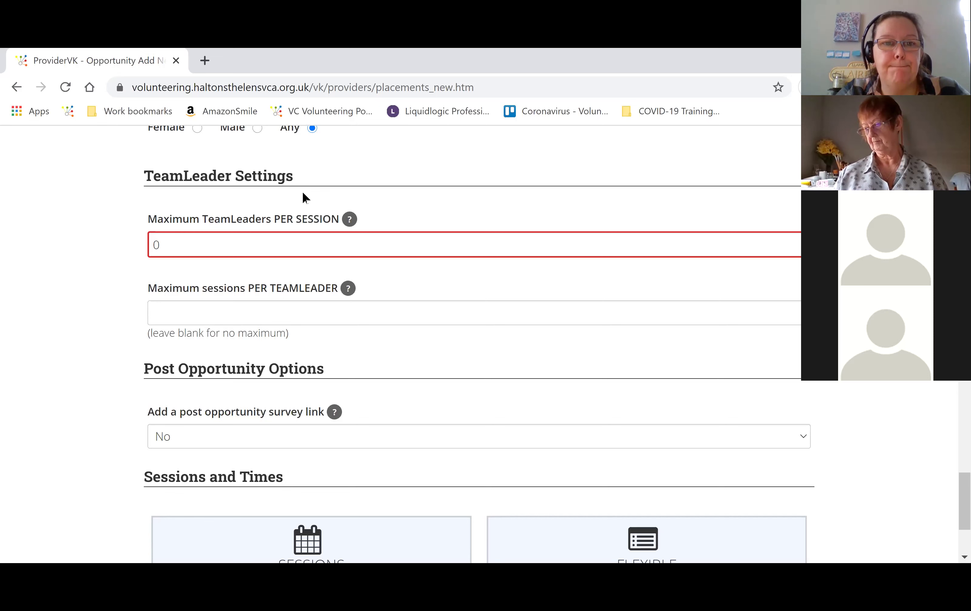
pyautogui.scroll(-3, 424, 277)
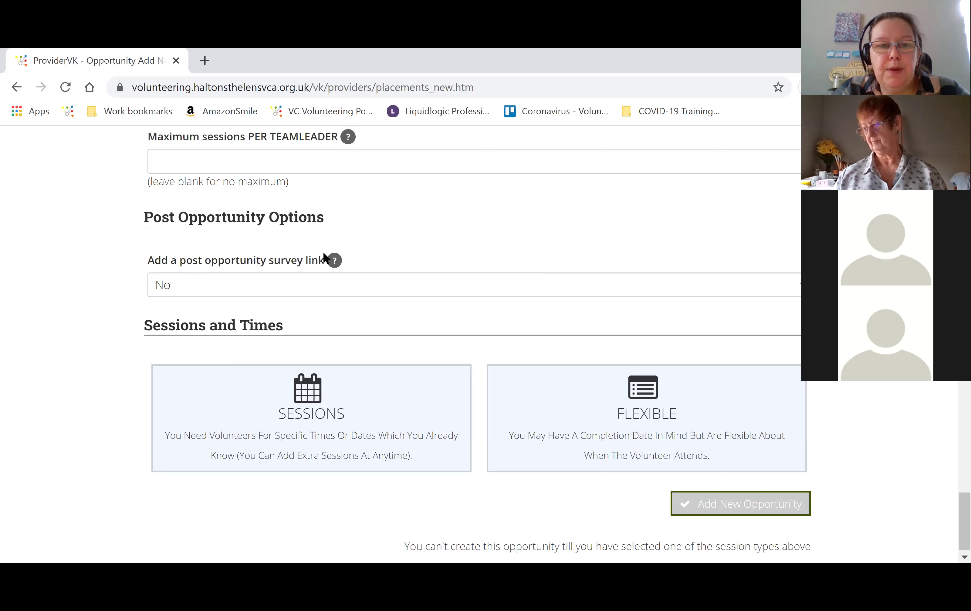
pyautogui.click(334, 261)
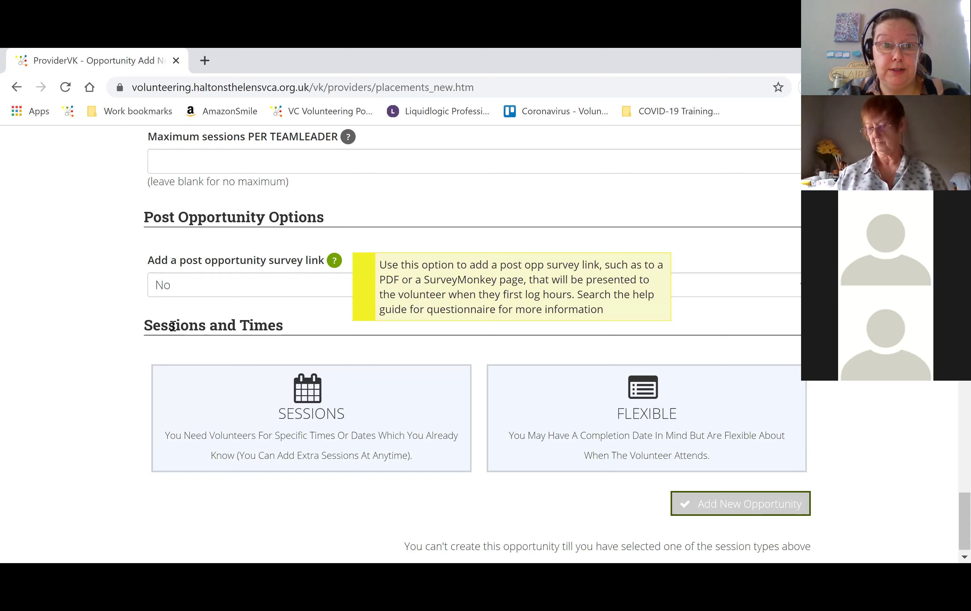
pyautogui.scroll(-1, 114, 279)
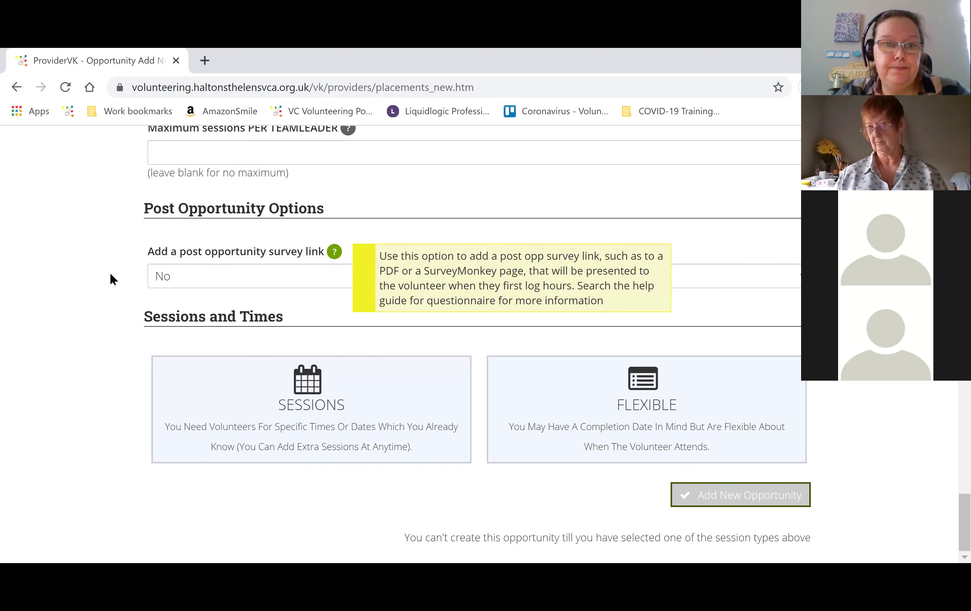
pyautogui.click(227, 278)
pyautogui.click(158, 283)
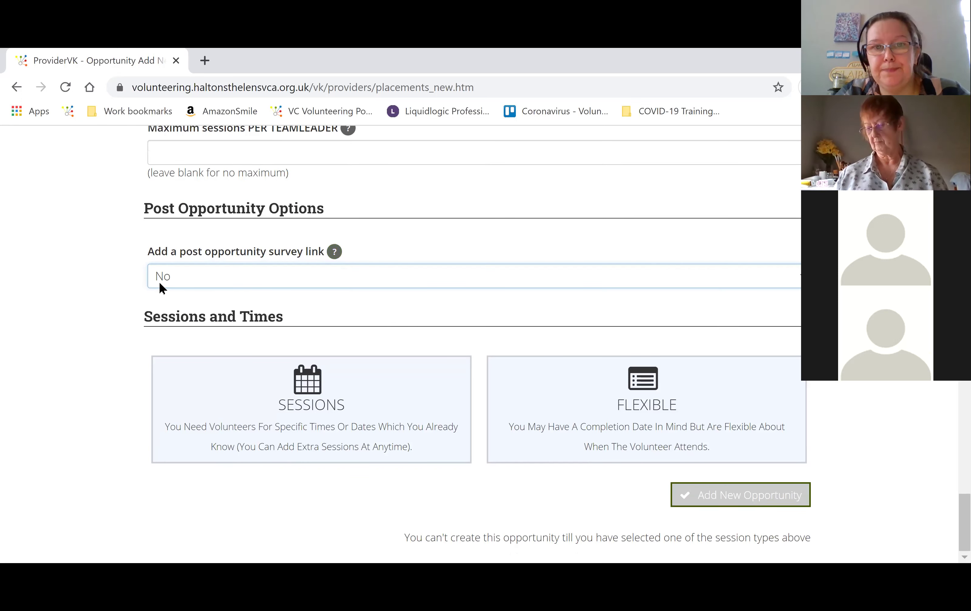
pyautogui.scroll(5, 724, 503)
pyautogui.scroll(2, 724, 503)
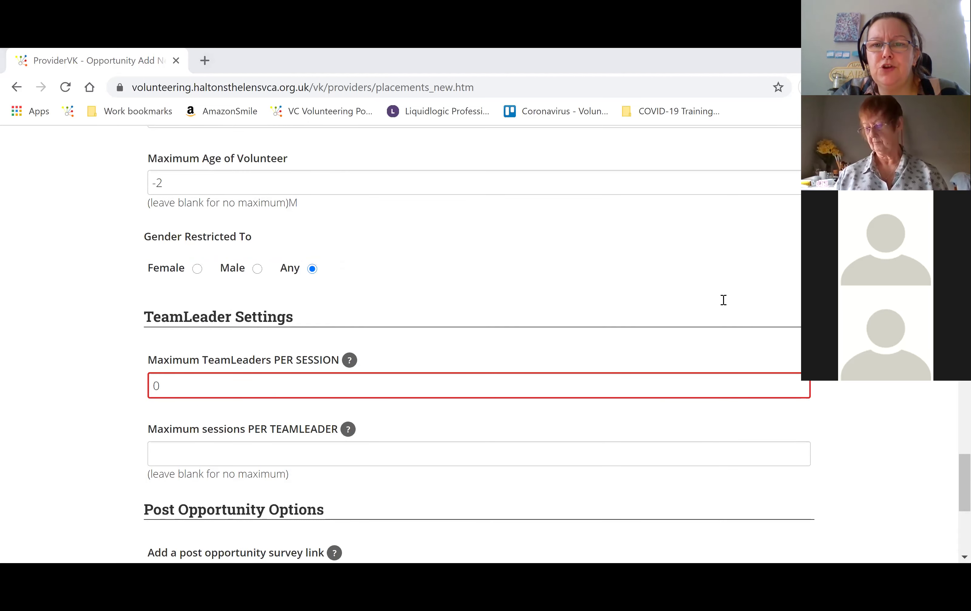
pyautogui.scroll(-3, 723, 300)
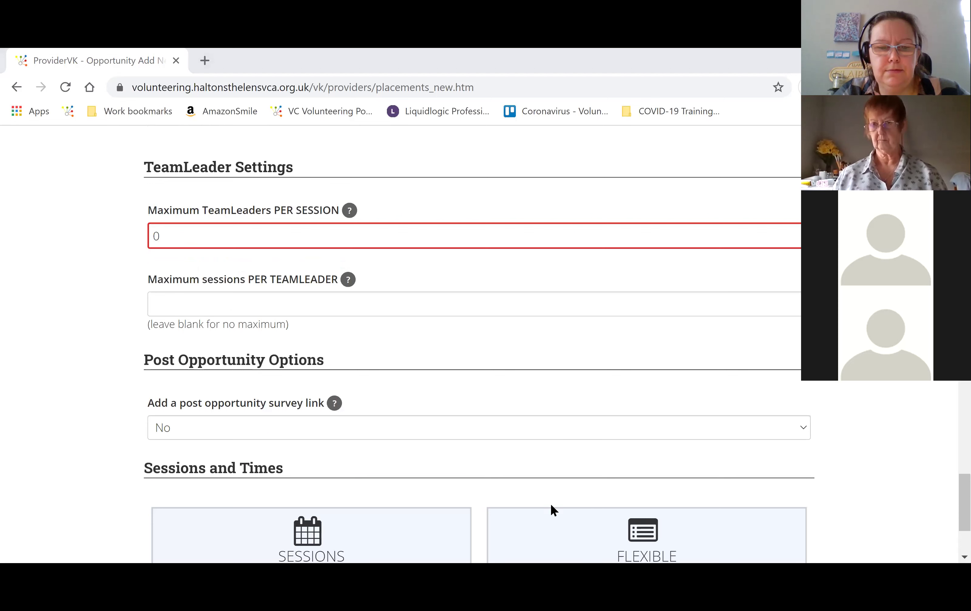
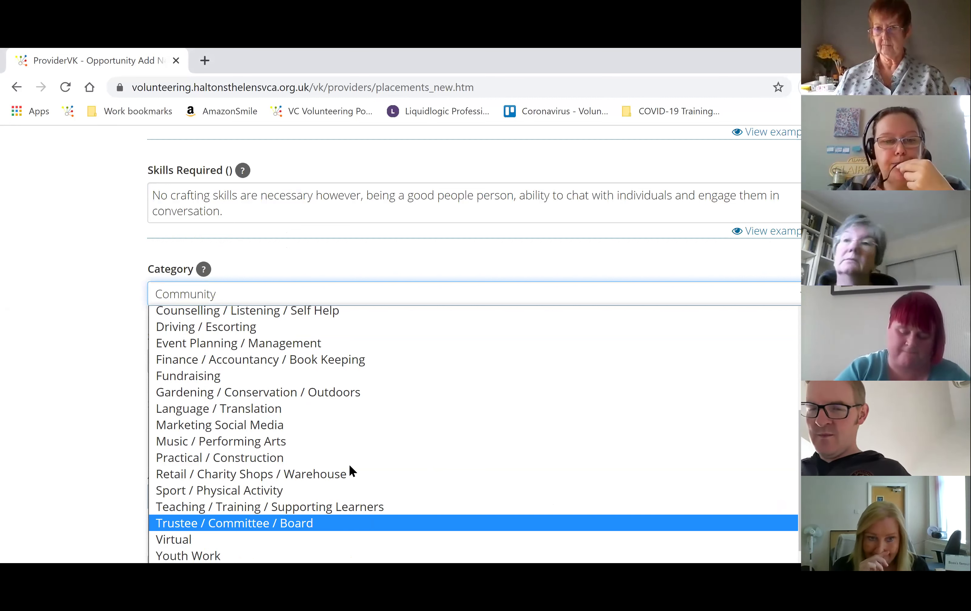
# - Look through the available Category options and review the form's key details, search tags and location sections
pyautogui.scroll(4, 356, 445)
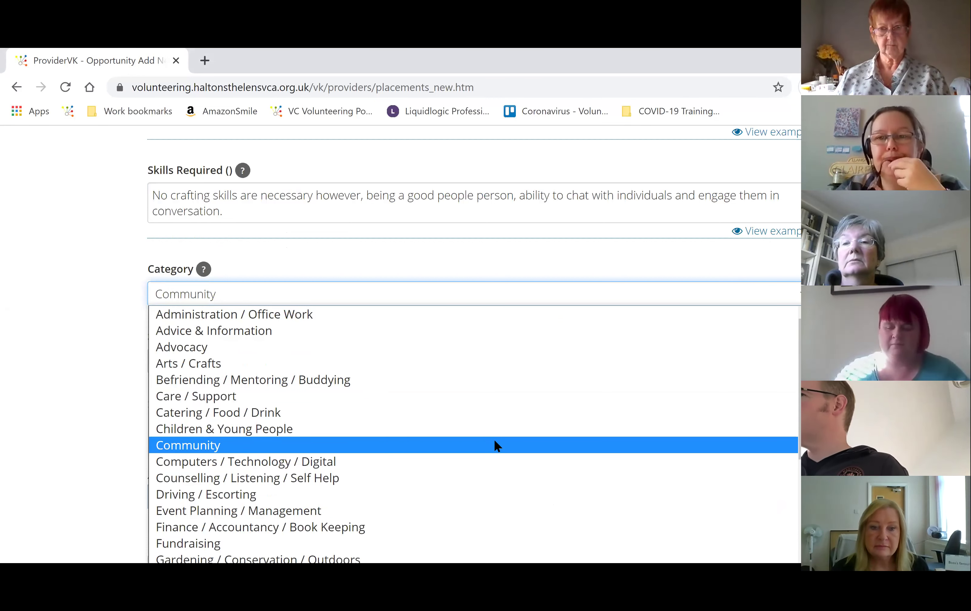
pyautogui.press('Home')
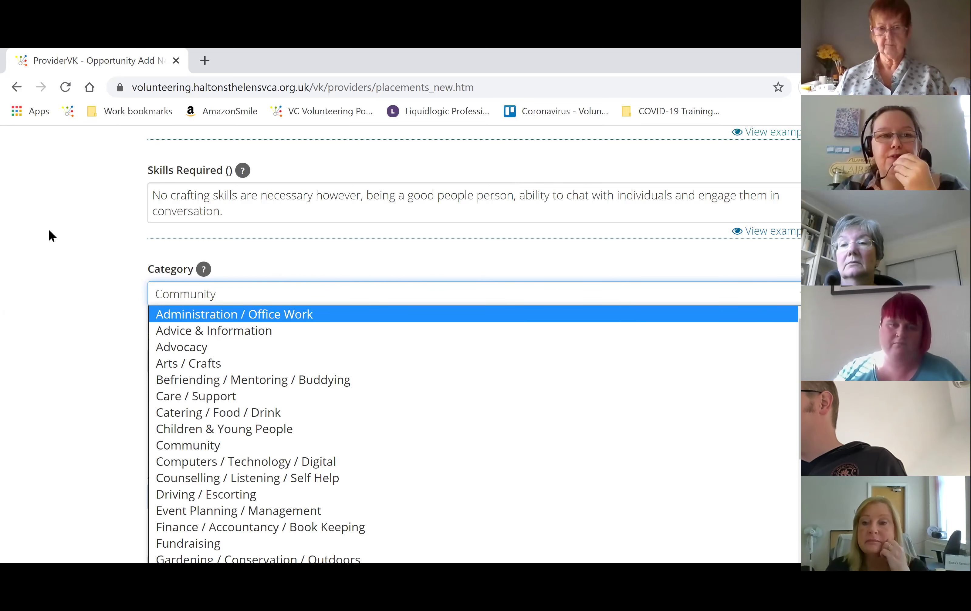
pyautogui.scroll(5, 66, 223)
pyautogui.scroll(-2, 106, 331)
pyautogui.scroll(-10, 90, 309)
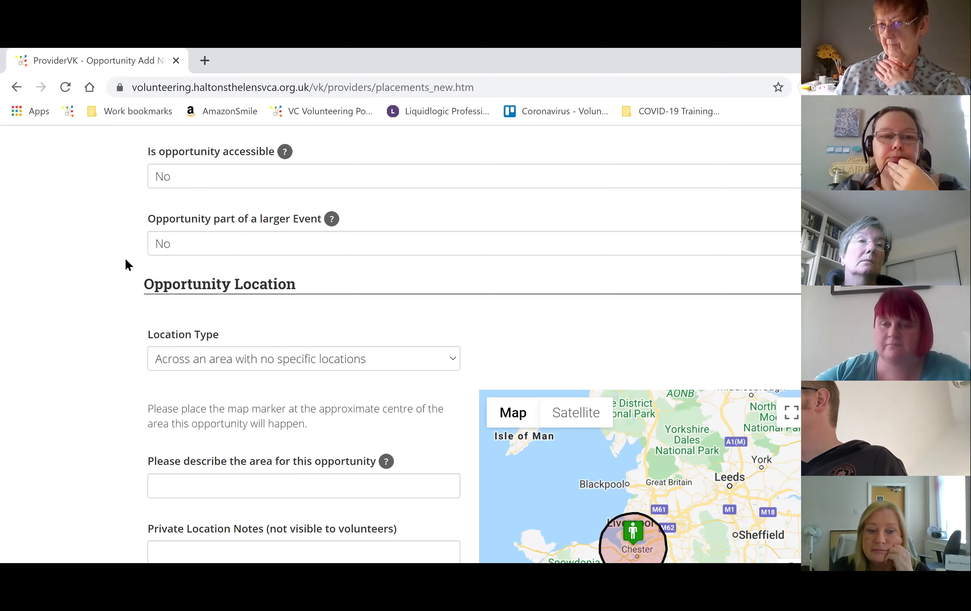
pyautogui.scroll(5, 125, 265)
pyautogui.scroll(10, 143, 269)
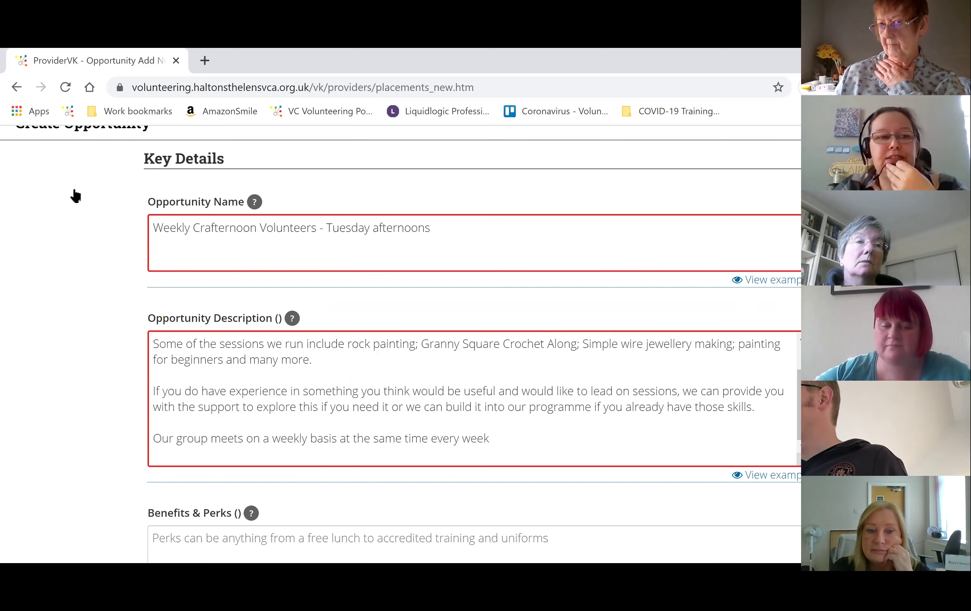
pyautogui.scroll(3, 74, 195)
pyautogui.click(67, 192)
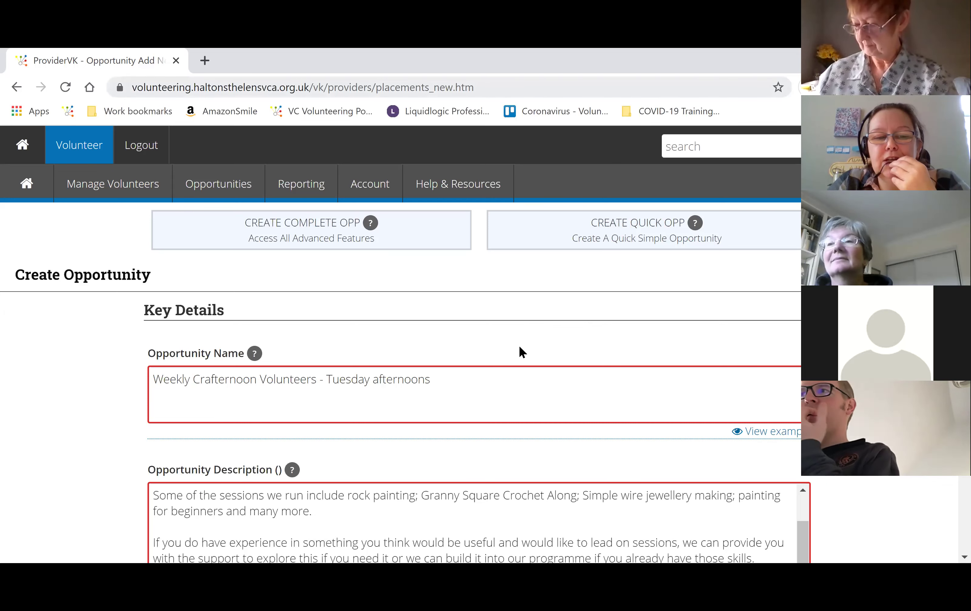
pyautogui.scroll(-2, 522, 351)
pyautogui.scroll(-10, 567, 370)
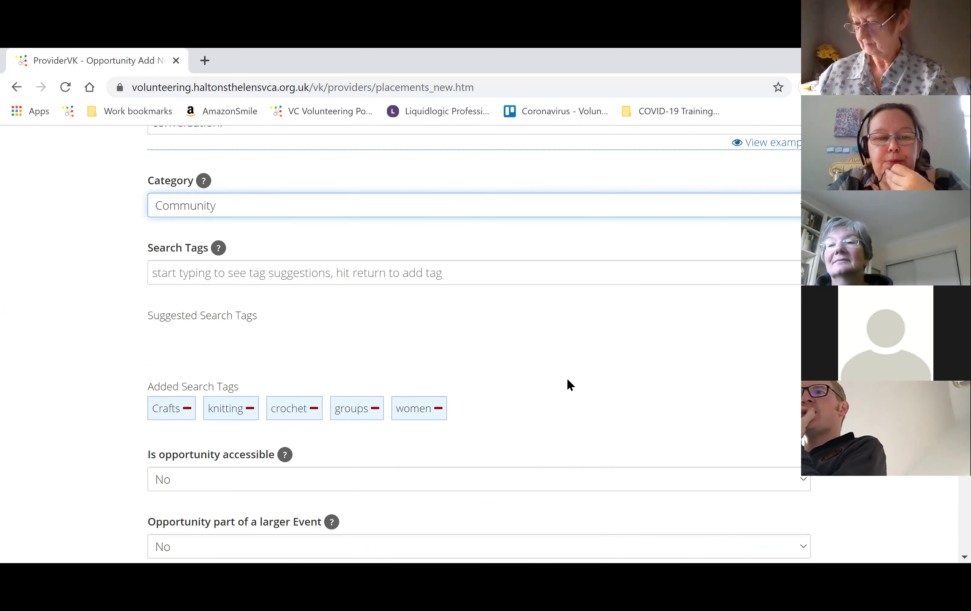
# - Choose Flexible as the session type for the opportunity under Sessions and Times
pyautogui.scroll(-15, 425, 427)
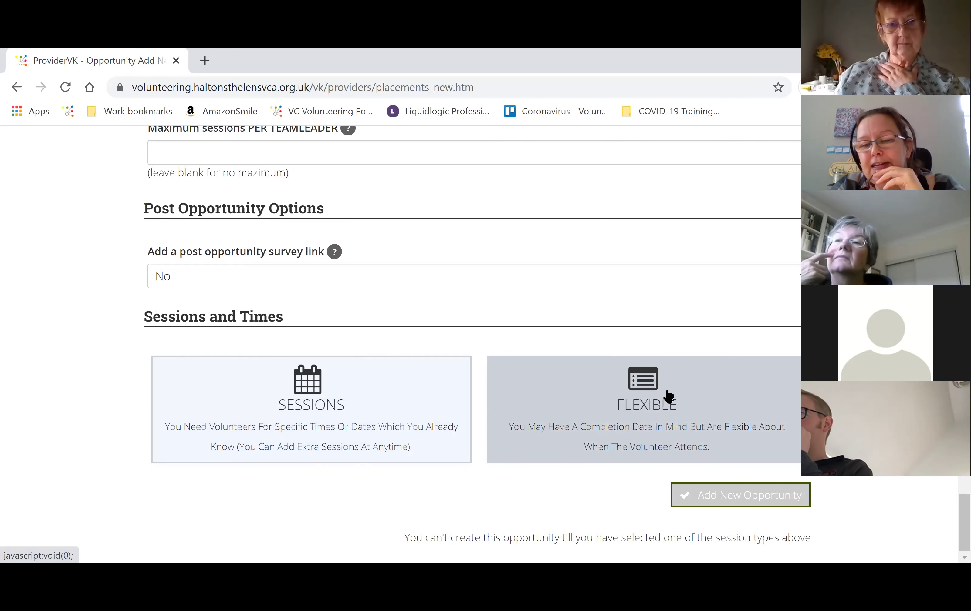
pyautogui.click(675, 400)
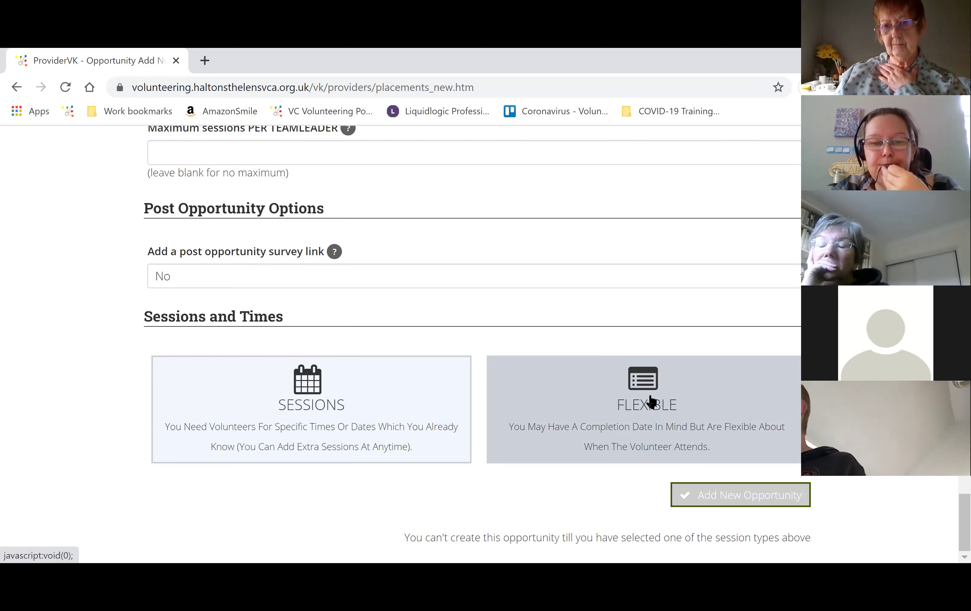
pyautogui.click(647, 406)
pyautogui.scroll(-1, 404, 449)
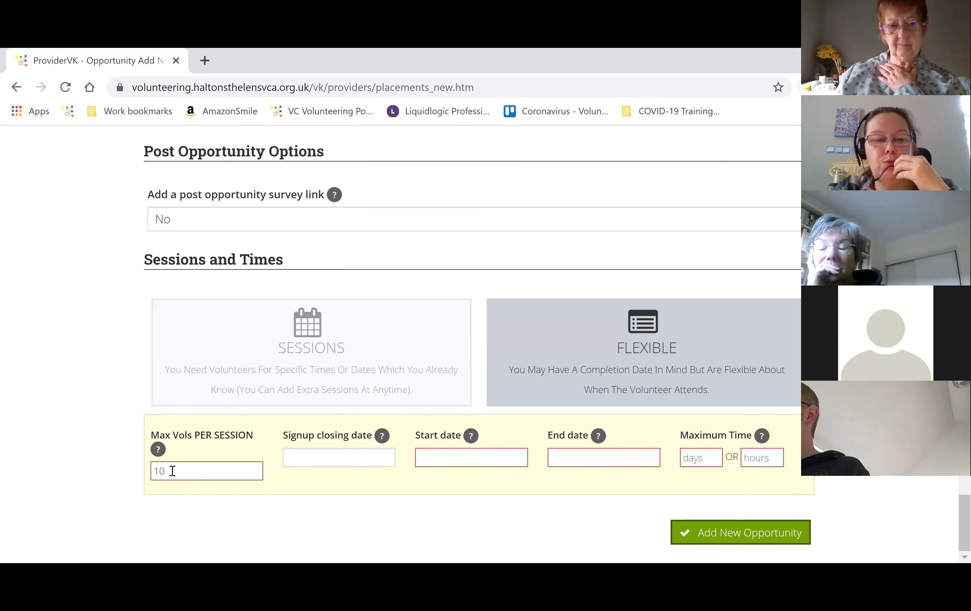
# - Try a maximum of 2 volunteers per session and restore the value to 10
pyautogui.doubleClick(151, 472)
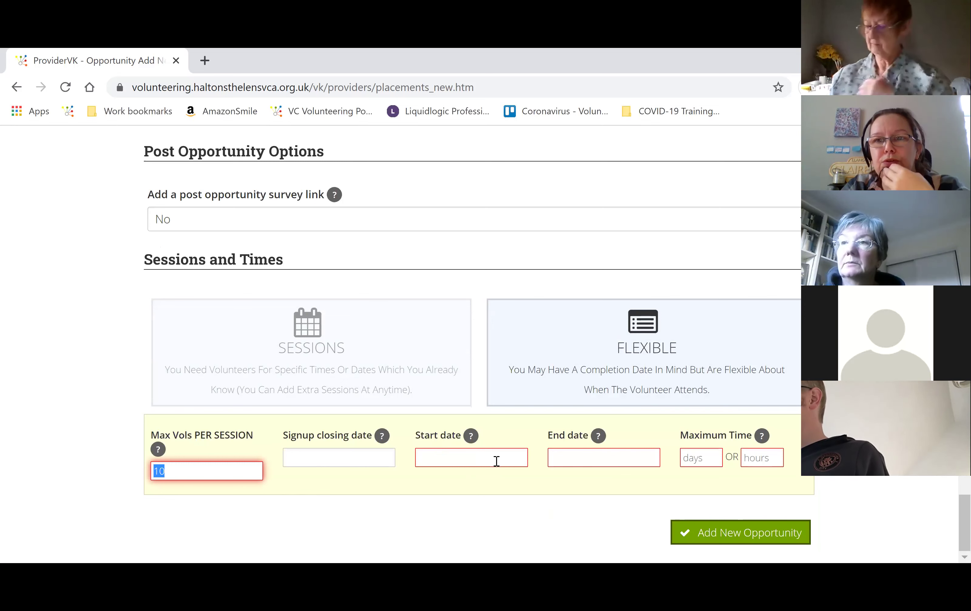
pyautogui.write('2')
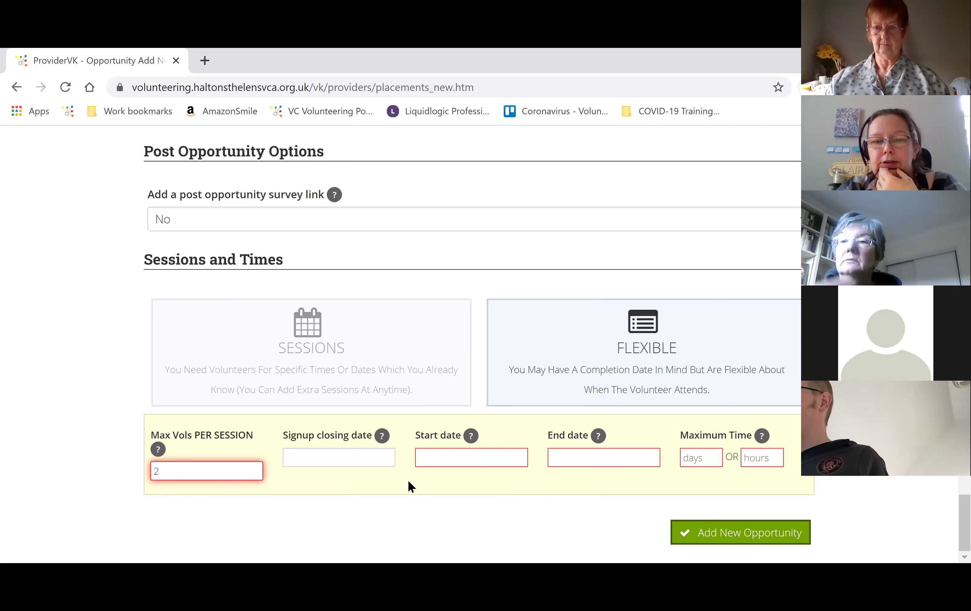
pyautogui.hotkey('ctrl', 'a')
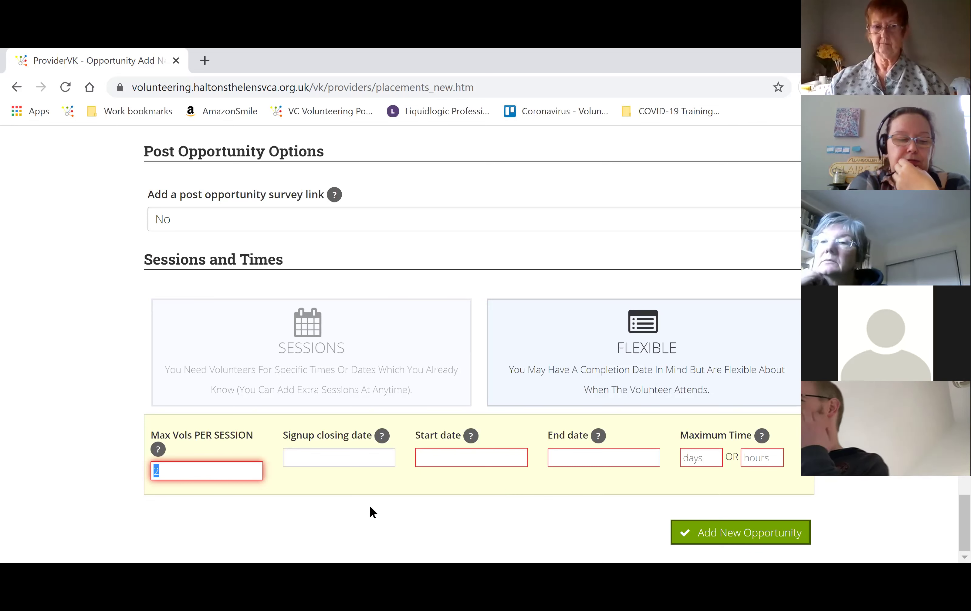
pyautogui.write('10')
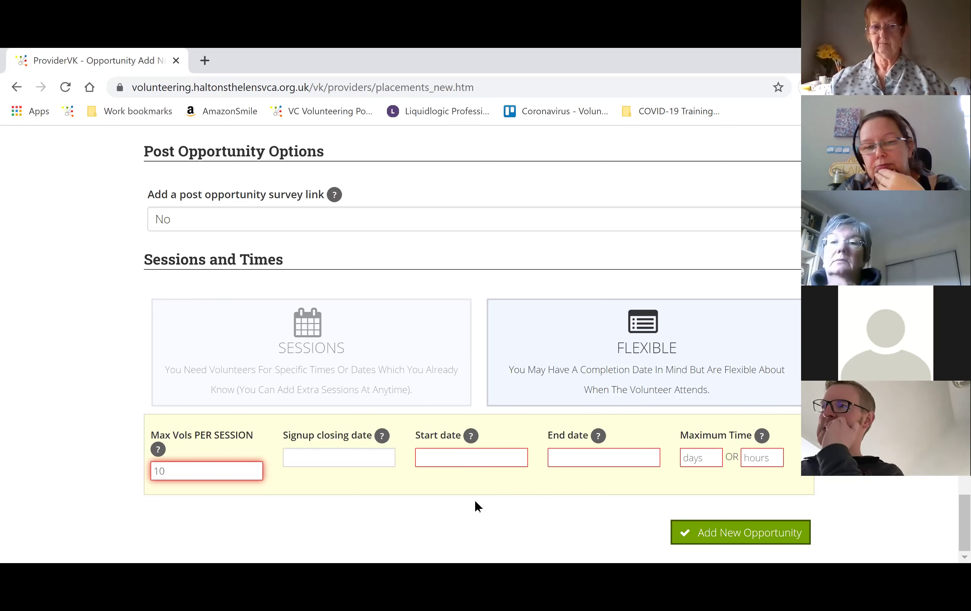
# - Read the help note on the maximum volunteers per session and dismiss it
pyautogui.click(158, 451)
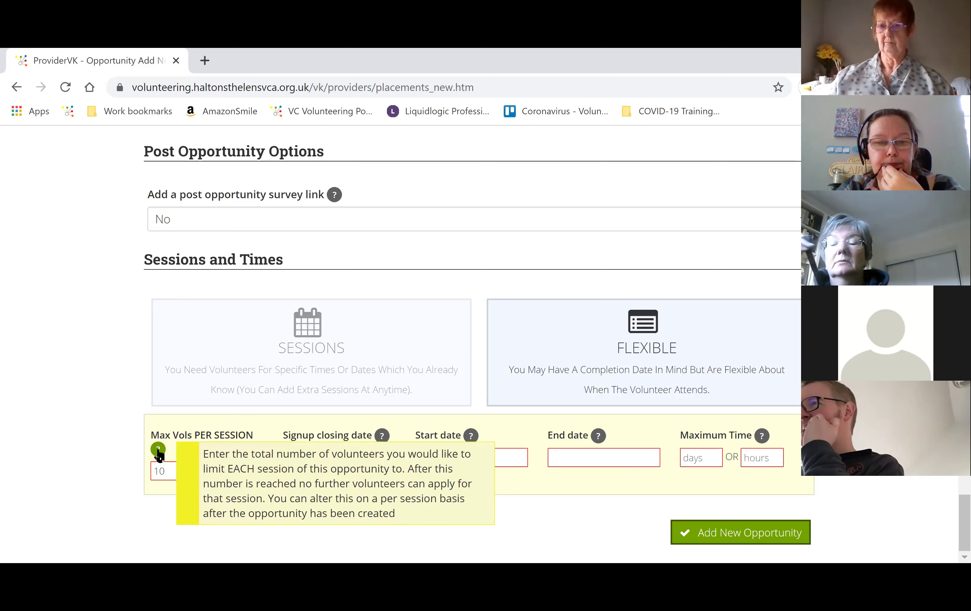
pyautogui.click(158, 451)
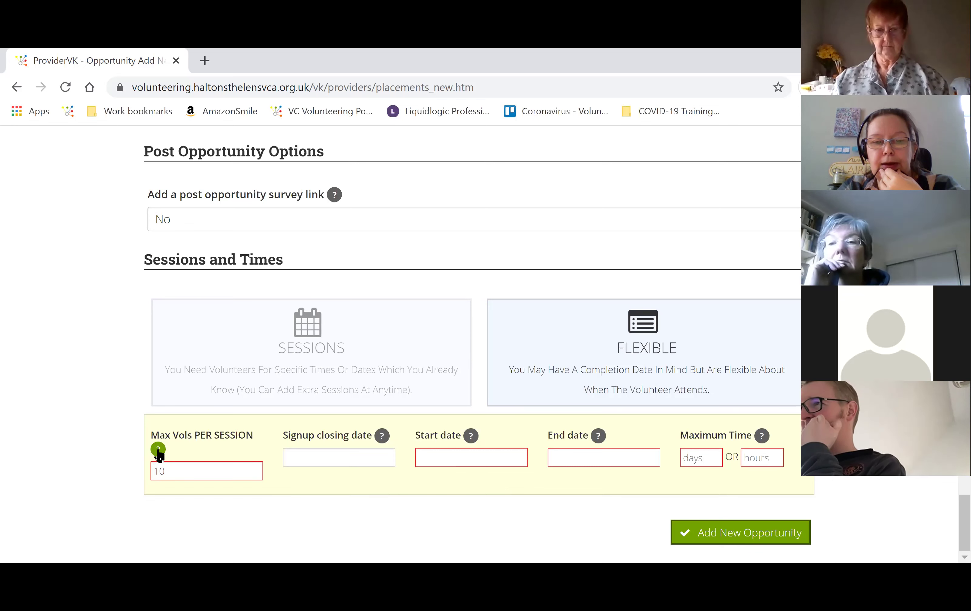
pyautogui.click(158, 452)
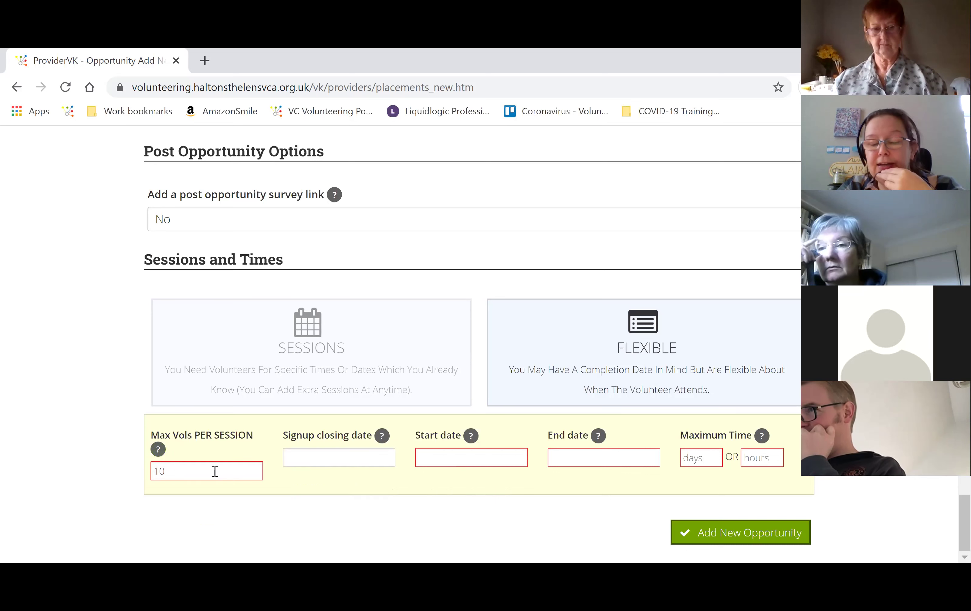
pyautogui.click(261, 479)
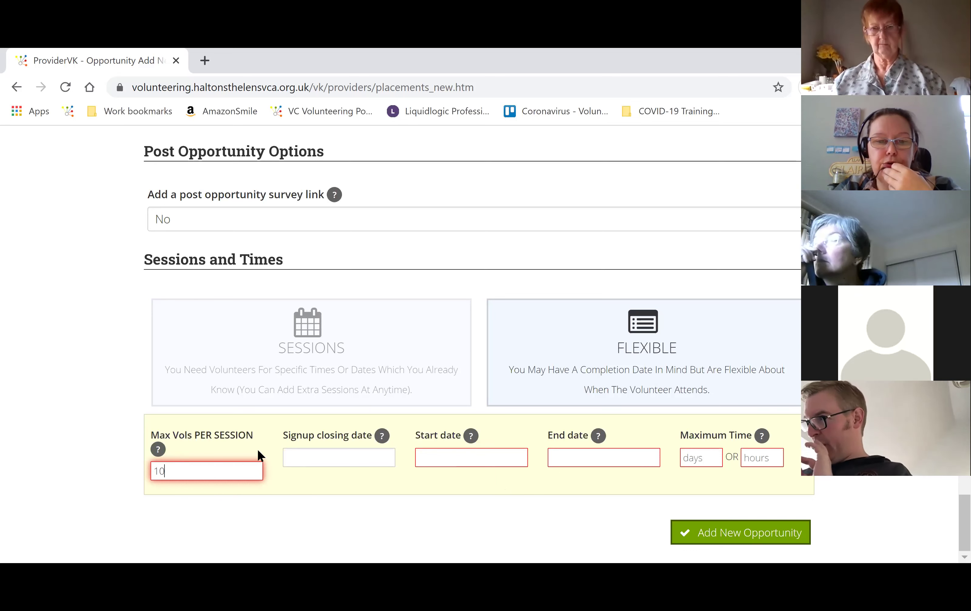
# - Read the help note on the signup closing date and set that date to 20/11/2020
pyautogui.click(381, 438)
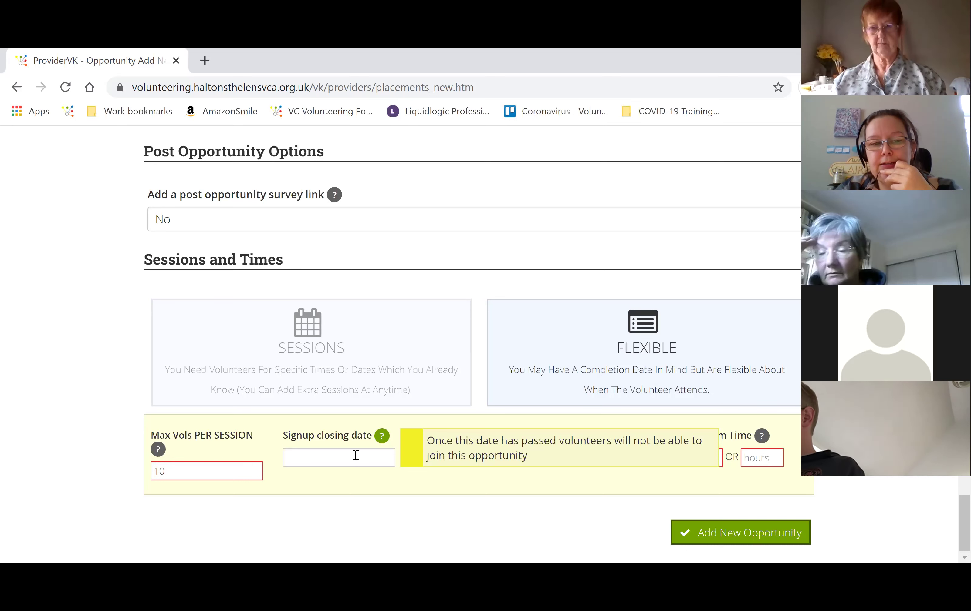
pyautogui.click(337, 456)
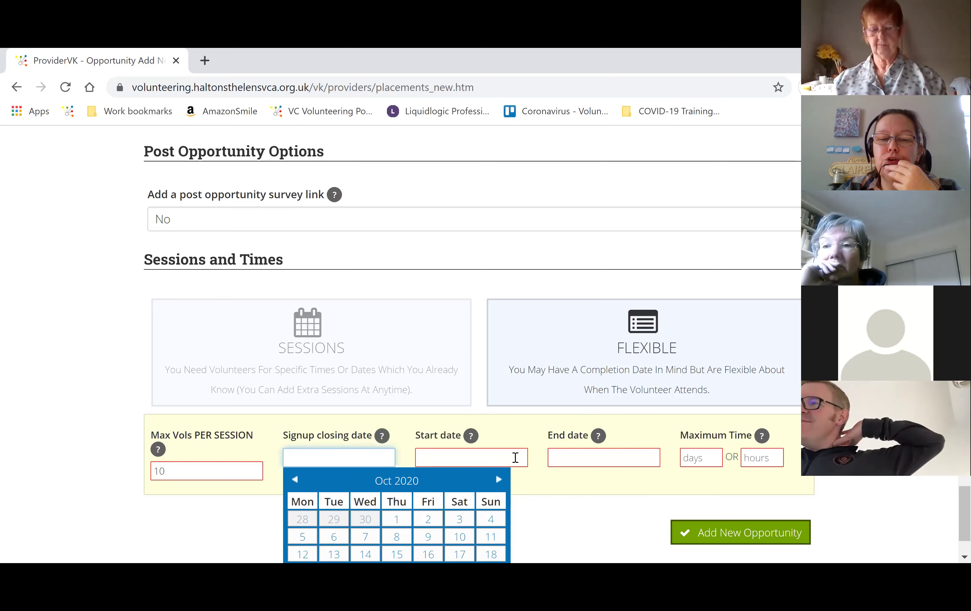
pyautogui.press('Tab')
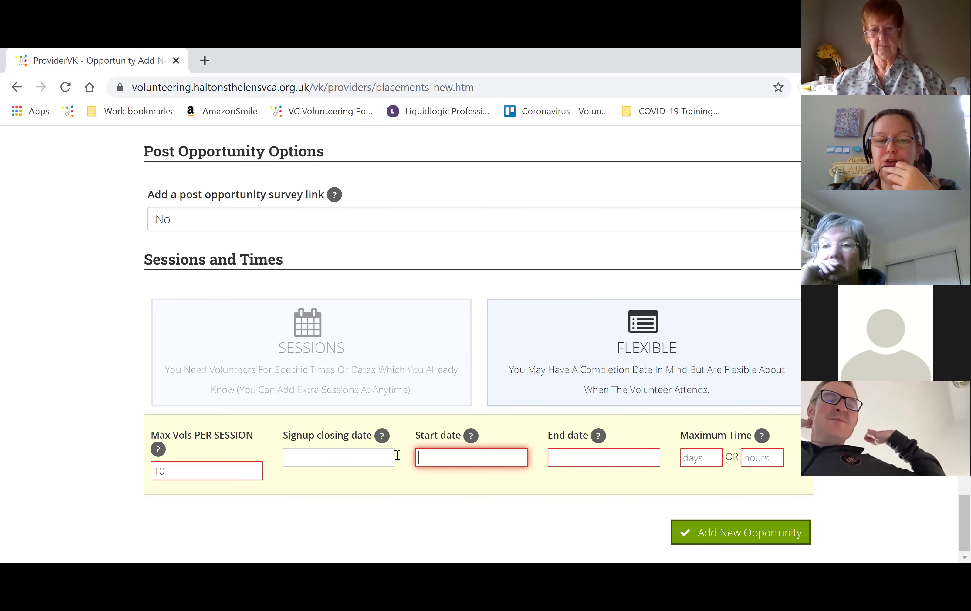
pyautogui.press('Escape')
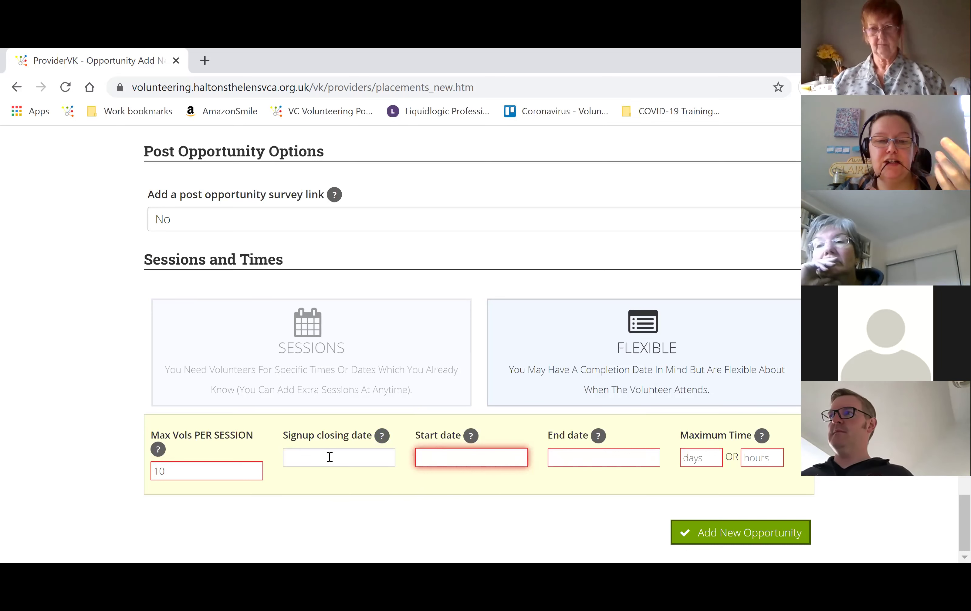
pyautogui.hotkey('shift', 'Tab')
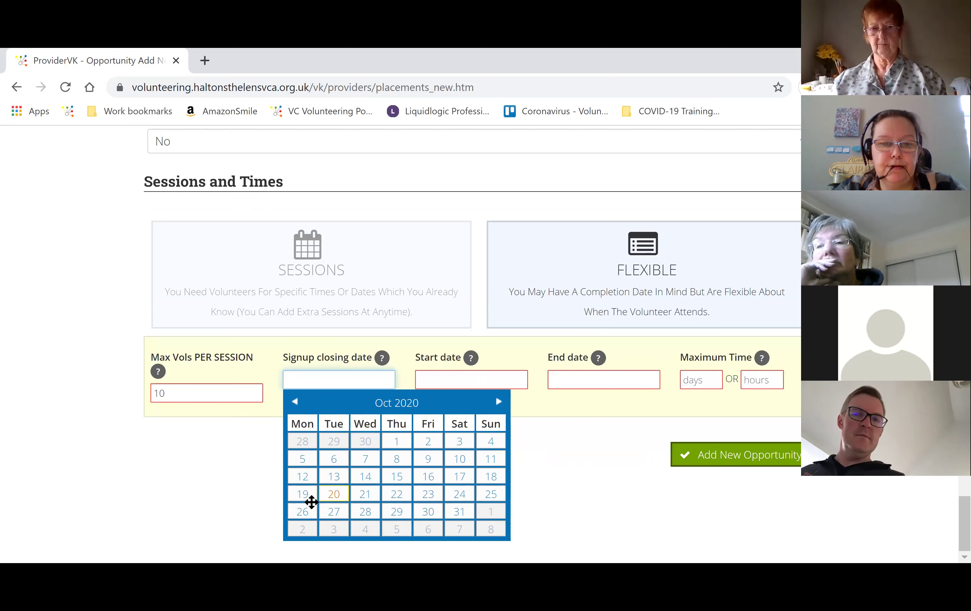
pyautogui.click(498, 402)
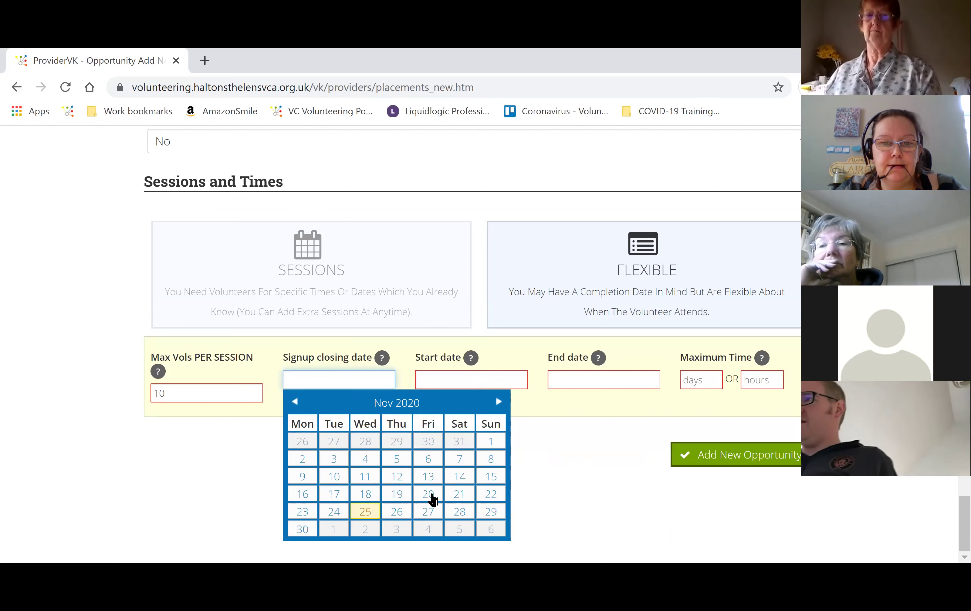
pyautogui.click(435, 502)
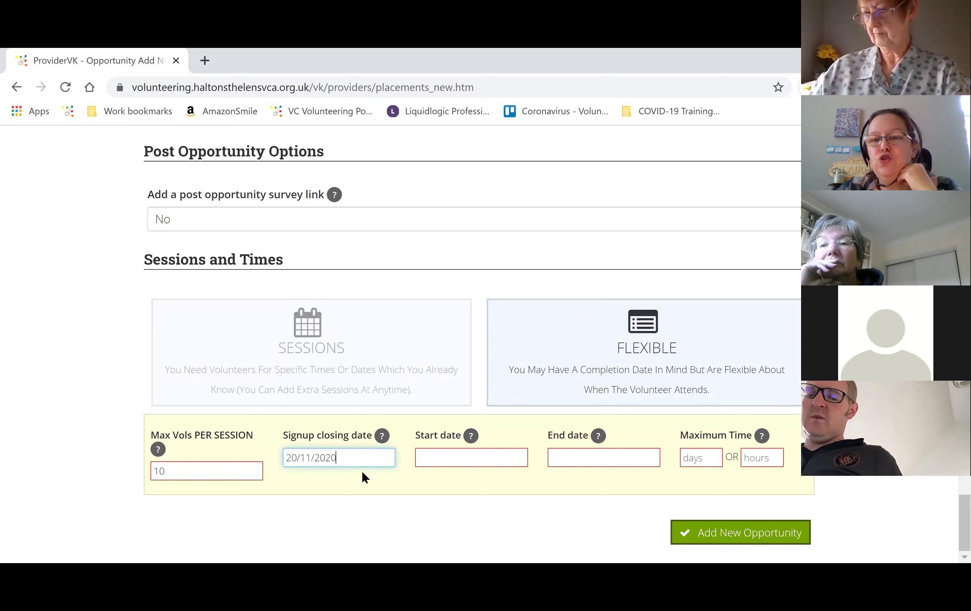
# - Read the help note on the start date and set that date to 26/10/2020
pyautogui.click(470, 439)
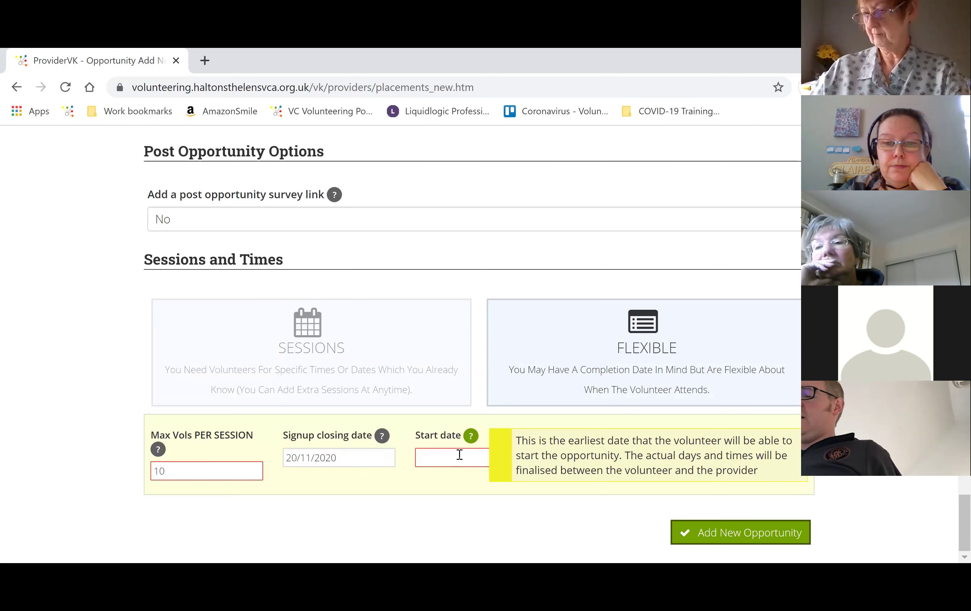
pyautogui.click(459, 455)
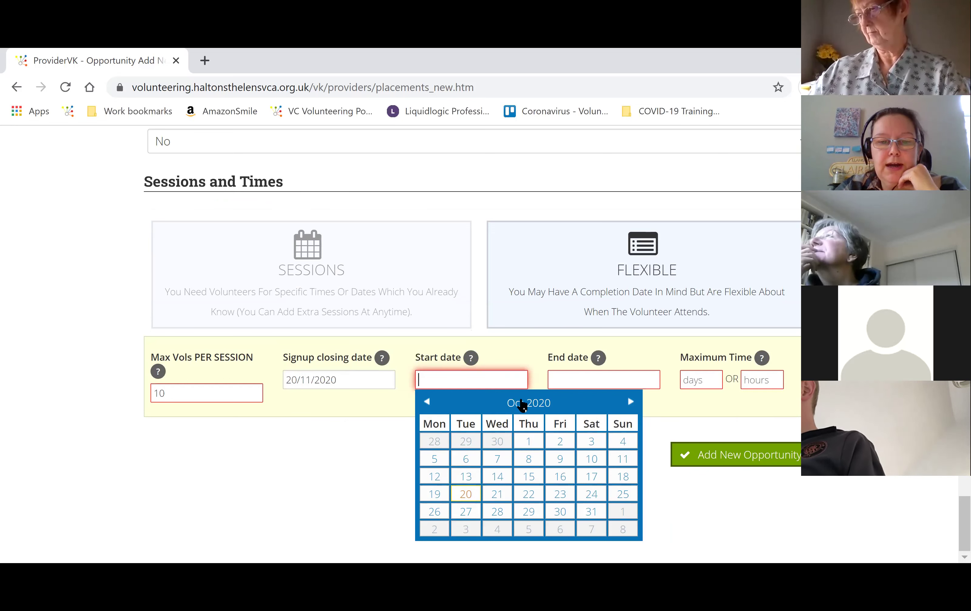
pyautogui.click(434, 513)
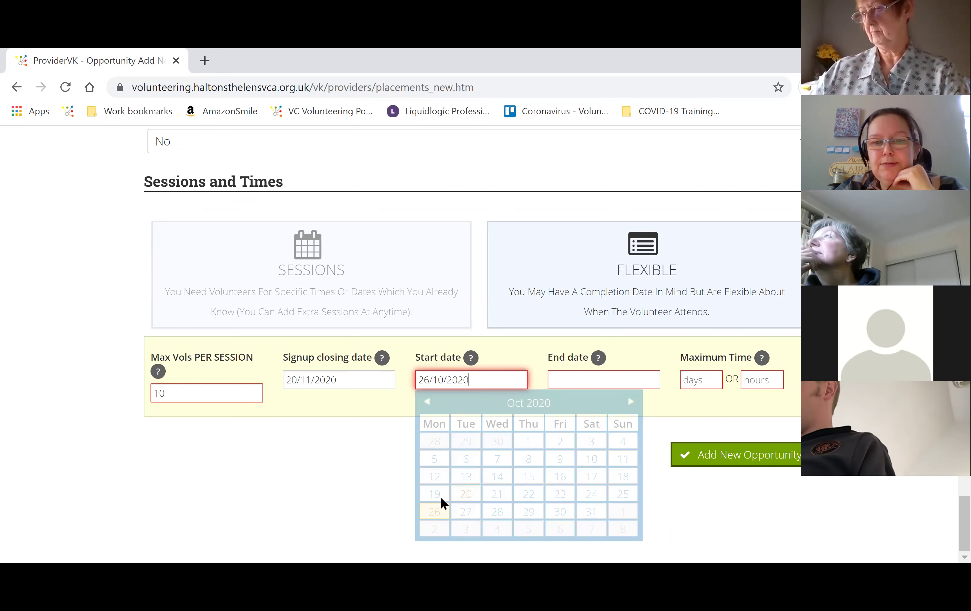
# - Read the help note on the end date and set that date to 20/04/2021
pyautogui.moveTo(599, 439)
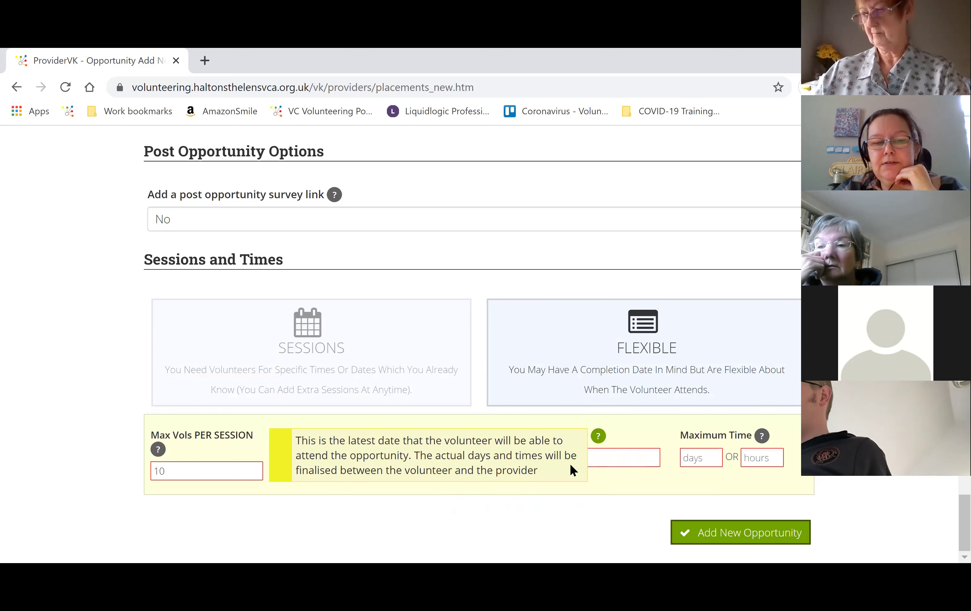
pyautogui.click(555, 439)
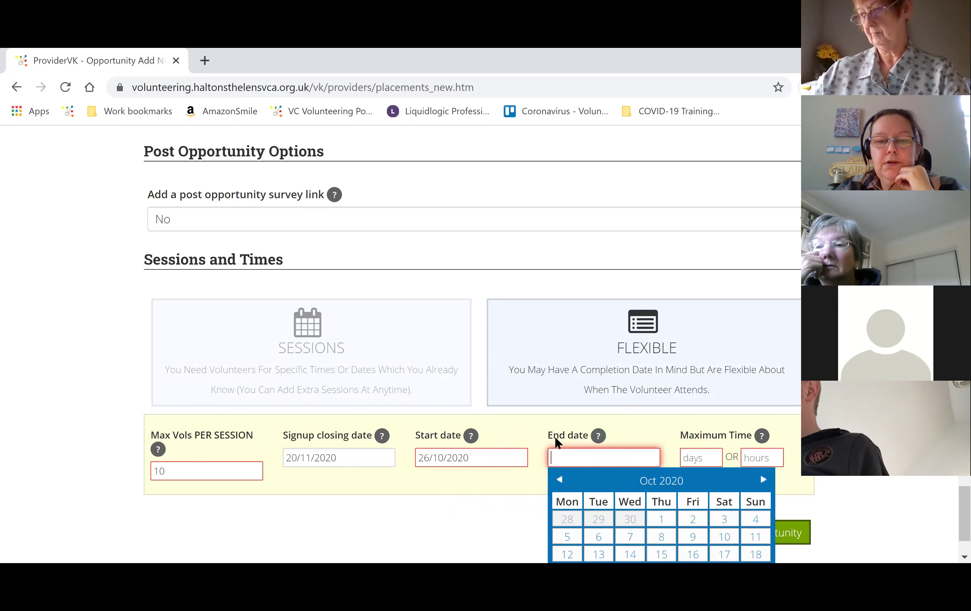
pyautogui.scroll(-2, 407, 424)
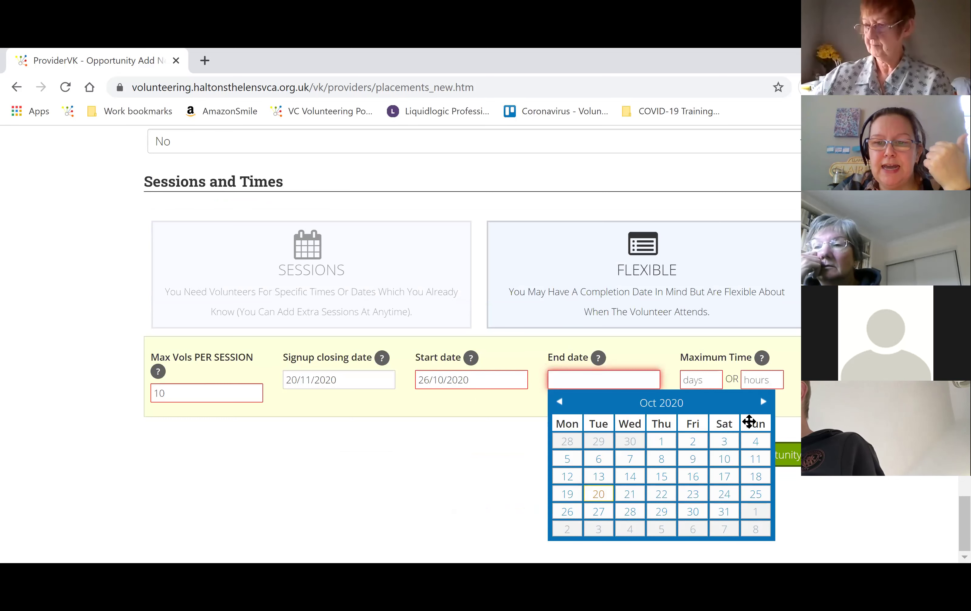
pyautogui.click(763, 402)
pyautogui.click(762, 402)
pyautogui.click(763, 402)
pyautogui.click(763, 402)
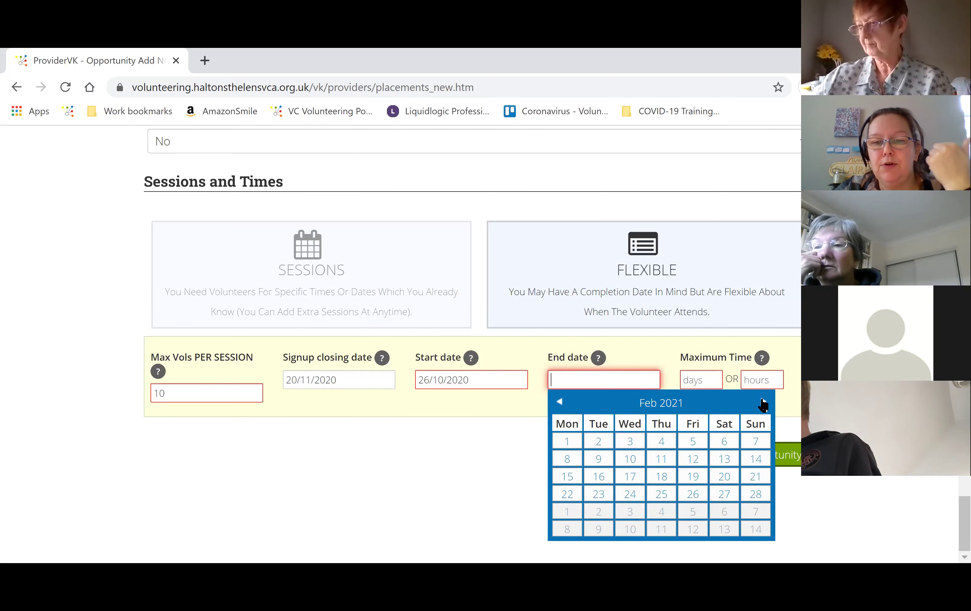
pyautogui.click(763, 402)
pyautogui.click(763, 402)
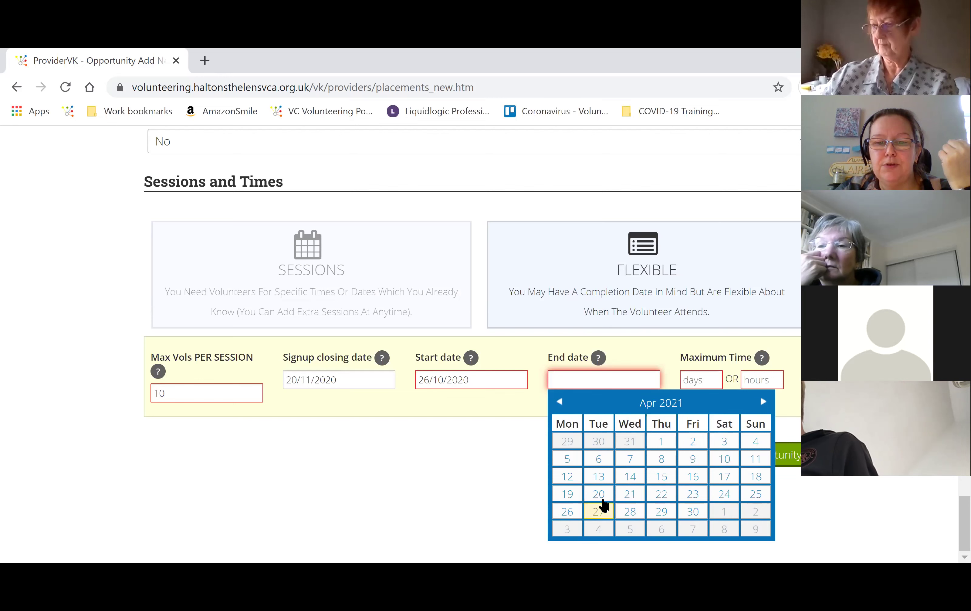
pyautogui.click(599, 495)
pyautogui.click(457, 490)
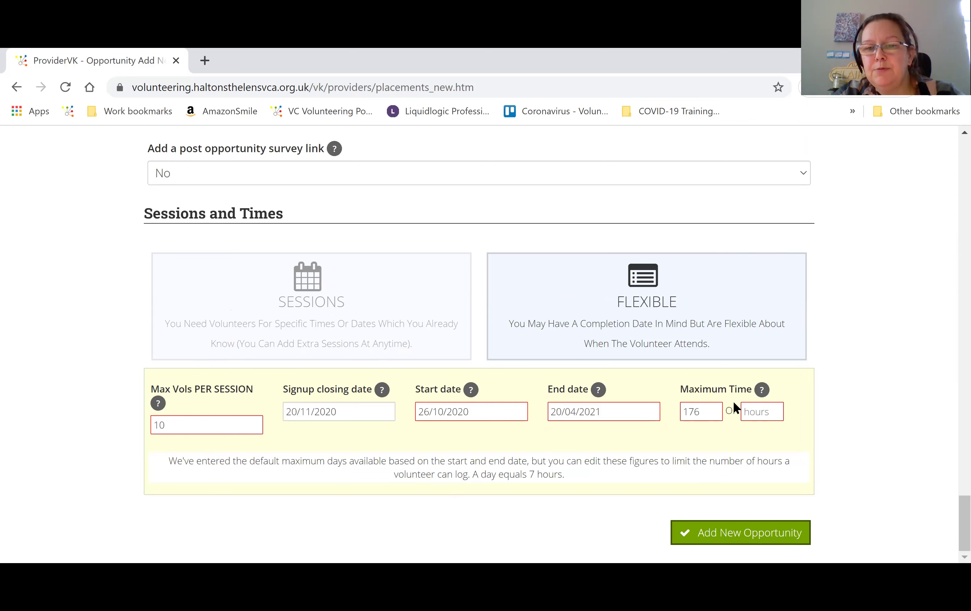
# - Read the help note on the maximum time, dismiss it and submit the new opportunity
pyautogui.click(760, 391)
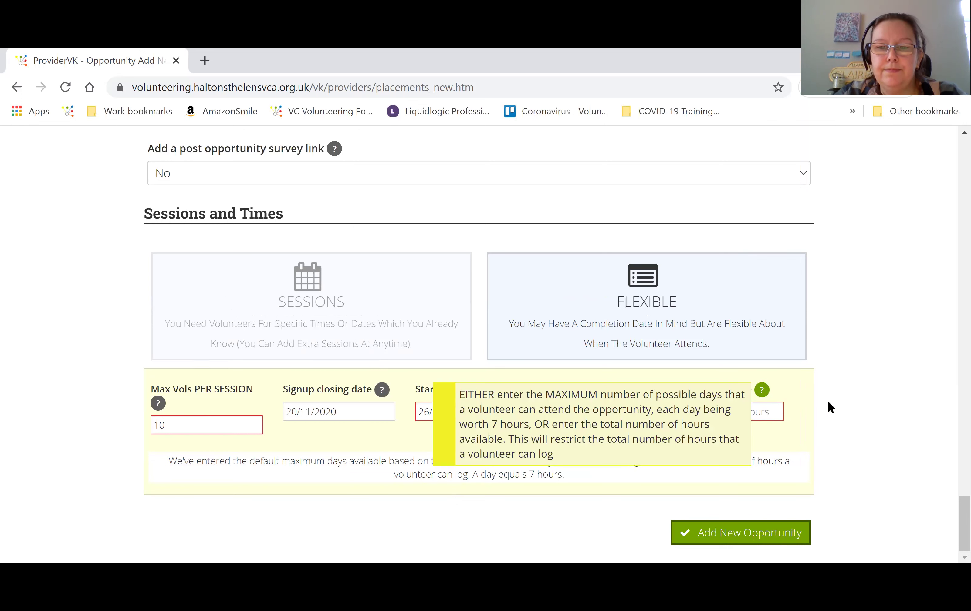
pyautogui.click(828, 400)
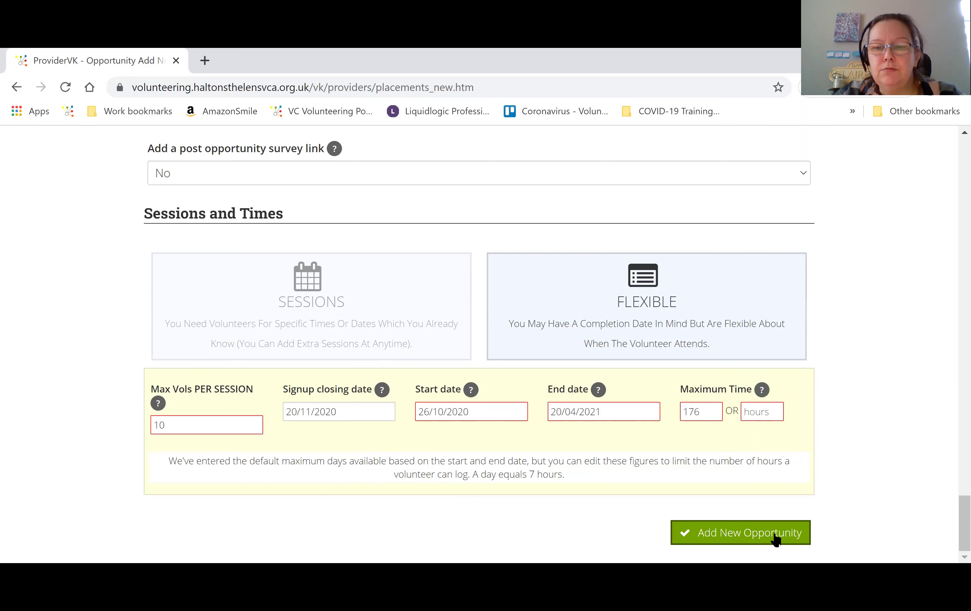
pyautogui.click(732, 541)
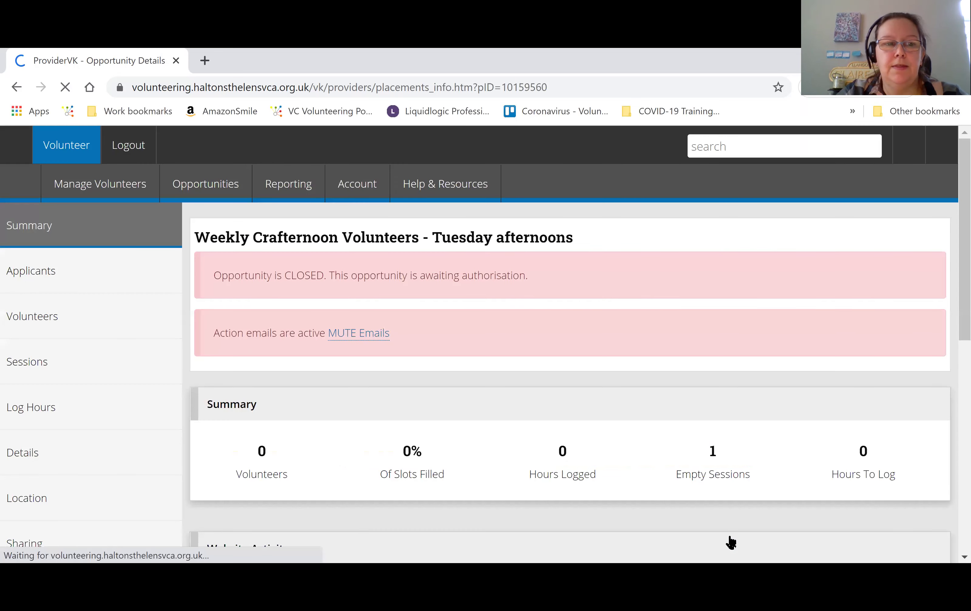
# - Review the status notices, summary figures and website activity of the newly added Crafternoon opportunity
pyautogui.click(106, 382)
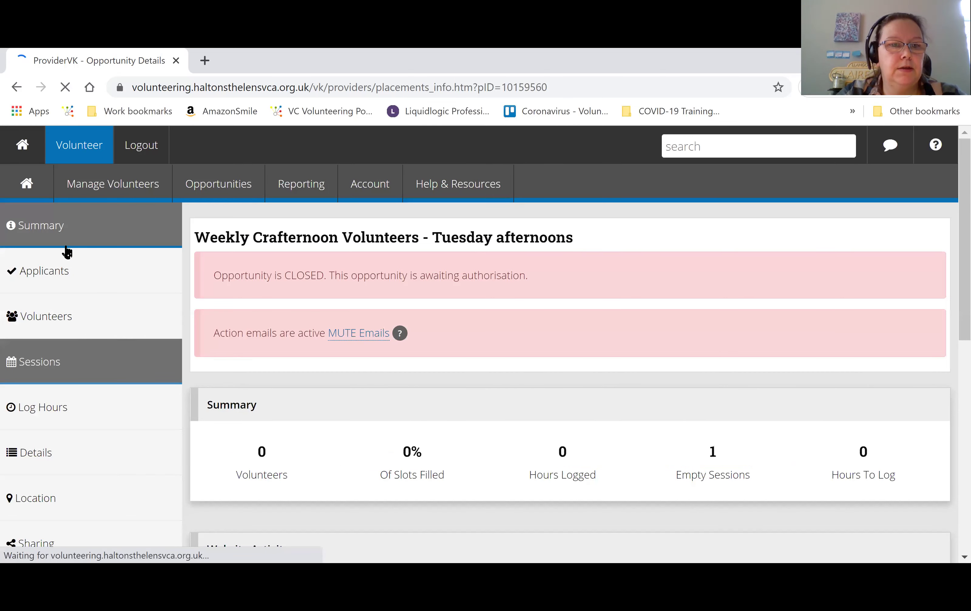
pyautogui.scroll(-2, 106, 329)
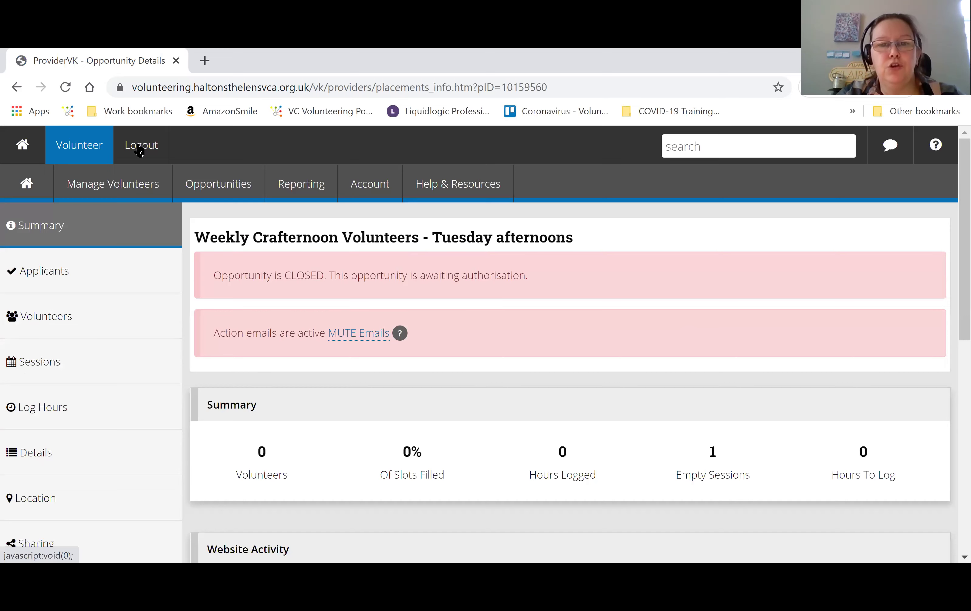
pyautogui.scroll(-5, 567, 262)
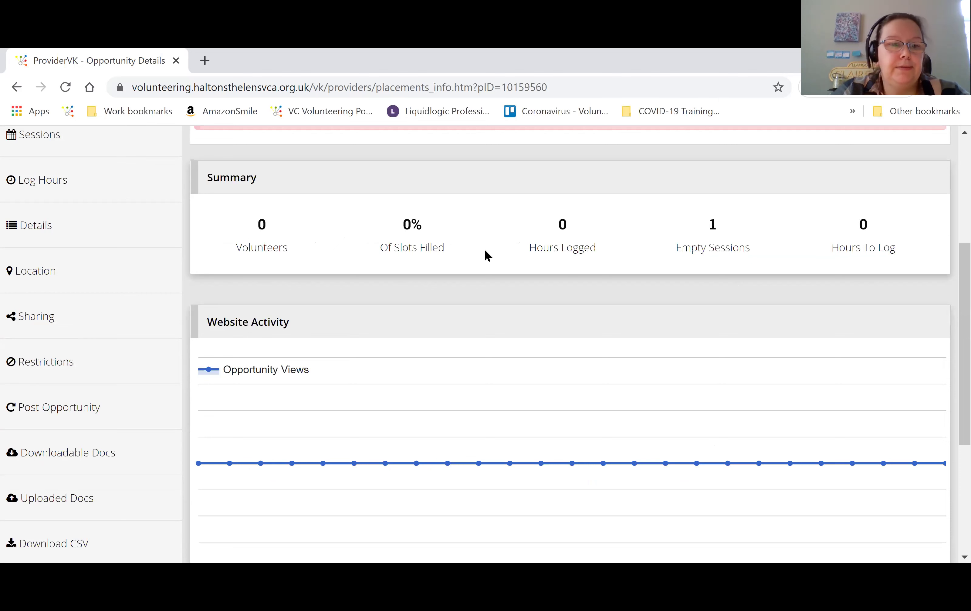
pyautogui.scroll(5, 228, 297)
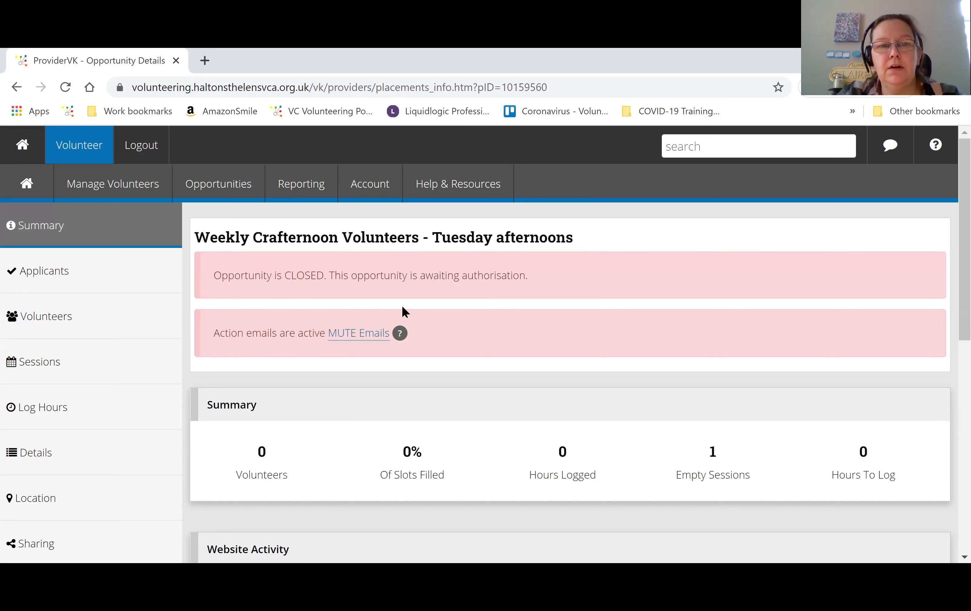
pyautogui.scroll(-2, 403, 312)
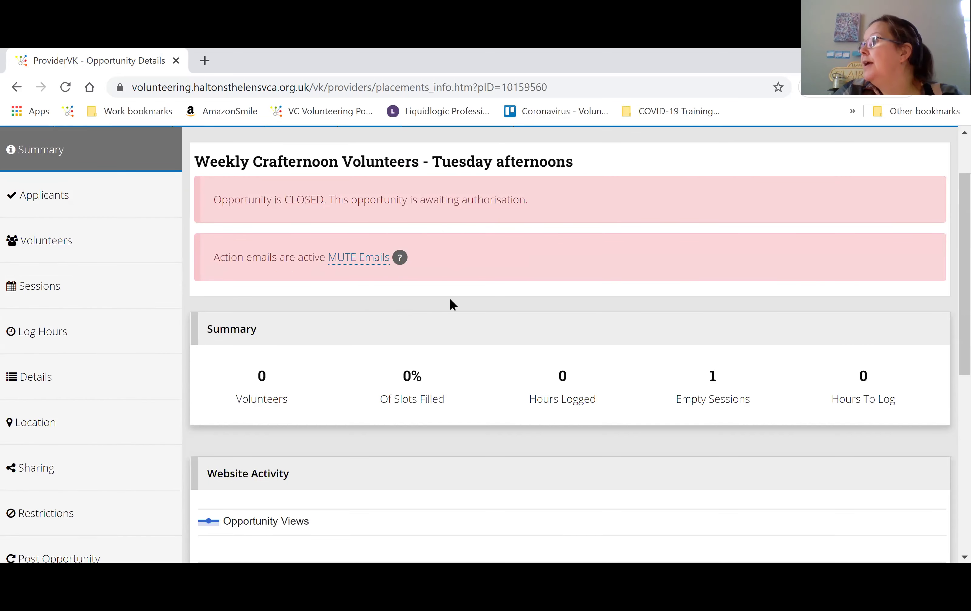
pyautogui.scroll(-2, 228, 252)
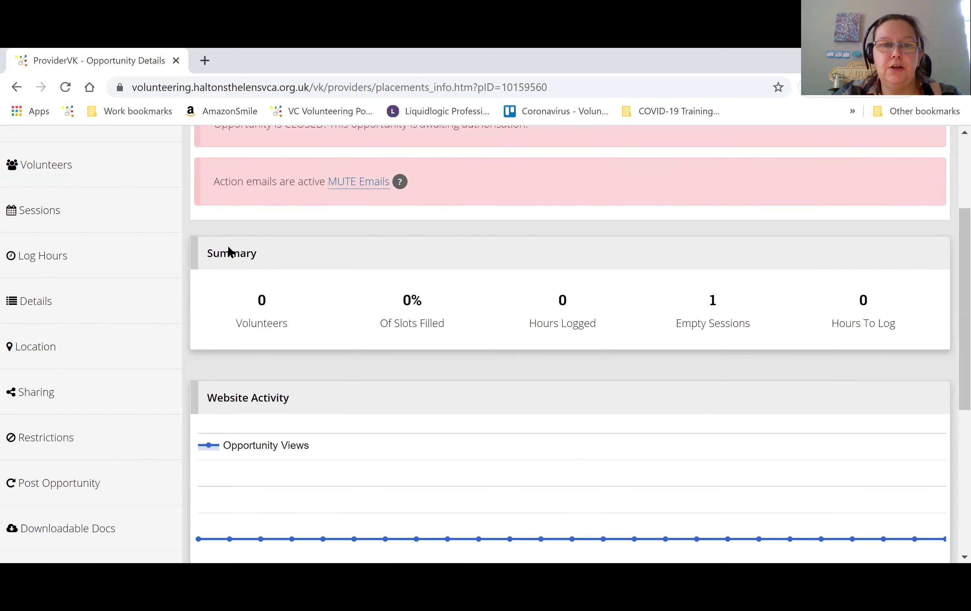
pyautogui.scroll(4, 373, 282)
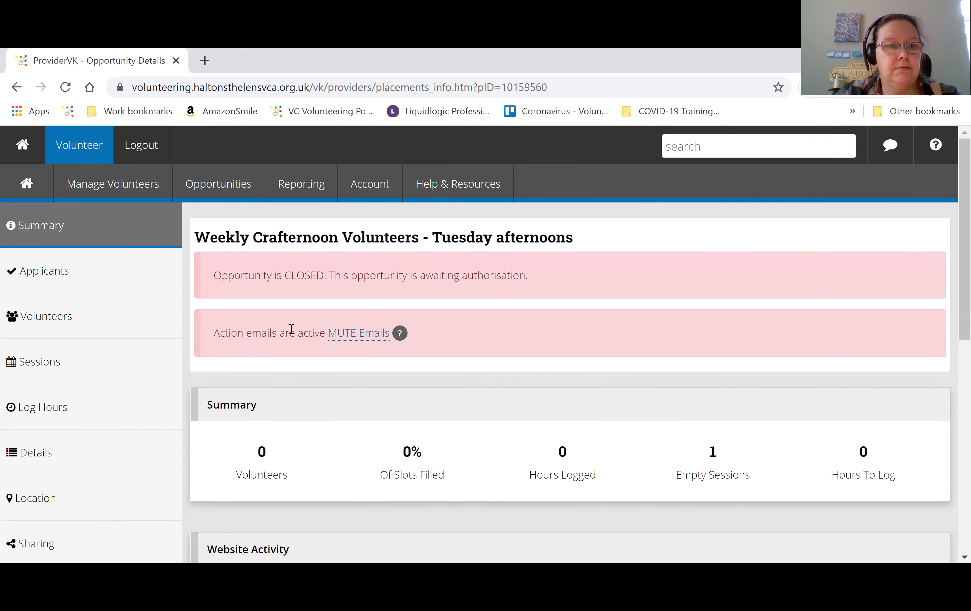
# - Open the Crafternoon opportunity's details and review its type, name, description and required skills
pyautogui.scroll(-2, 152, 293)
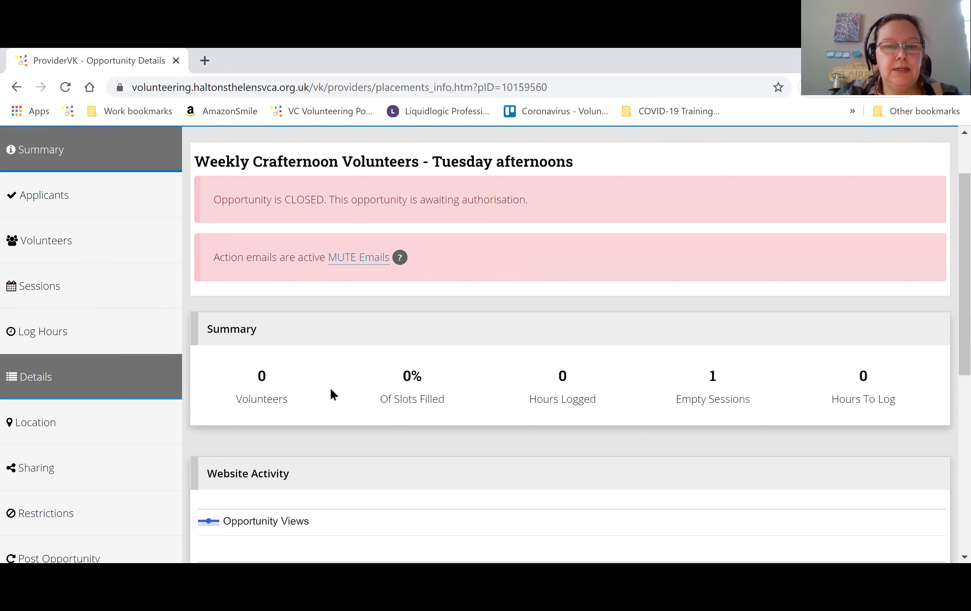
pyautogui.scroll(-2, 388, 382)
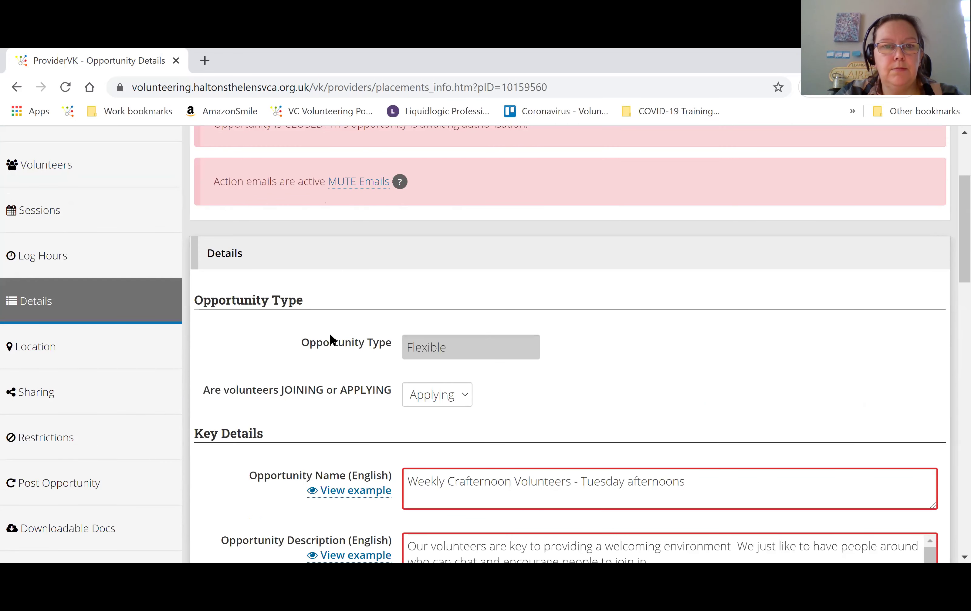
pyautogui.scroll(2, 448, 417)
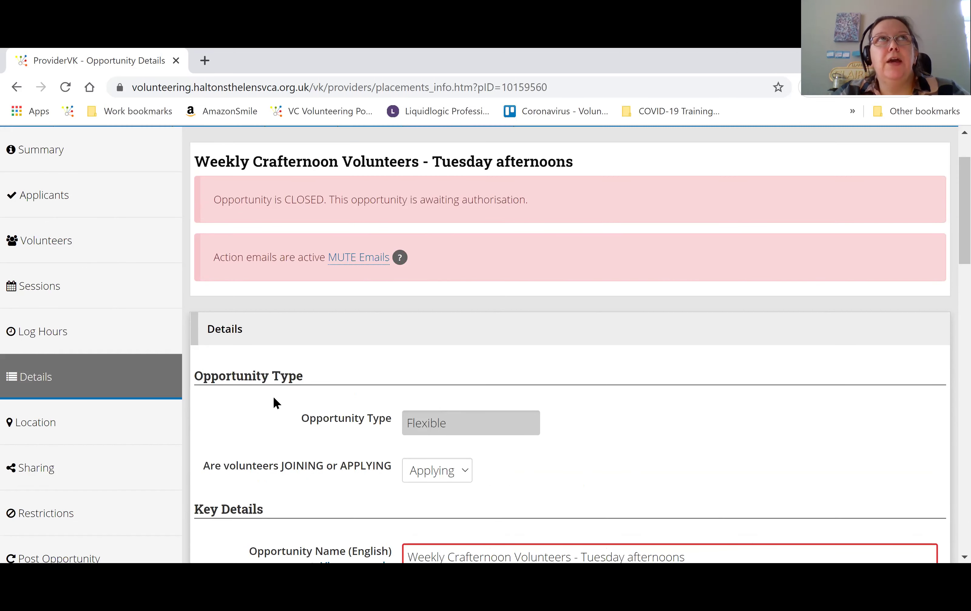
pyautogui.scroll(-2, 421, 339)
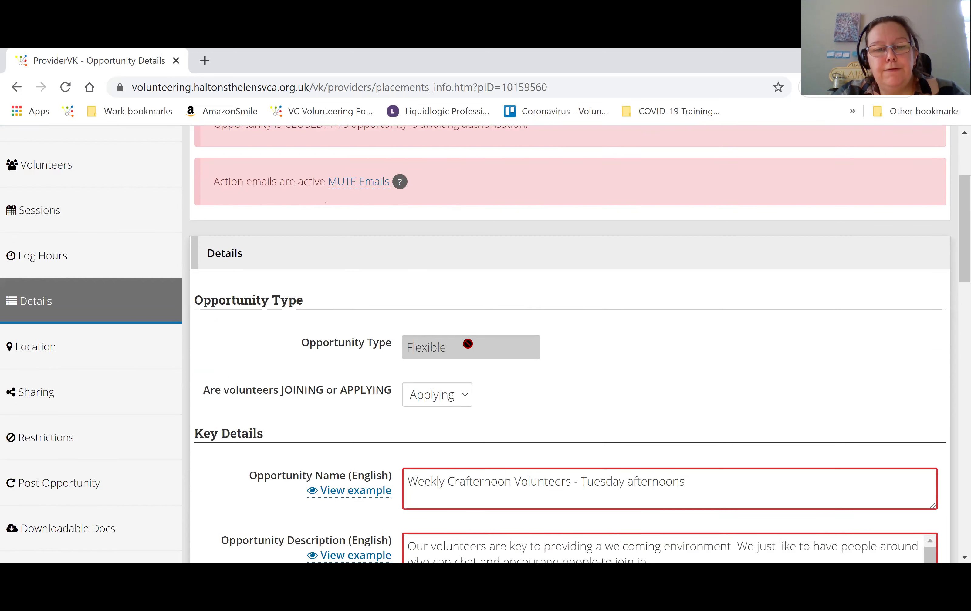
pyautogui.scroll(-4, 461, 200)
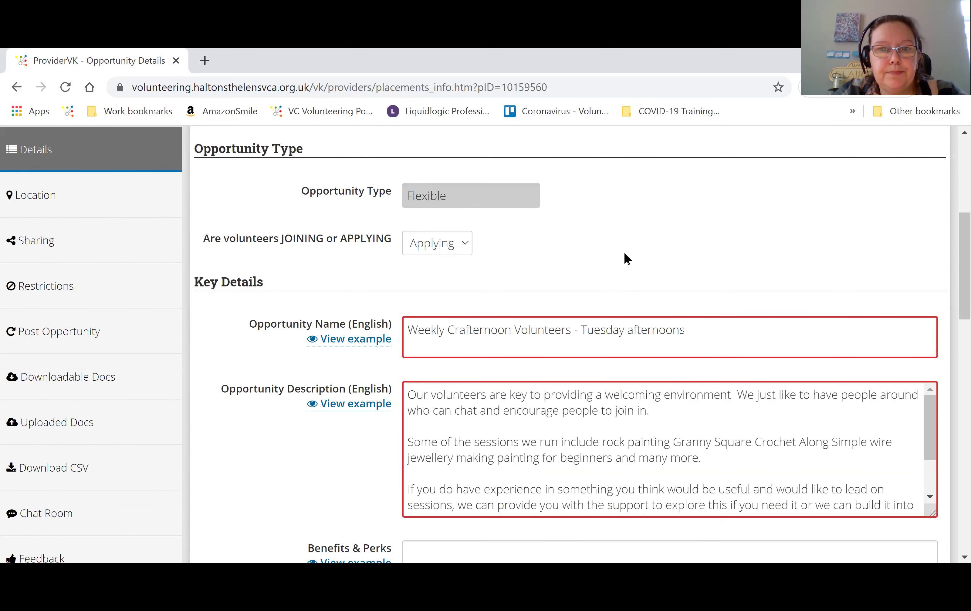
pyautogui.scroll(-4, 772, 326)
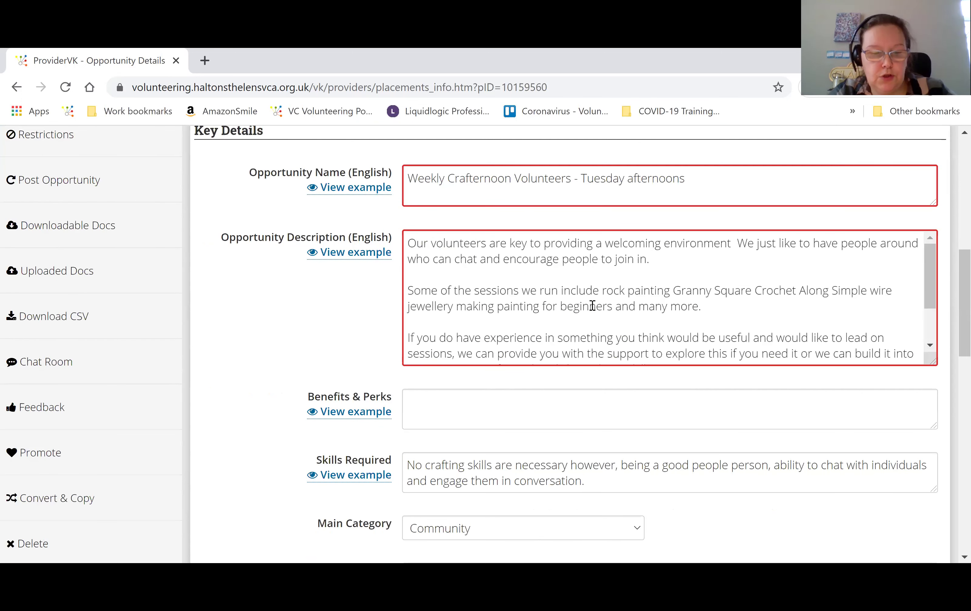
pyautogui.click(602, 298)
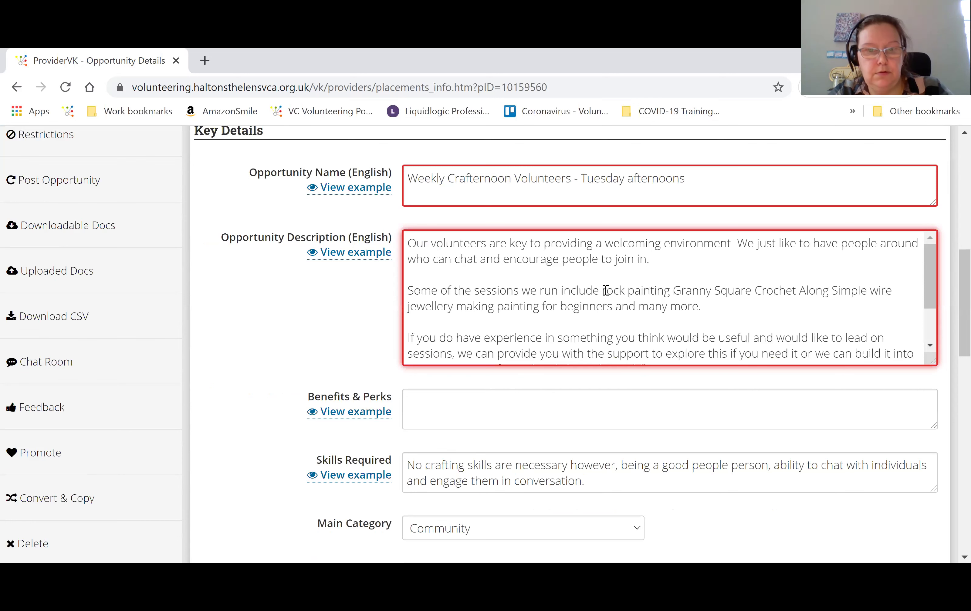
pyautogui.scroll(6, 78, 195)
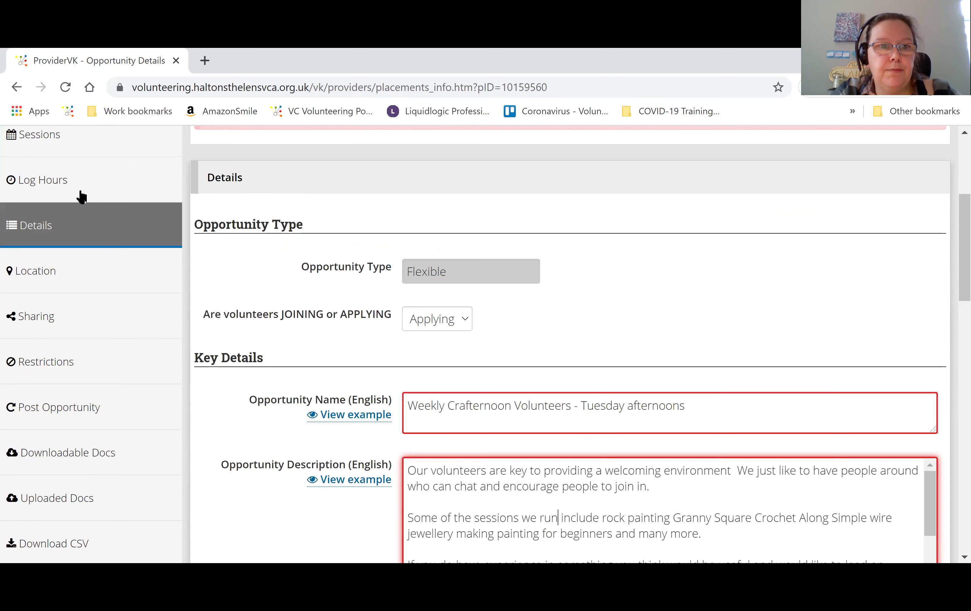
pyautogui.scroll(6, 249, 187)
# - Start creating another opportunity and name it "Crafternoon volunteer"
pyautogui.moveTo(249, 186)
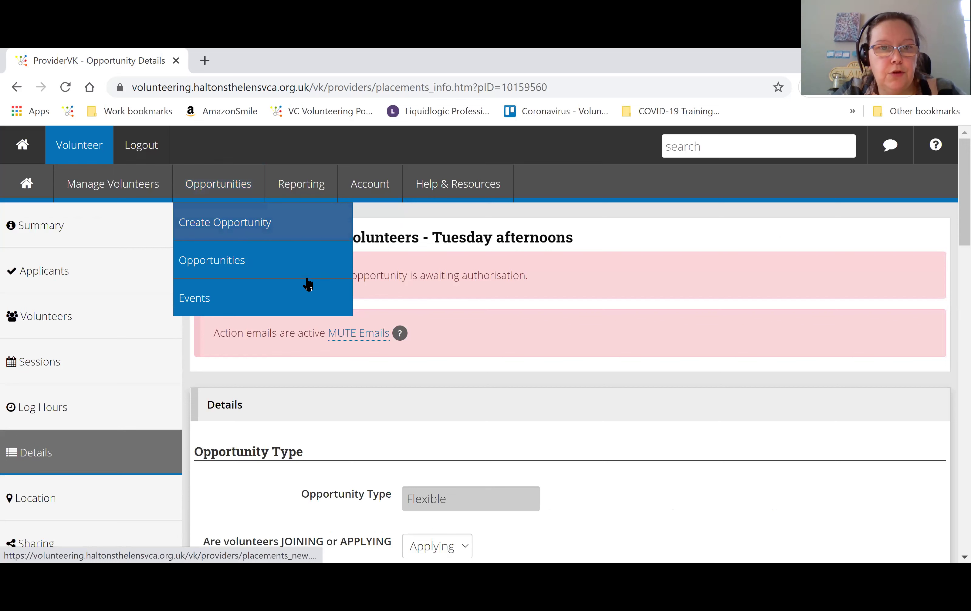
pyautogui.click(291, 275)
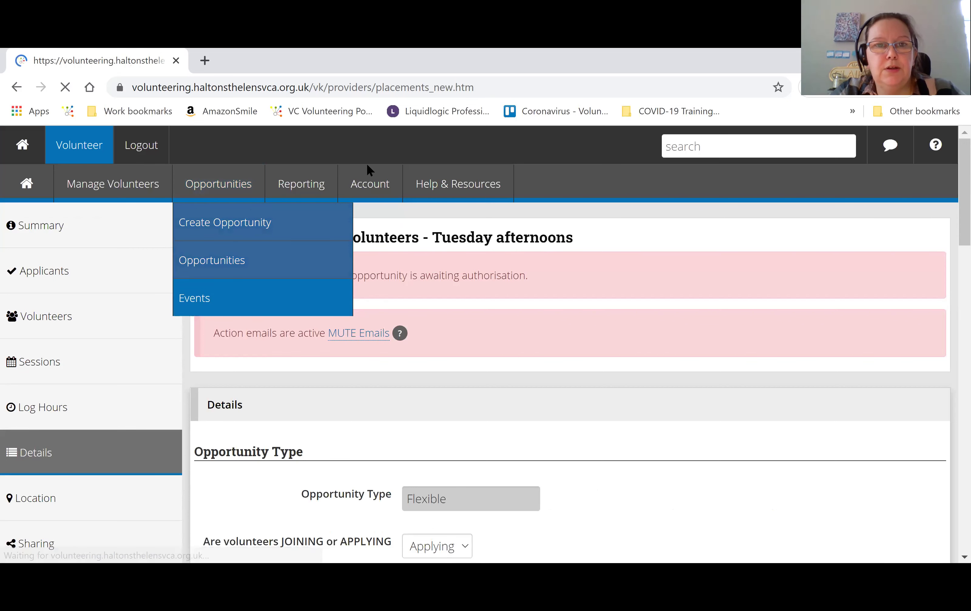
pyautogui.click(331, 240)
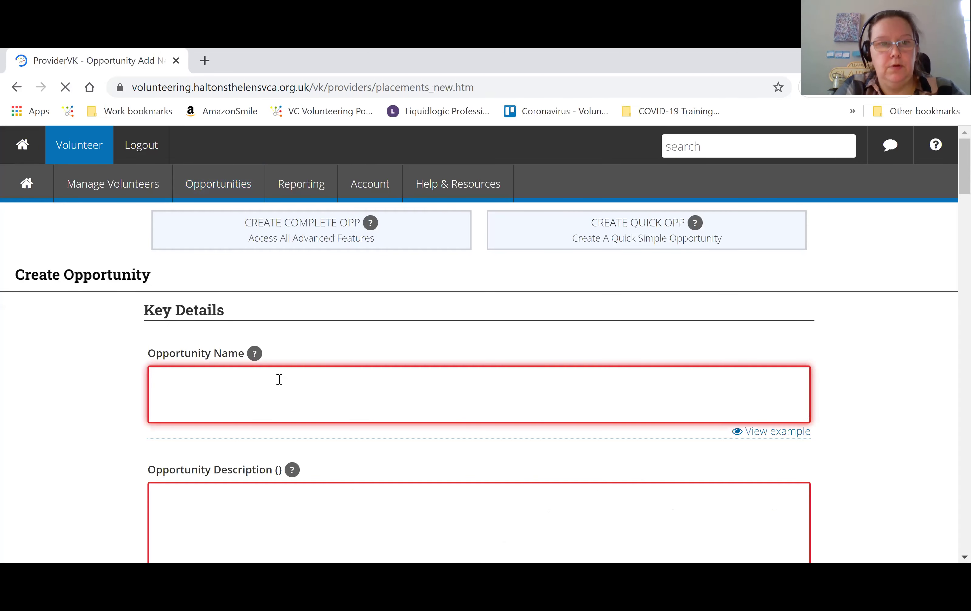
pyautogui.write('Craft')
pyautogui.write('e')
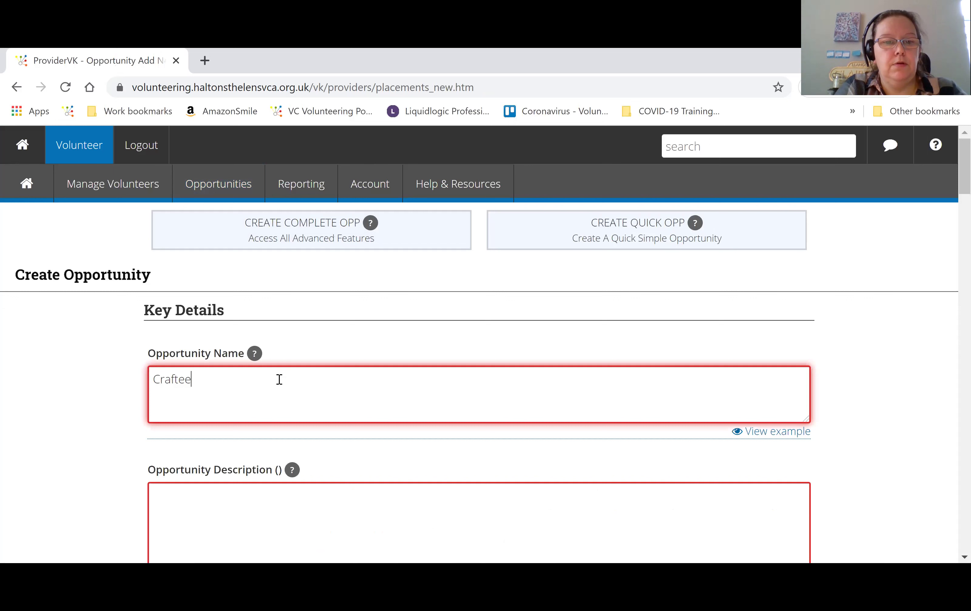
pyautogui.press('BackSpace')
pyautogui.write('rnoon volunteer')
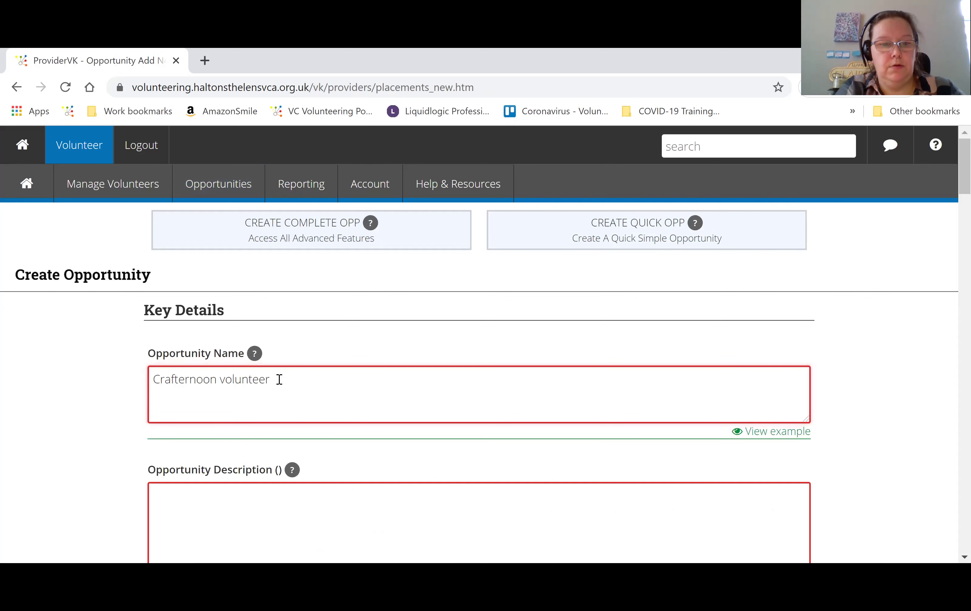
pyautogui.press('Tab')
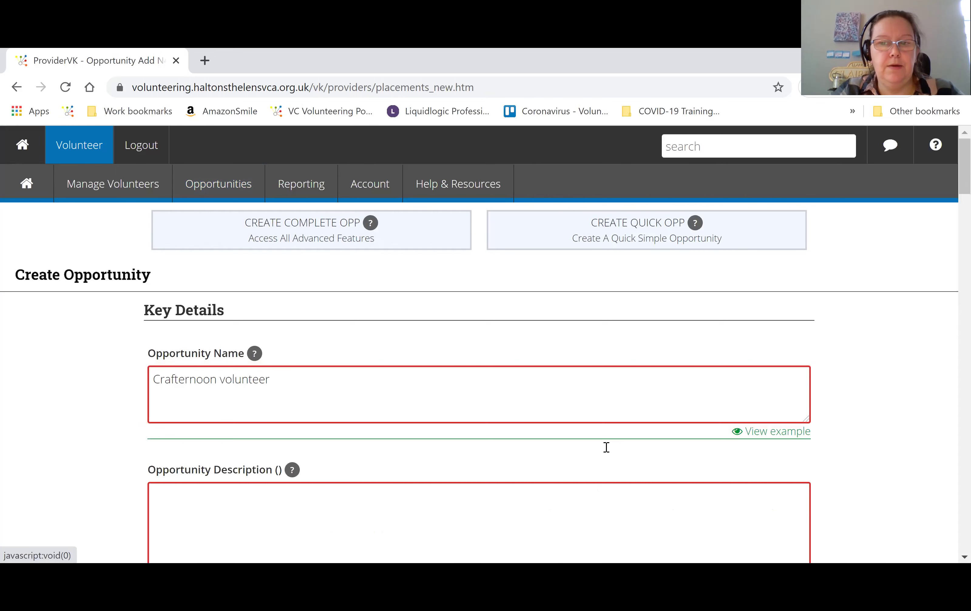
# - Paste the copied crafting group text into the new opportunity's description
pyautogui.click(705, 449)
pyautogui.hotkey('ctrl', 'v')
pyautogui.press('Tab')
pyautogui.press('Tab')
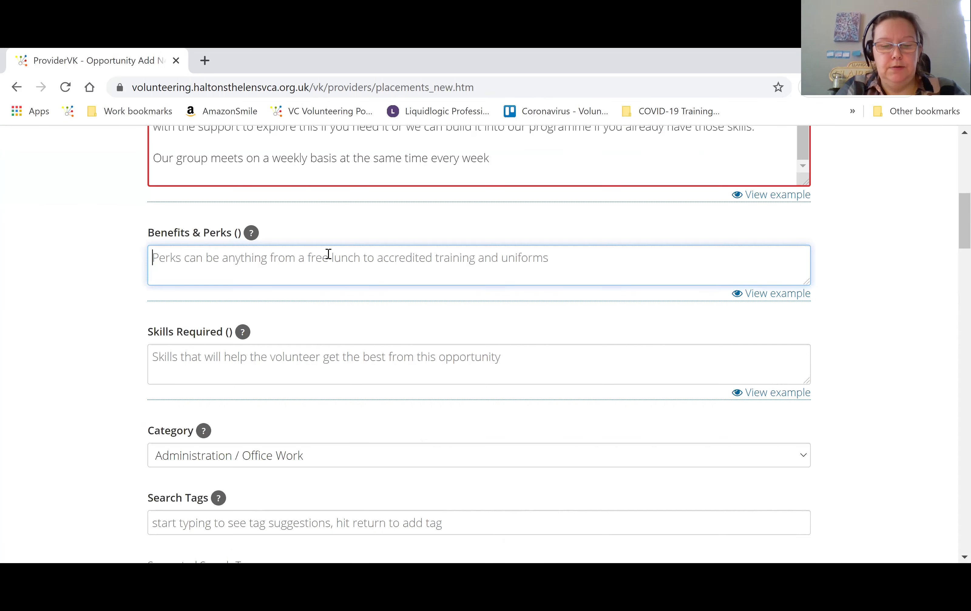
# - Enter "working with a great team and lots of biscuits" as the benefits and perks and "friendly and chatty" as the required skills
pyautogui.write('working w')
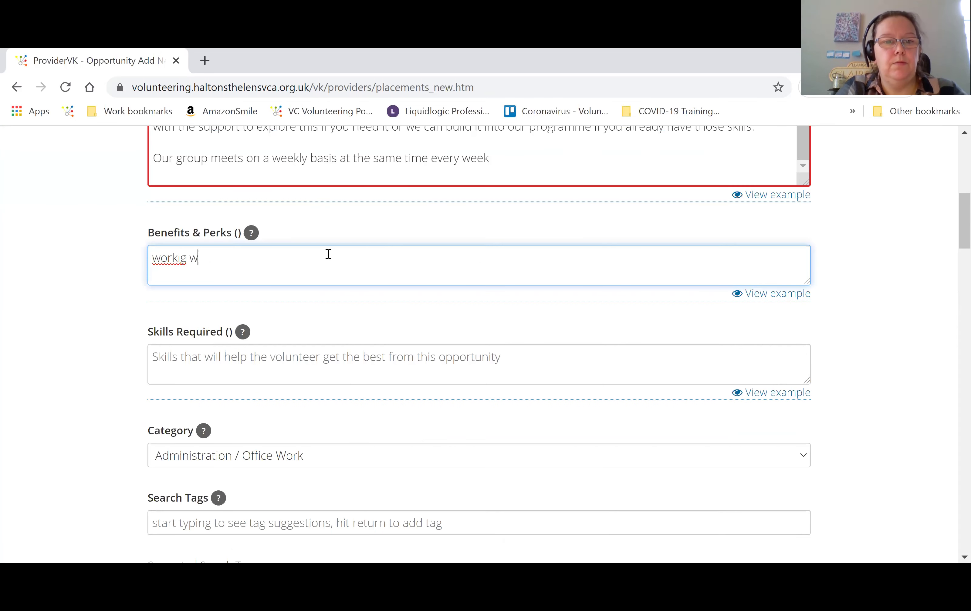
pyautogui.write('ith a gre')
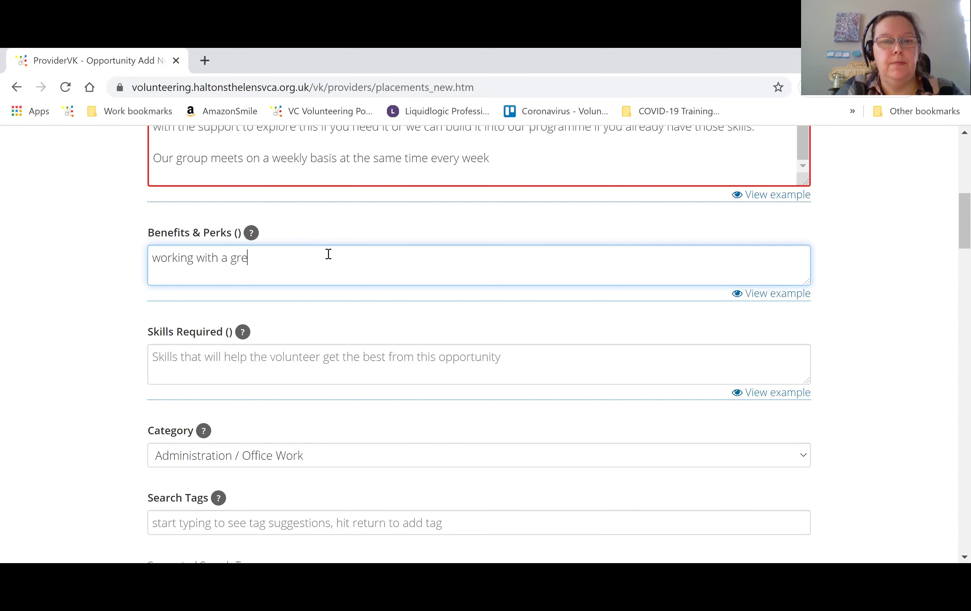
pyautogui.write('at team and lots of biscuits')
pyautogui.press('Tab')
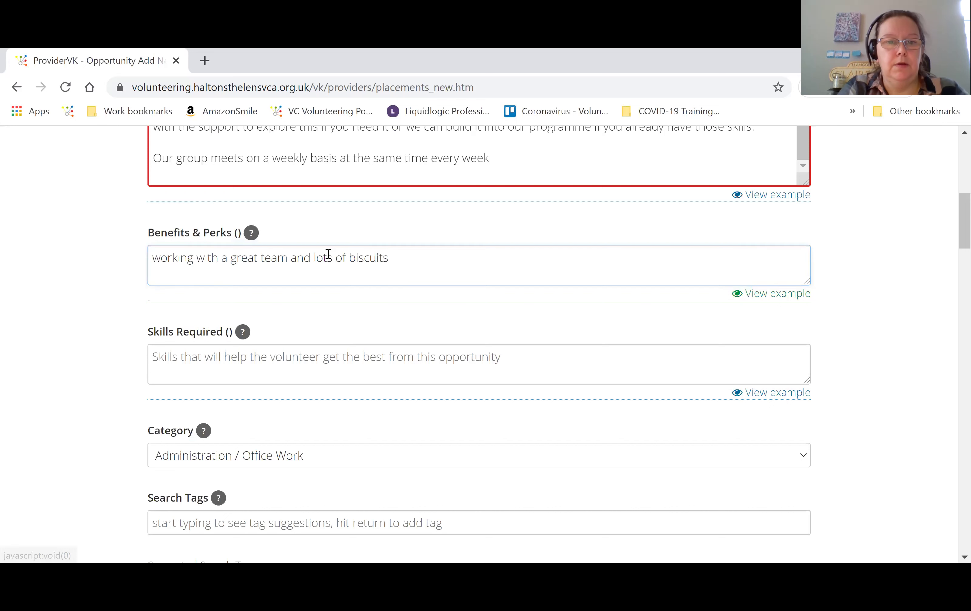
pyautogui.click(349, 371)
pyautogui.write('friendly and chatty')
pyautogui.press('Tab')
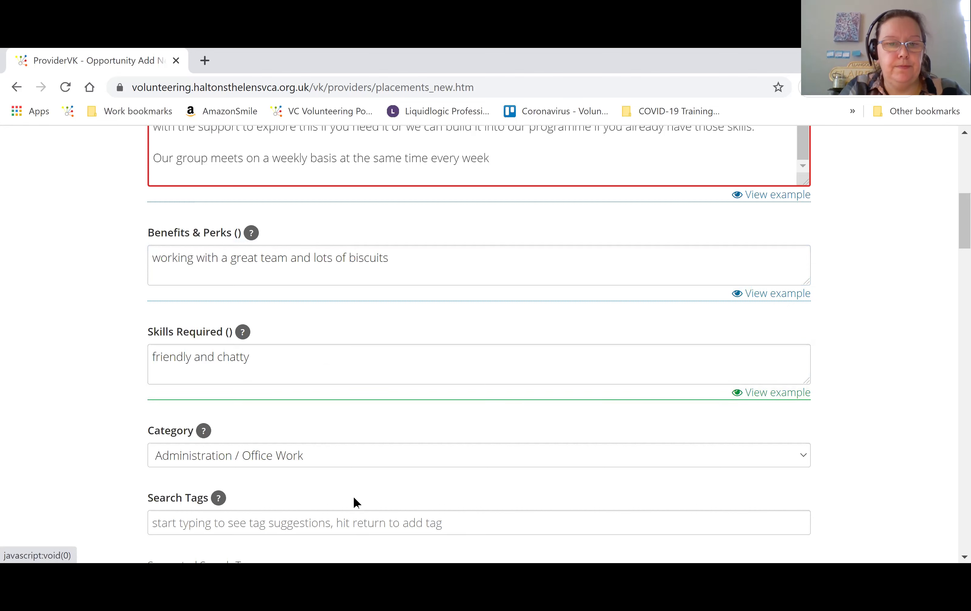
# - Set the opportunity's category to Community and add the search tags "crafts" and "arts"
pyautogui.click(342, 455)
pyautogui.click(215, 255)
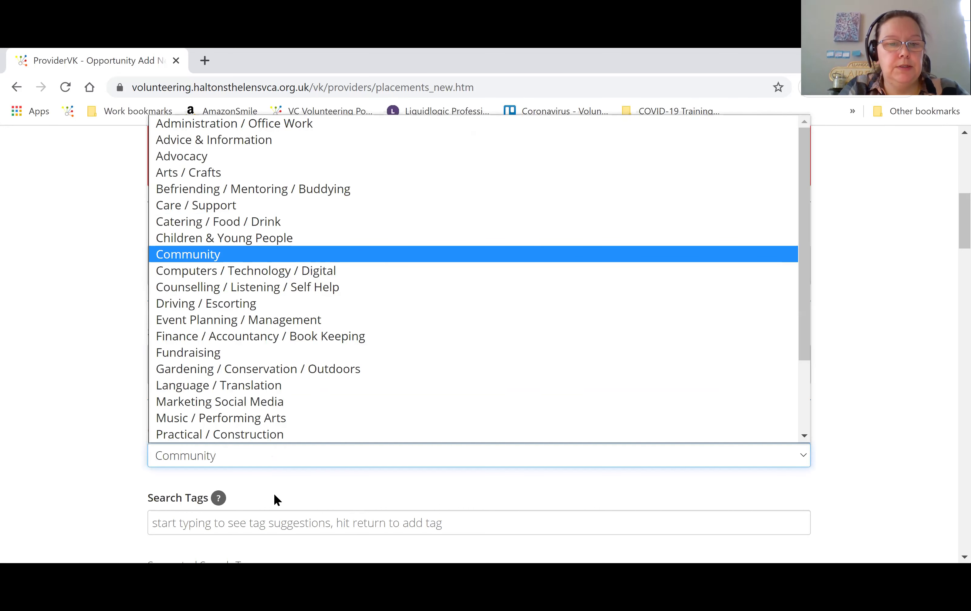
pyautogui.scroll(-2, 263, 483)
pyautogui.click(252, 451)
pyautogui.write('crafts')
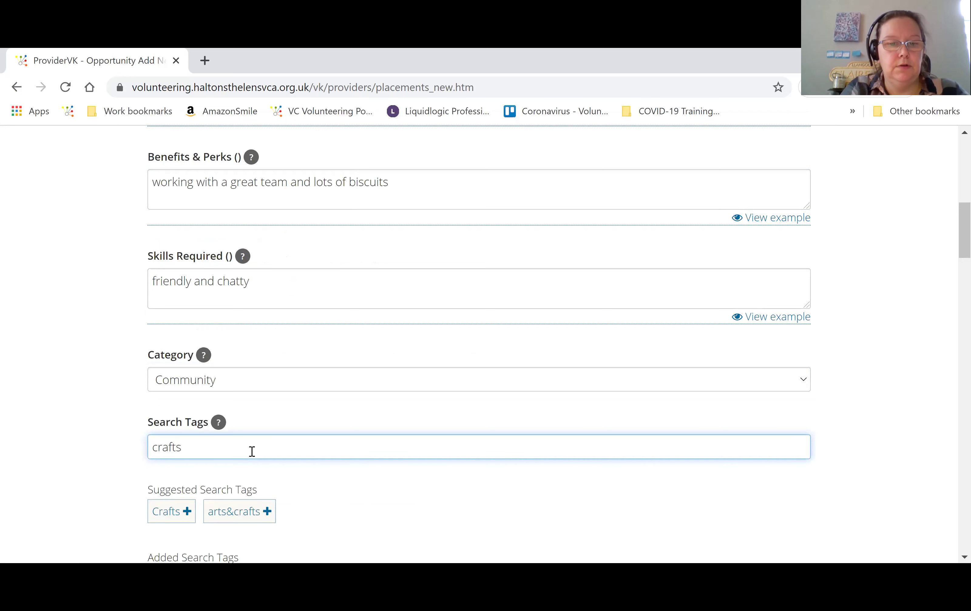
pyautogui.press('Return')
pyautogui.write('arts')
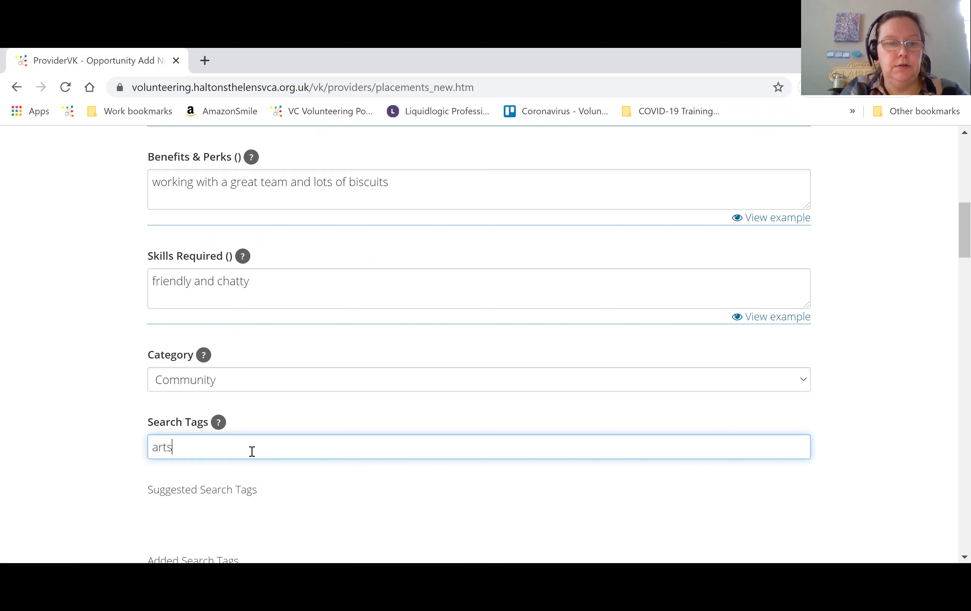
pyautogui.press('Return')
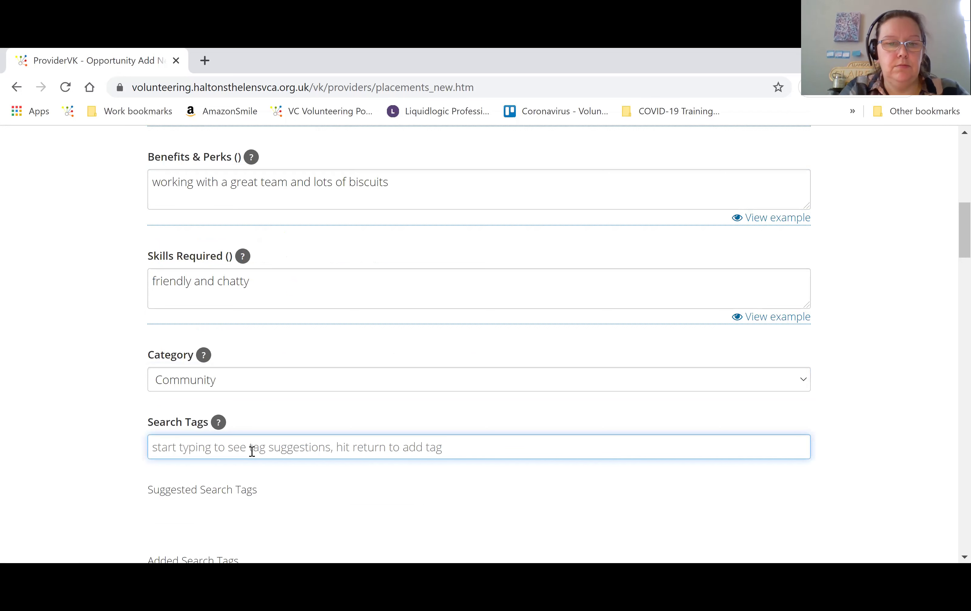
# - Mark the opportunity as accessible and set its location type to use the provider's address
pyautogui.scroll(-5, 249, 449)
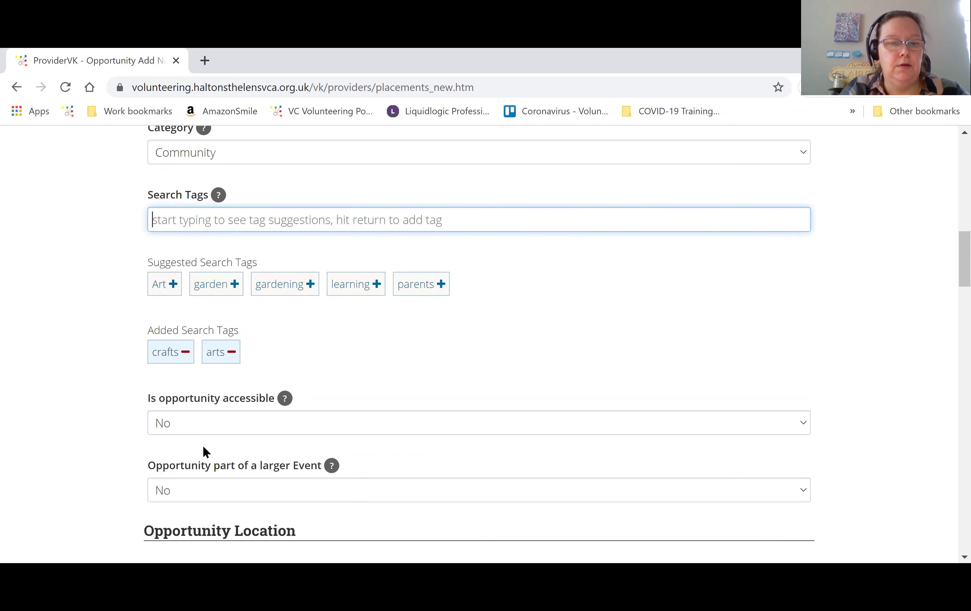
pyautogui.click(202, 424)
pyautogui.click(191, 457)
pyautogui.scroll(-3, 205, 335)
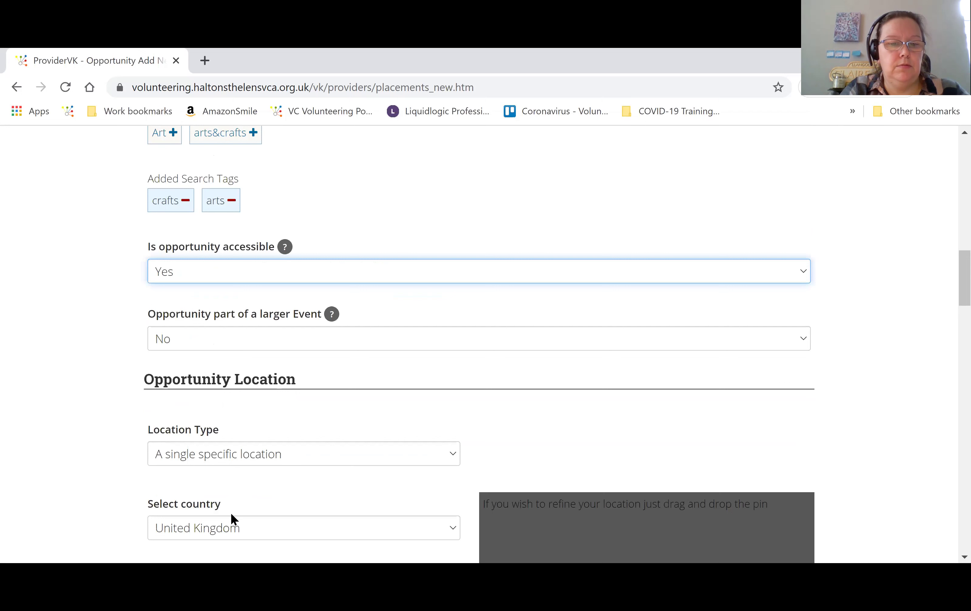
pyautogui.click(234, 454)
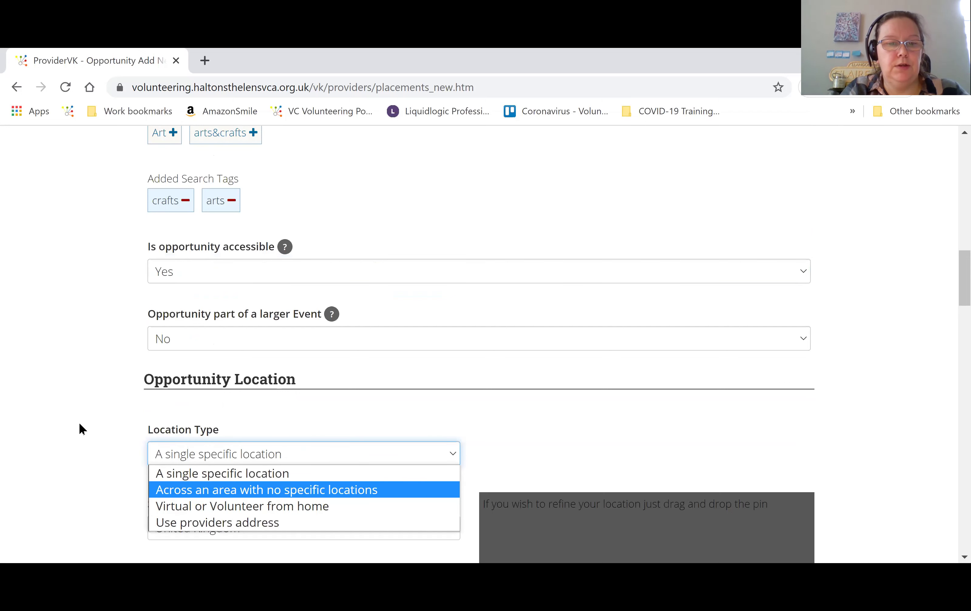
pyautogui.press('Down')
pyautogui.press('Down')
pyautogui.press('Return')
# - Set Expenses Paid to Yes, leaving the network sharing and travel information as they are
pyautogui.scroll(-3, 101, 388)
pyautogui.scroll(-3, 349, 434)
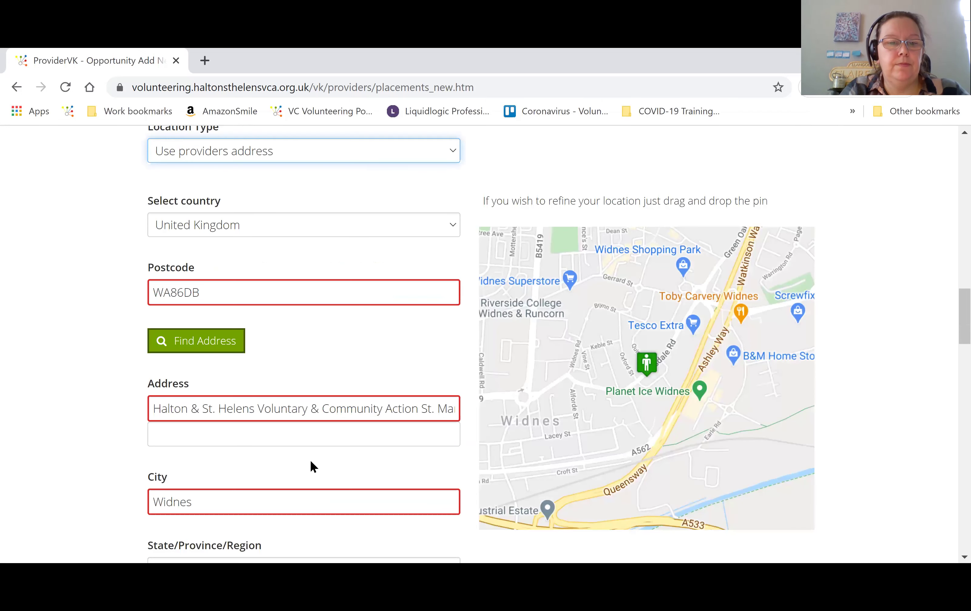
pyautogui.scroll(-1, 226, 449)
pyautogui.scroll(-3, 203, 416)
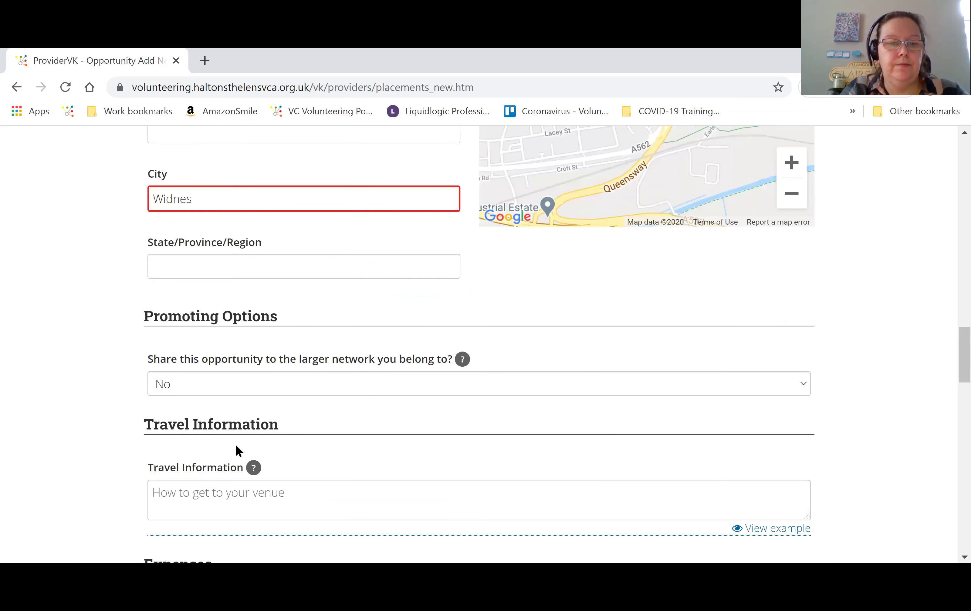
pyautogui.scroll(-3, 239, 451)
pyautogui.scroll(-2, 195, 409)
pyautogui.click(193, 407)
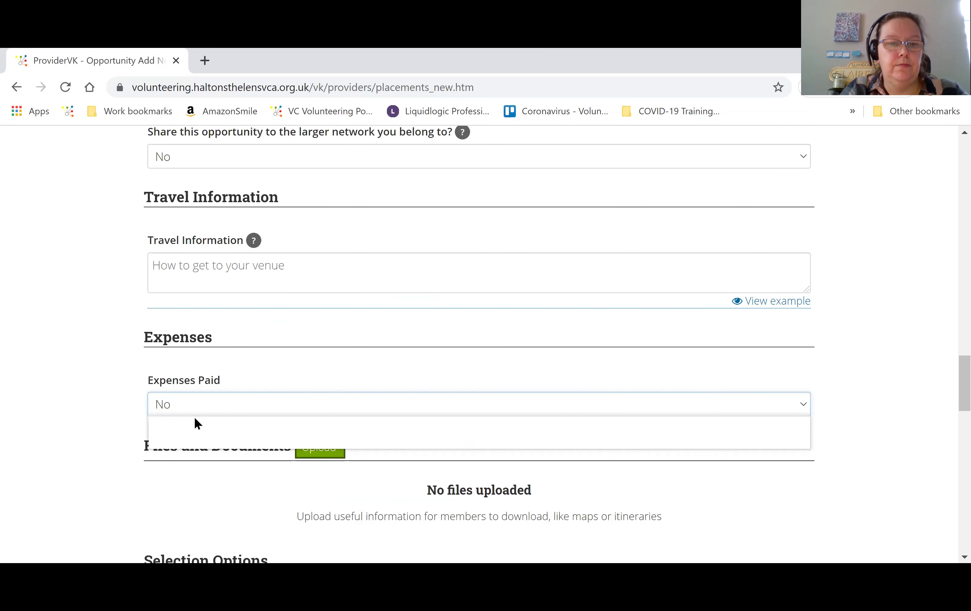
pyautogui.click(194, 423)
pyautogui.press('Down')
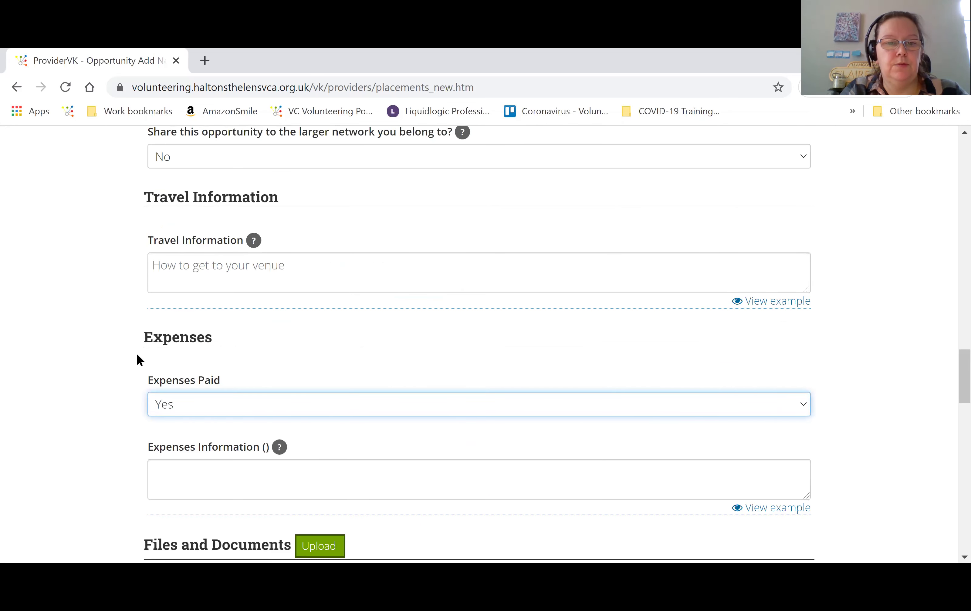
# - Set the option to ask volunteers for experience when joining to Yes
pyautogui.scroll(-5, 87, 321)
pyautogui.scroll(-3, 182, 197)
pyautogui.click(225, 188)
pyautogui.press('Down')
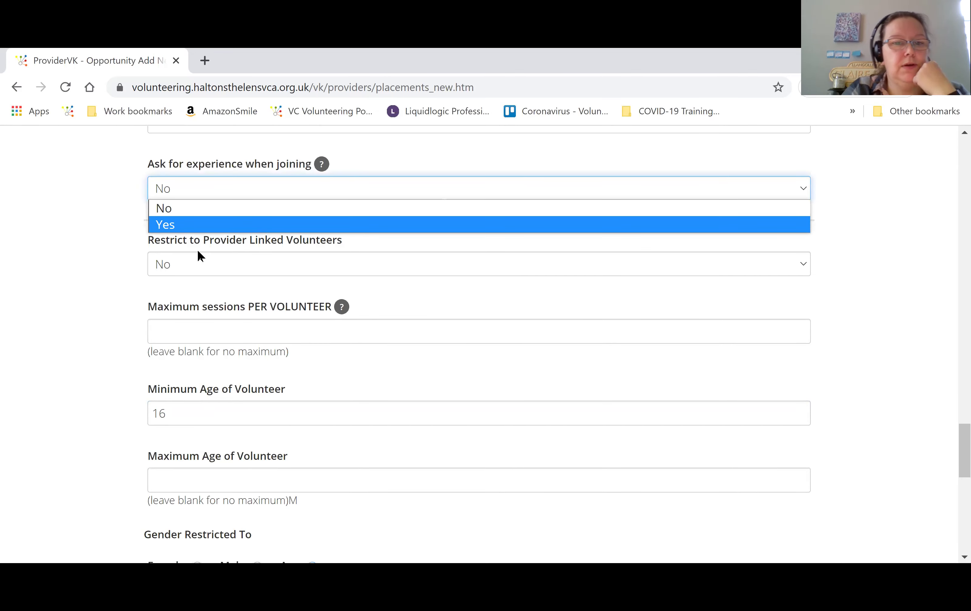
pyautogui.press('Return')
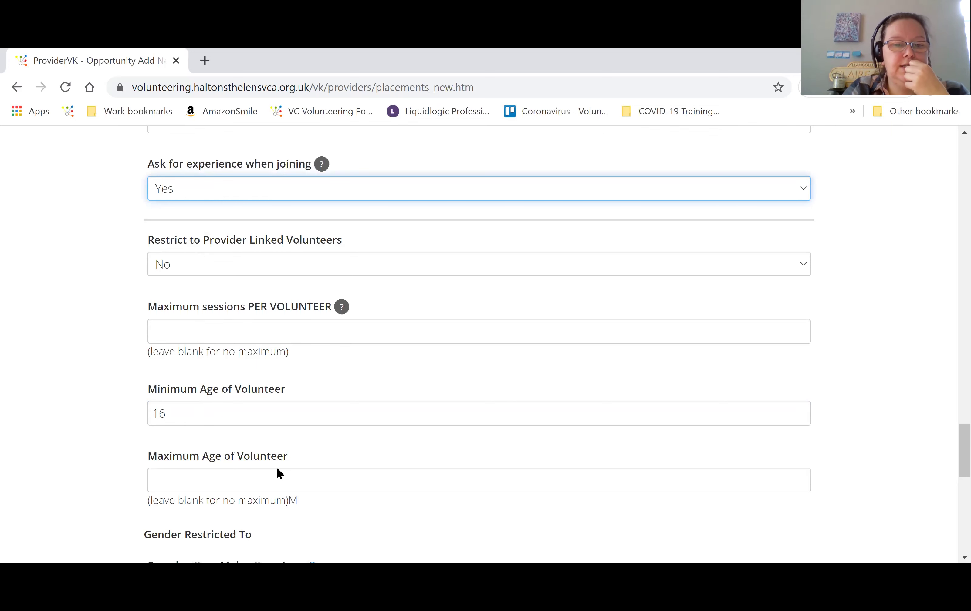
# - Choose Sessions as the opportunity's scheduling type and add a recurring session
pyautogui.scroll(-2, 271, 465)
pyautogui.scroll(-4, 306, 460)
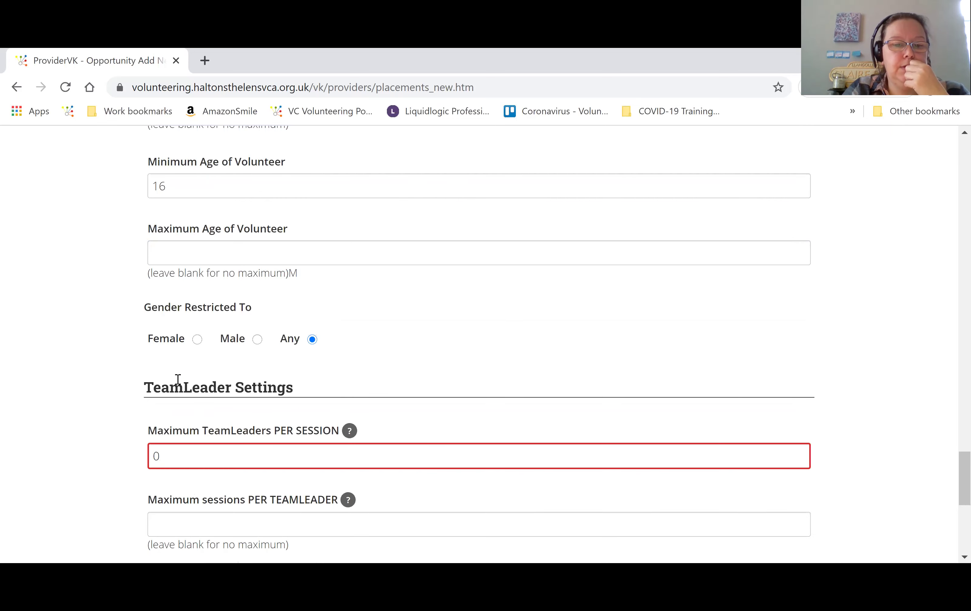
pyautogui.scroll(-2, 243, 400)
pyautogui.scroll(-8, 190, 307)
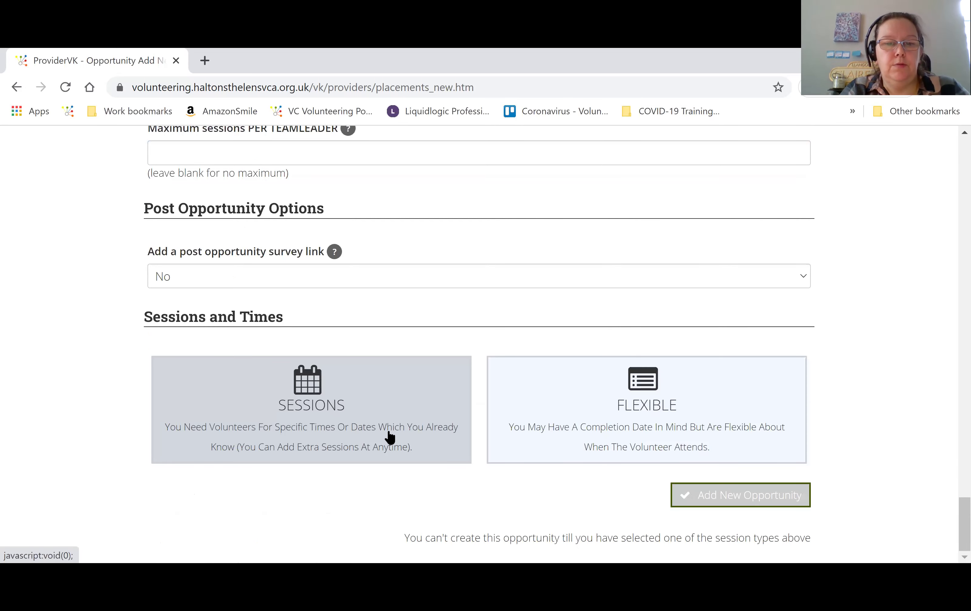
pyautogui.click(283, 374)
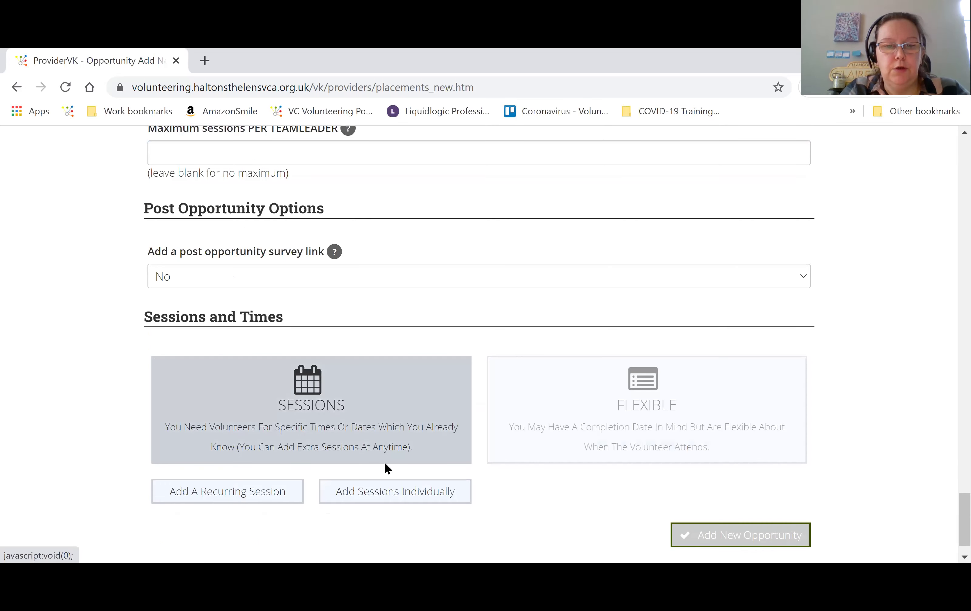
pyautogui.scroll(-1, 432, 510)
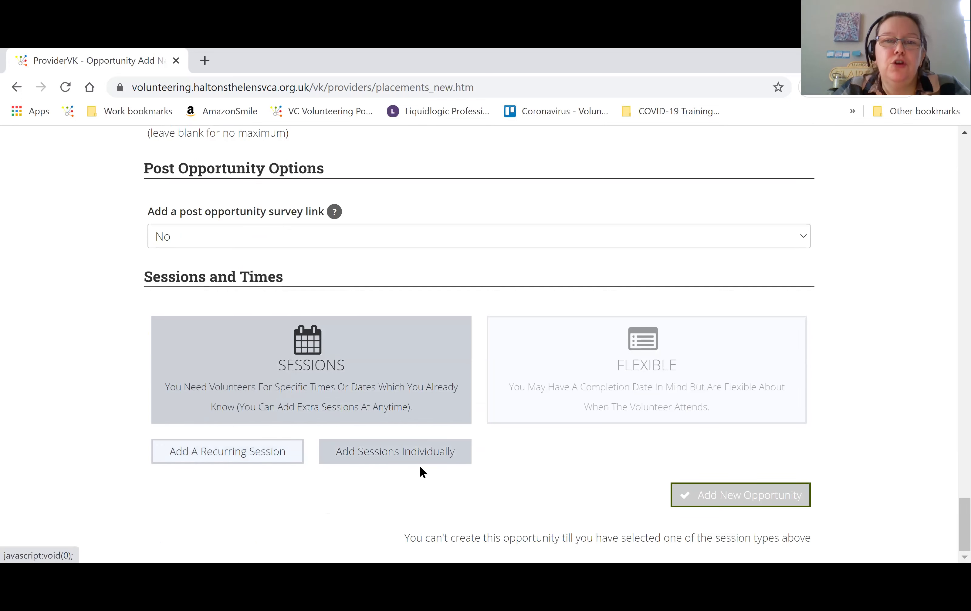
pyautogui.click(229, 456)
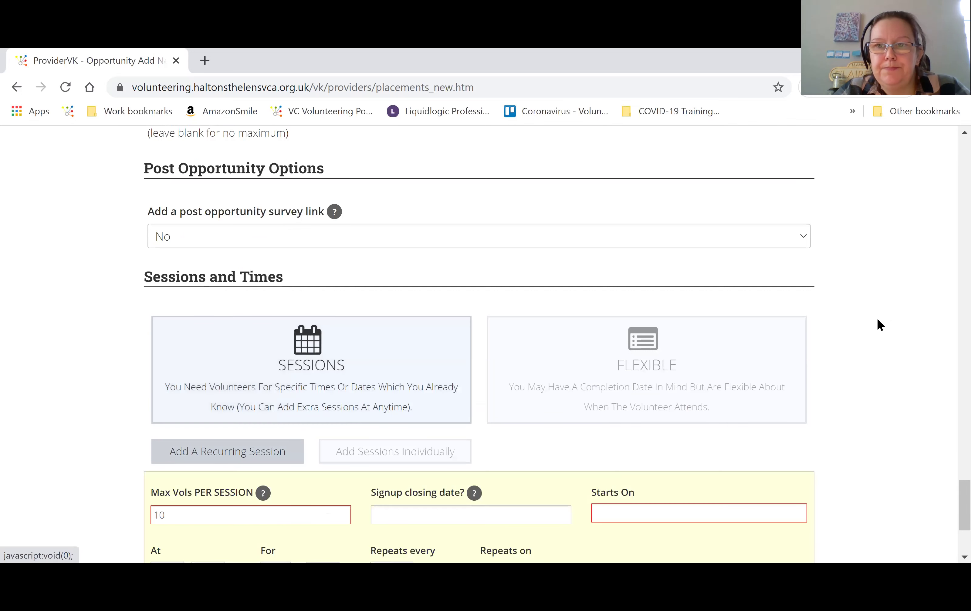
pyautogui.scroll(-3, 879, 355)
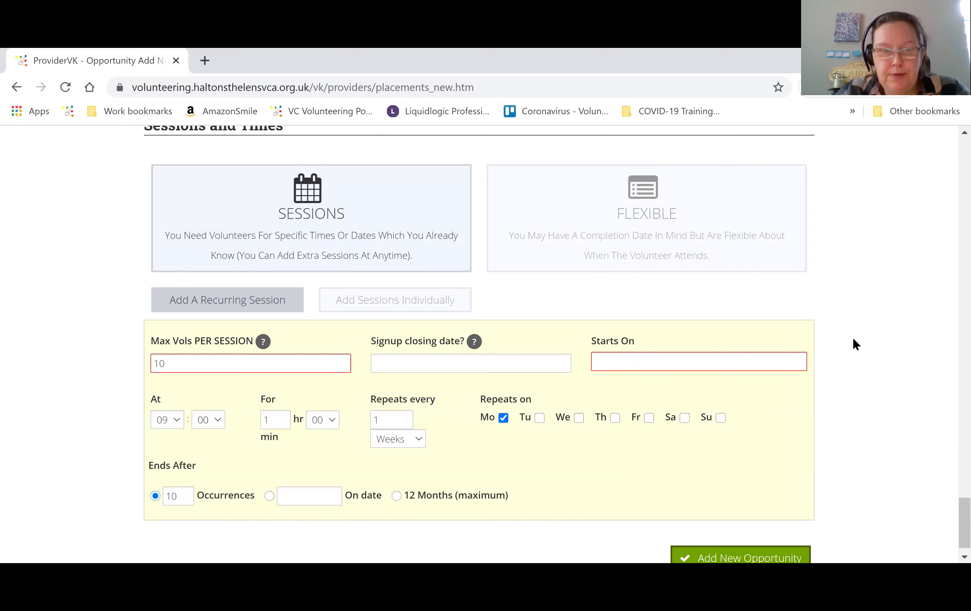
# - Consult the help on maximum volunteers per session and set the limit to 2
pyautogui.click(263, 342)
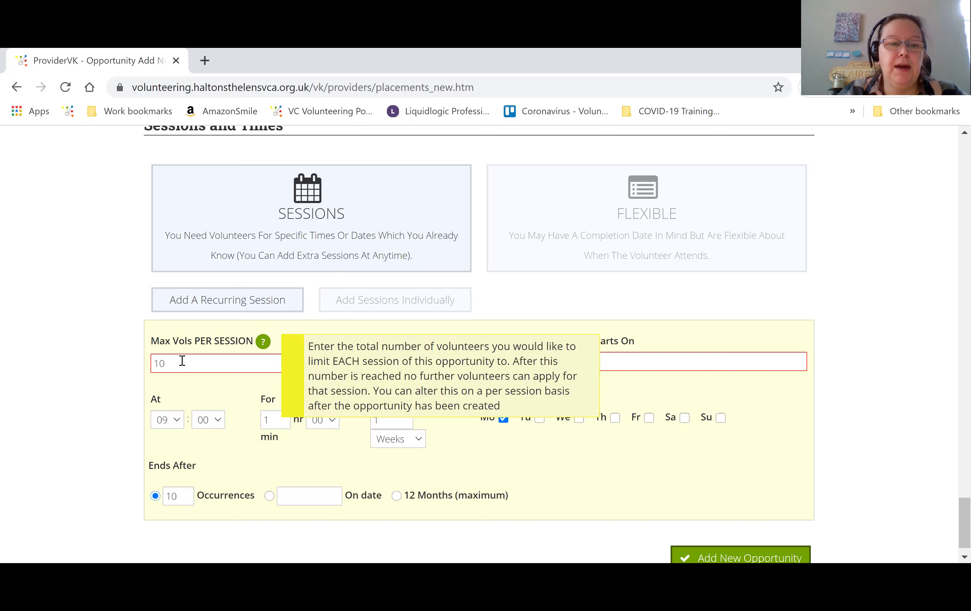
pyautogui.click(233, 372)
pyautogui.press('BackSpace')
pyautogui.press('BackSpace')
pyautogui.write('2')
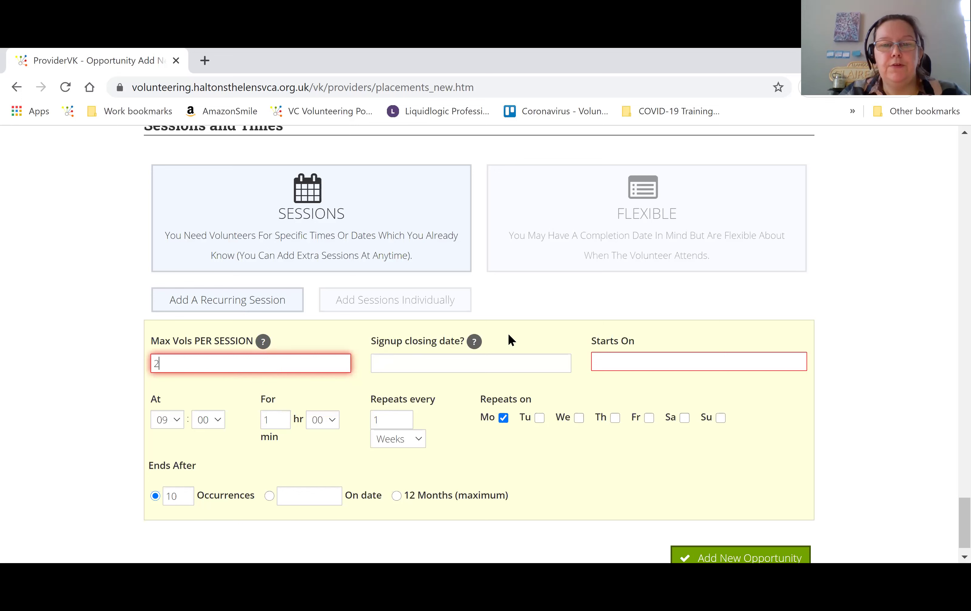
# - Set the signup closing date to 20/11/2020 and the recurring session's start date to 26/10/2020
pyautogui.click(475, 343)
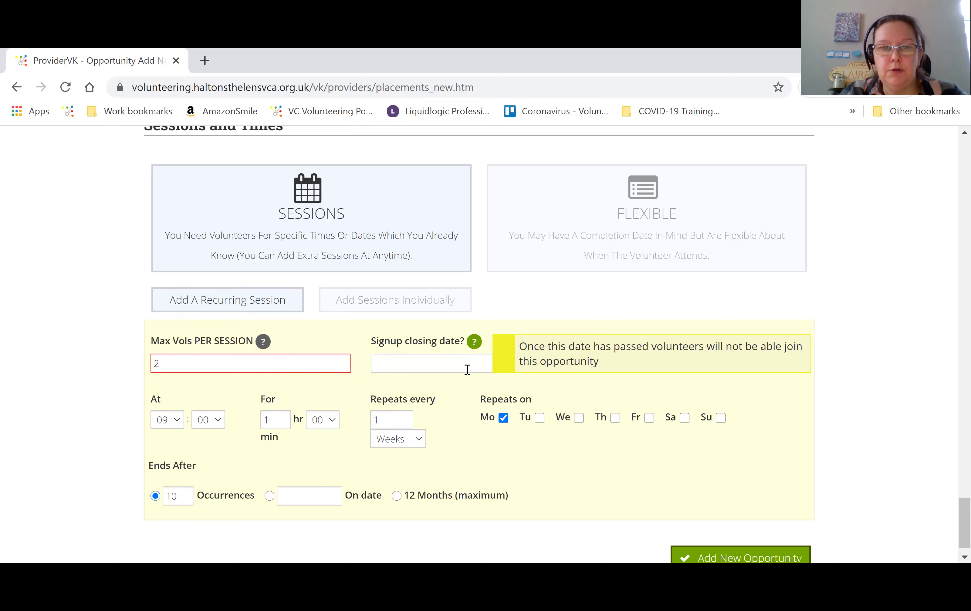
pyautogui.click(456, 366)
pyautogui.click(586, 385)
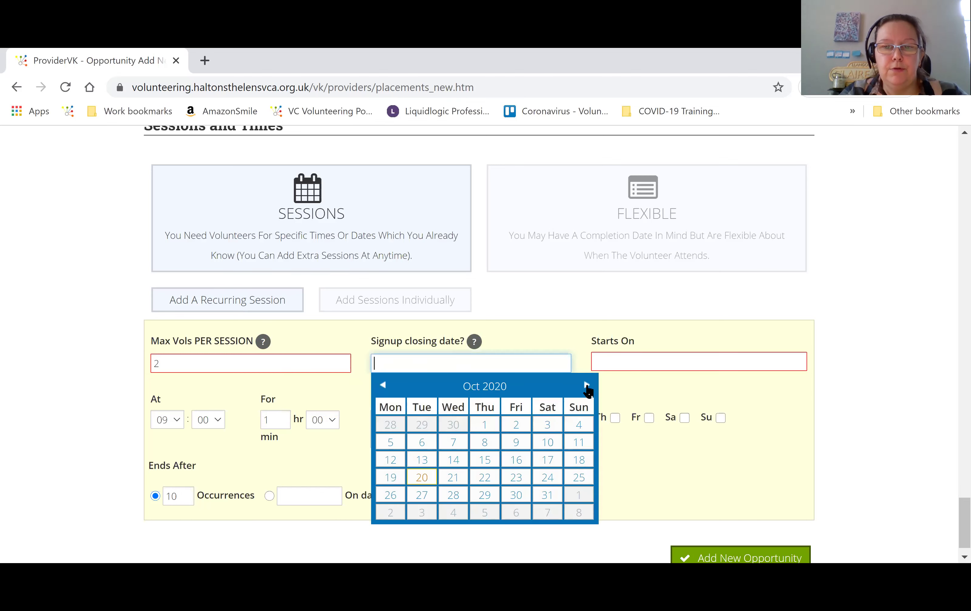
pyautogui.click(515, 478)
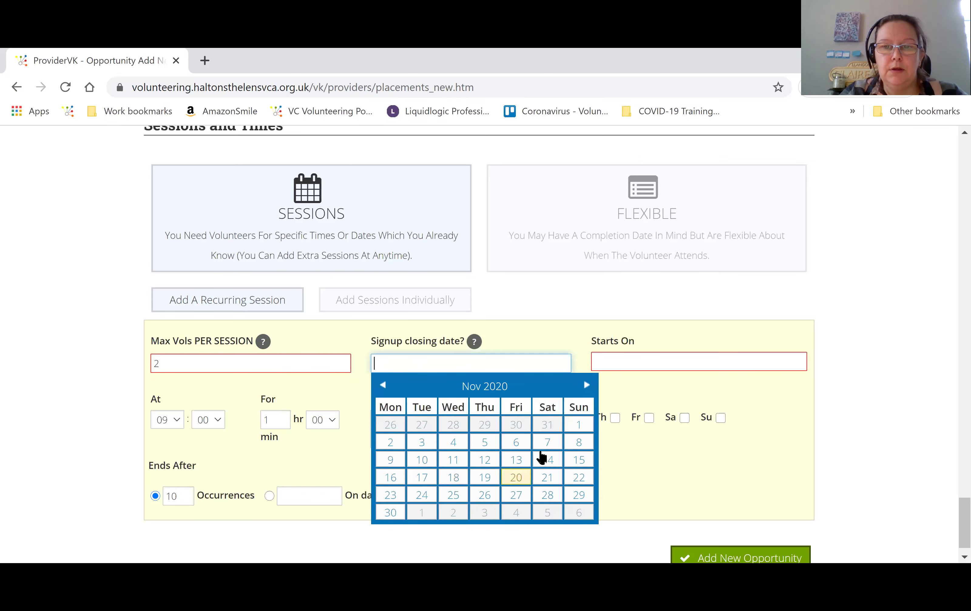
pyautogui.click(631, 366)
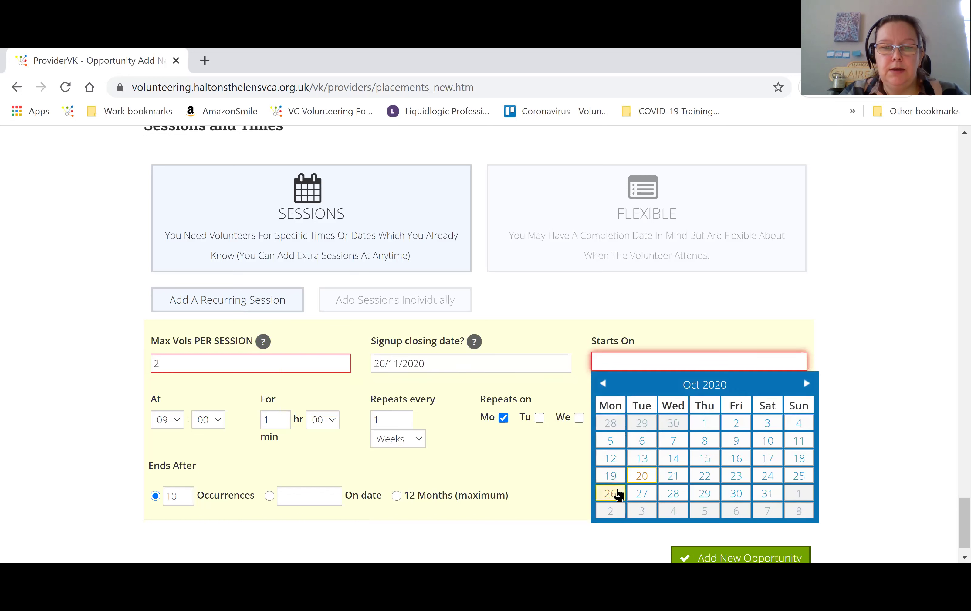
pyautogui.click(616, 493)
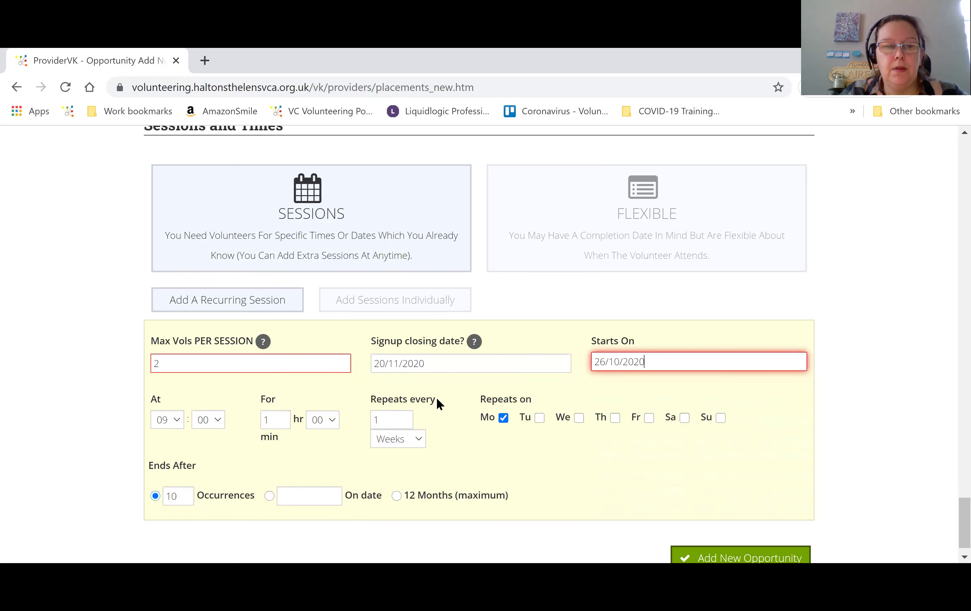
# - Set the session length to 3 hours and add Tuesday through Saturday to the repeat days
pyautogui.scroll(-1, 192, 419)
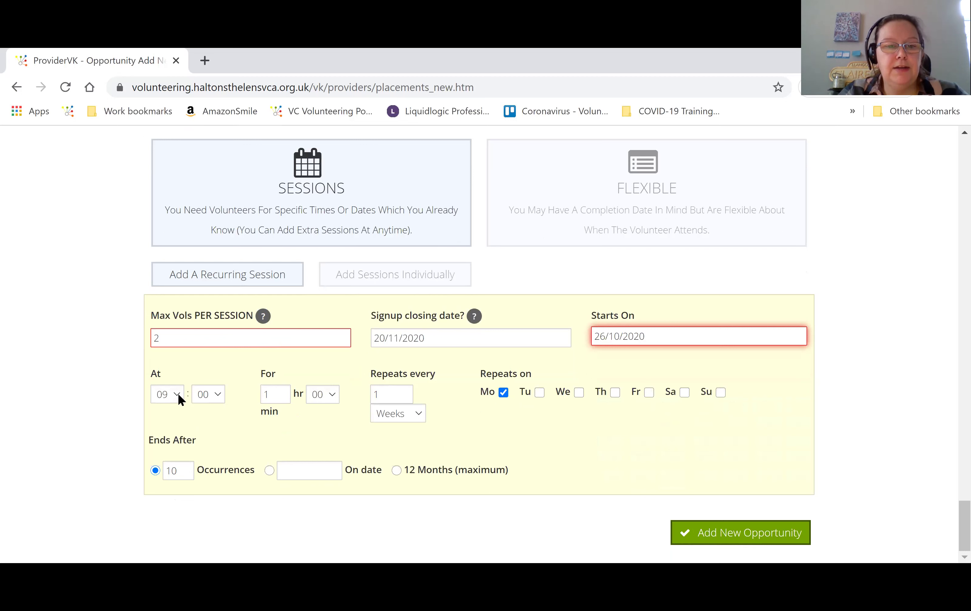
pyautogui.click(282, 398)
pyautogui.click(281, 391)
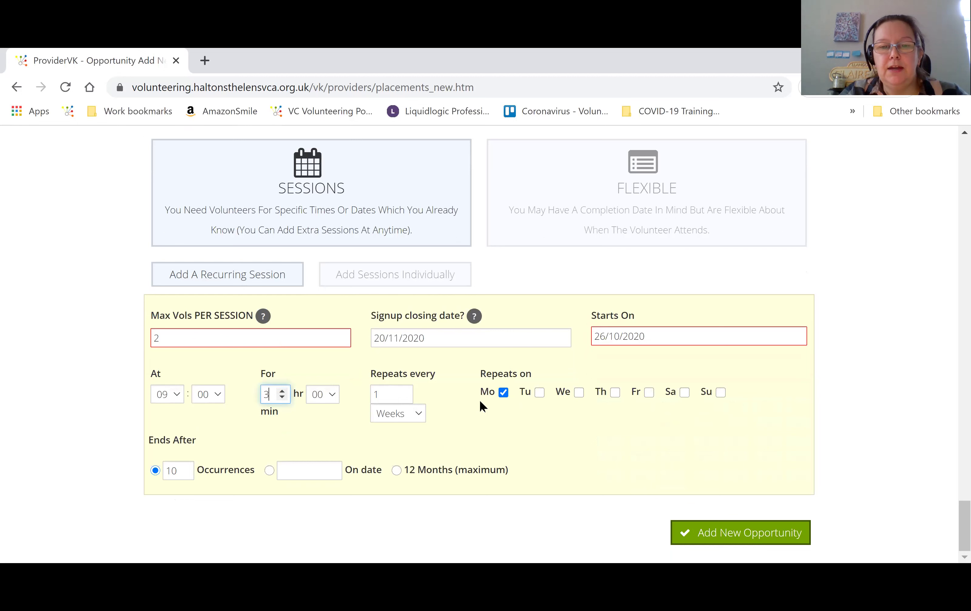
pyautogui.click(539, 392)
pyautogui.click(579, 392)
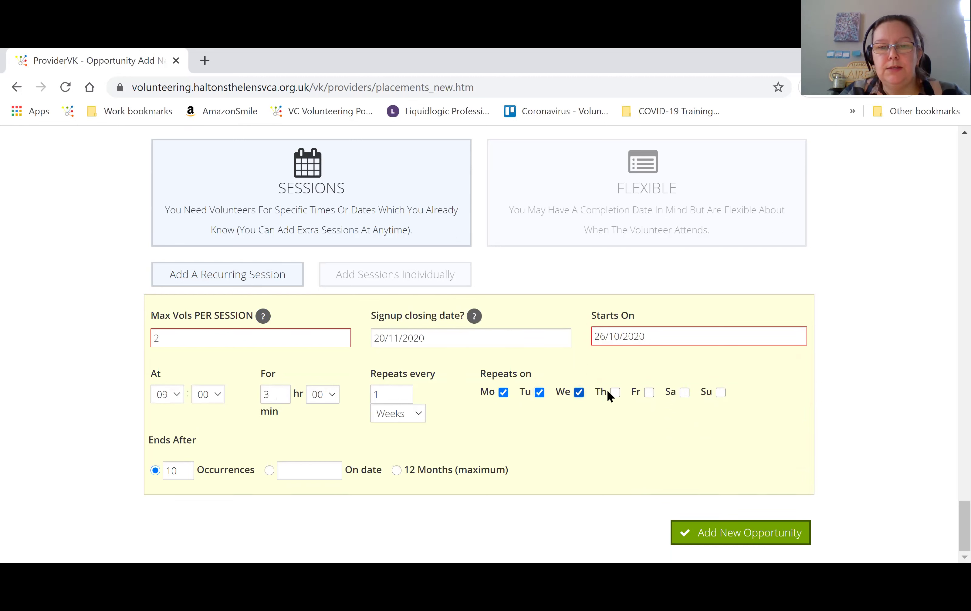
pyautogui.click(615, 392)
pyautogui.click(649, 392)
pyautogui.click(684, 392)
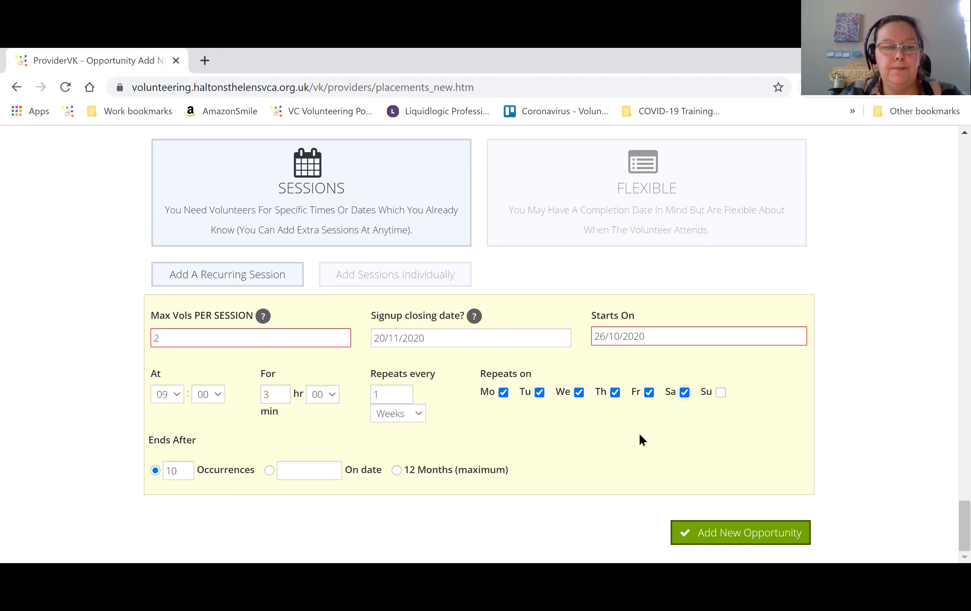
# - Enter 20/04/2021 as the recurring sessions' end date and submit the new opportunity
pyautogui.click(297, 470)
pyautogui.scroll(-2, 492, 415)
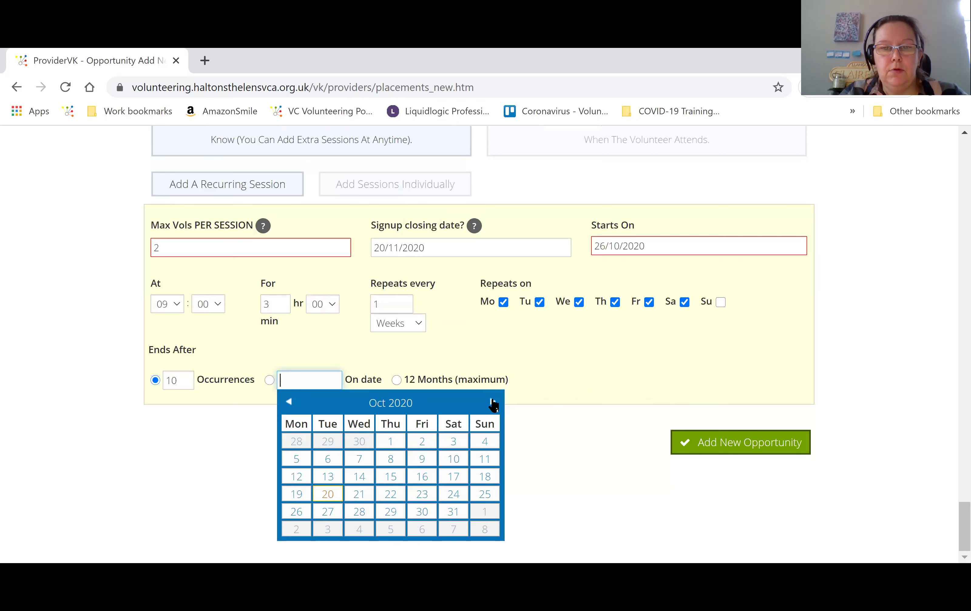
pyautogui.click(492, 403)
pyautogui.click(492, 402)
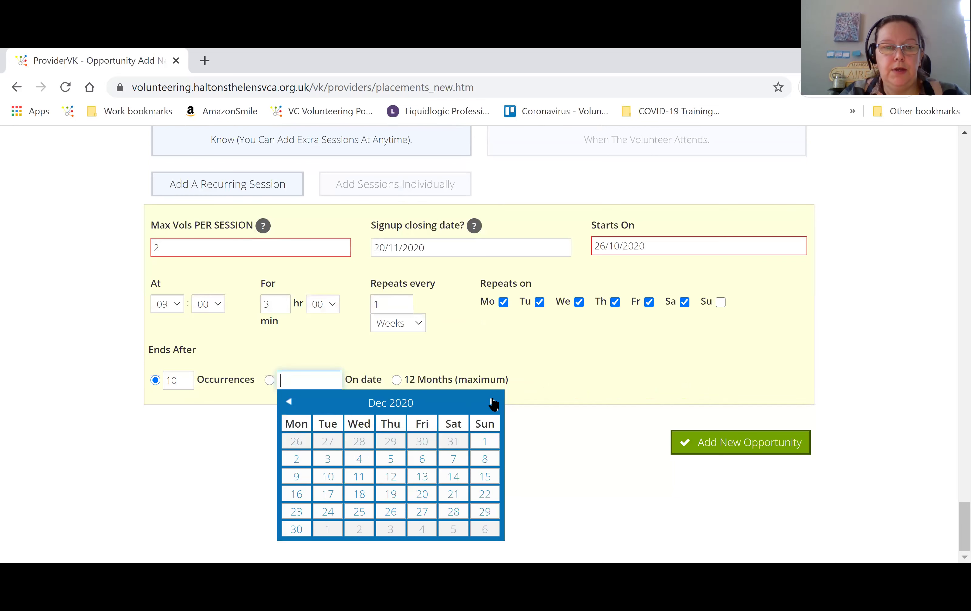
pyautogui.click(493, 402)
pyautogui.click(492, 403)
pyautogui.click(492, 402)
pyautogui.click(492, 403)
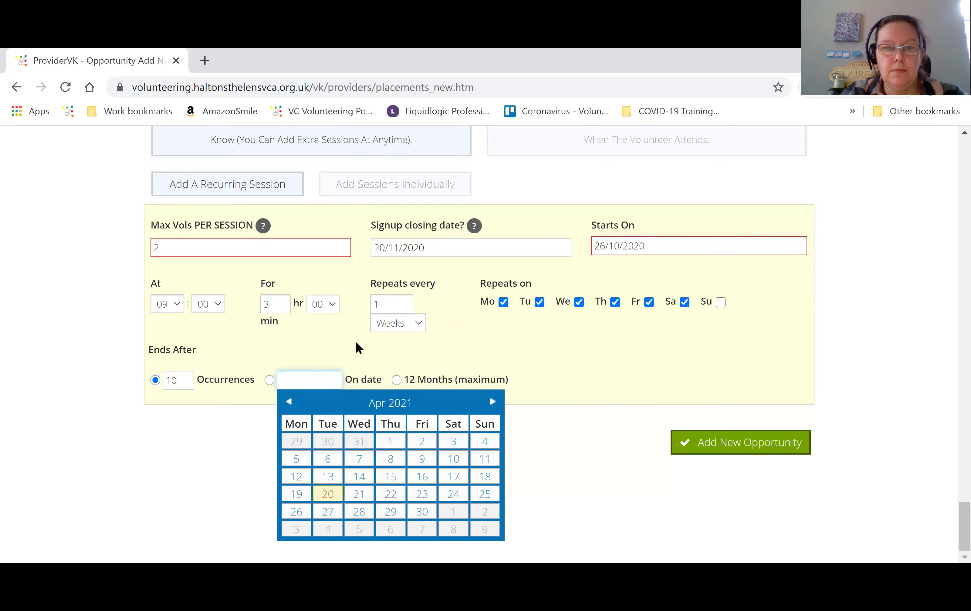
pyautogui.press('Return')
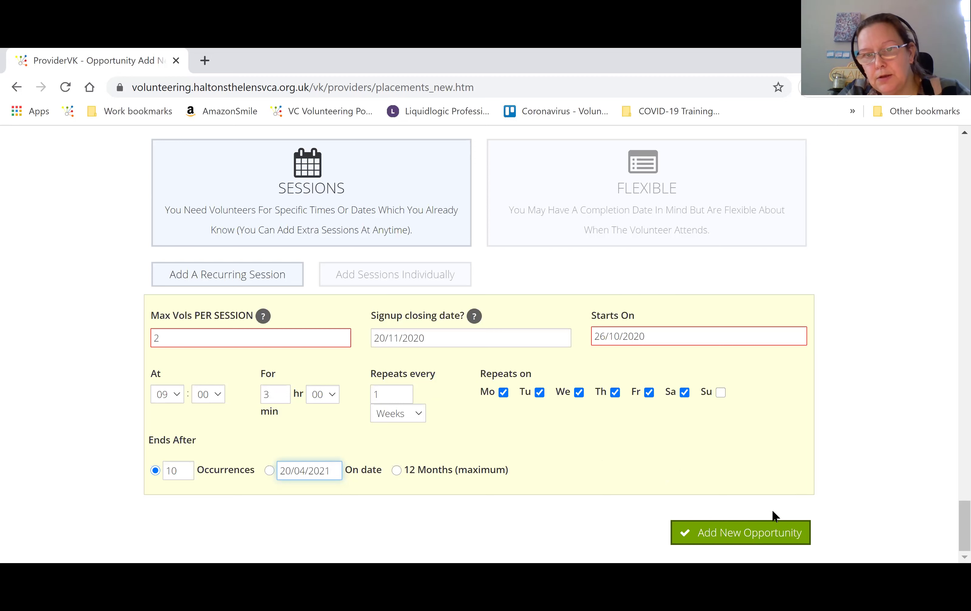
pyautogui.click(748, 534)
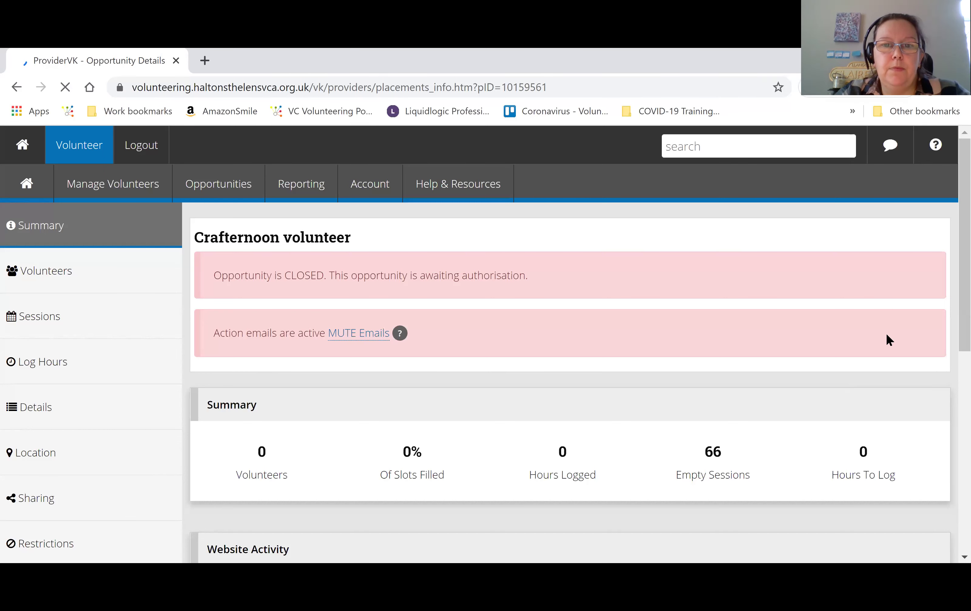
# - Open the sessions of the Crafternoon volunteer opportunity and review the scheduled dates and volunteer limits
pyautogui.scroll(-2, 886, 332)
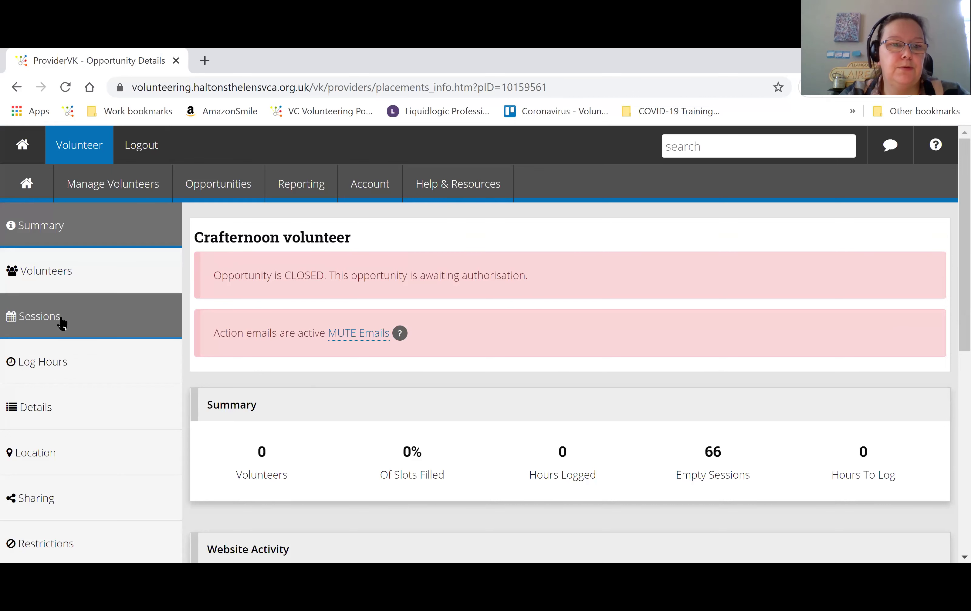
pyautogui.click(81, 319)
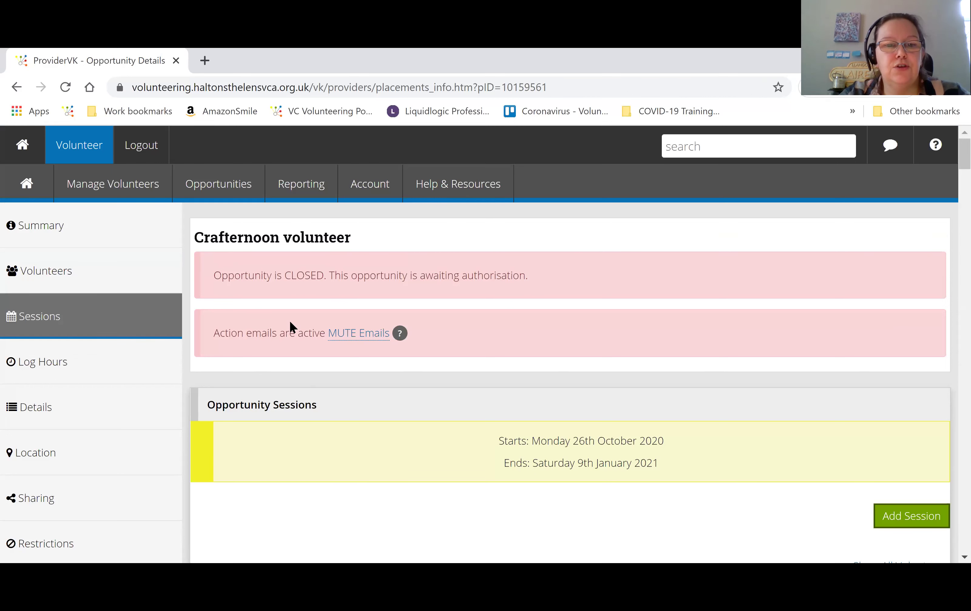
pyautogui.scroll(-2, 106, 277)
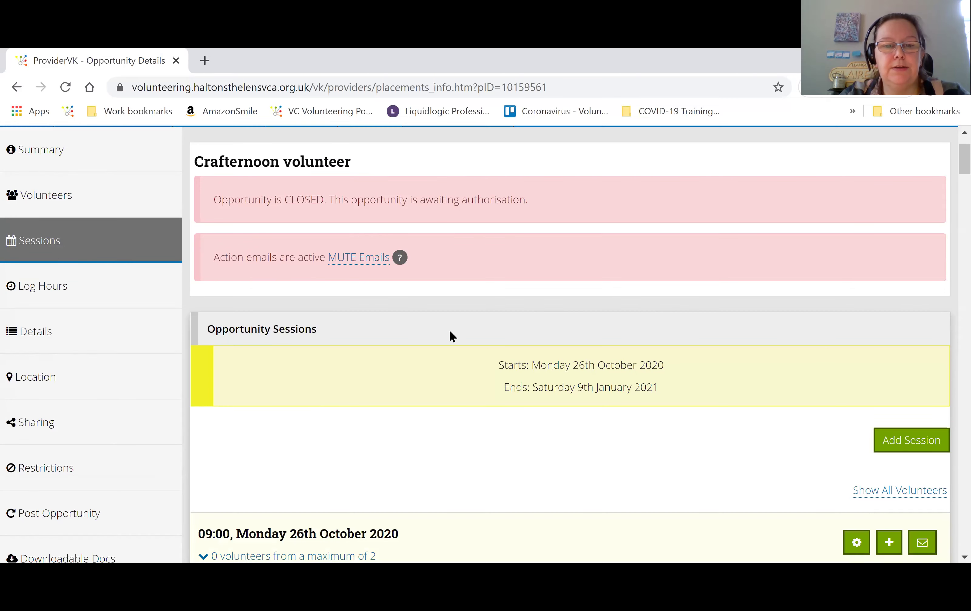
pyautogui.scroll(-5, 496, 367)
pyautogui.scroll(-4, 386, 273)
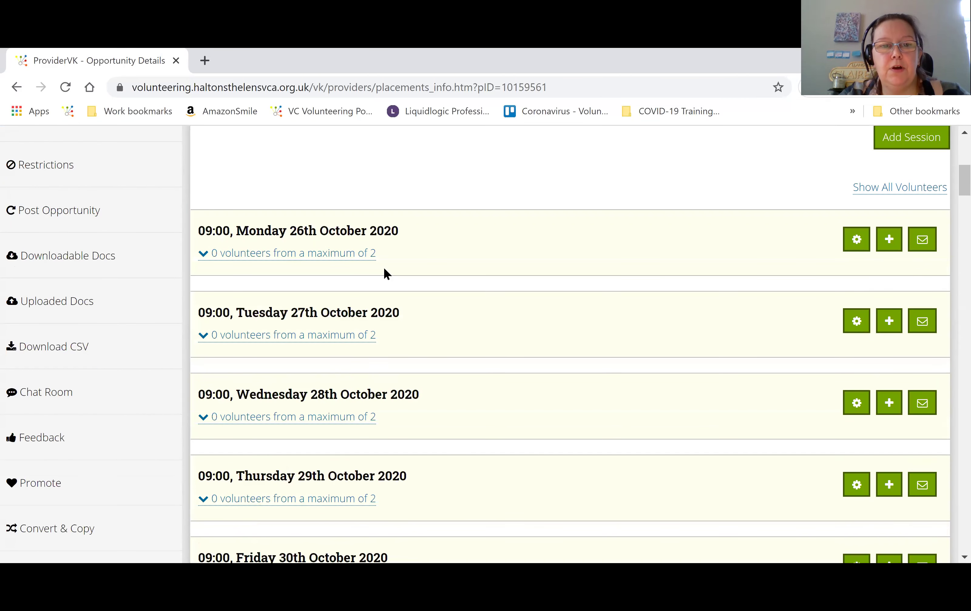
pyautogui.scroll(-2, 355, 200)
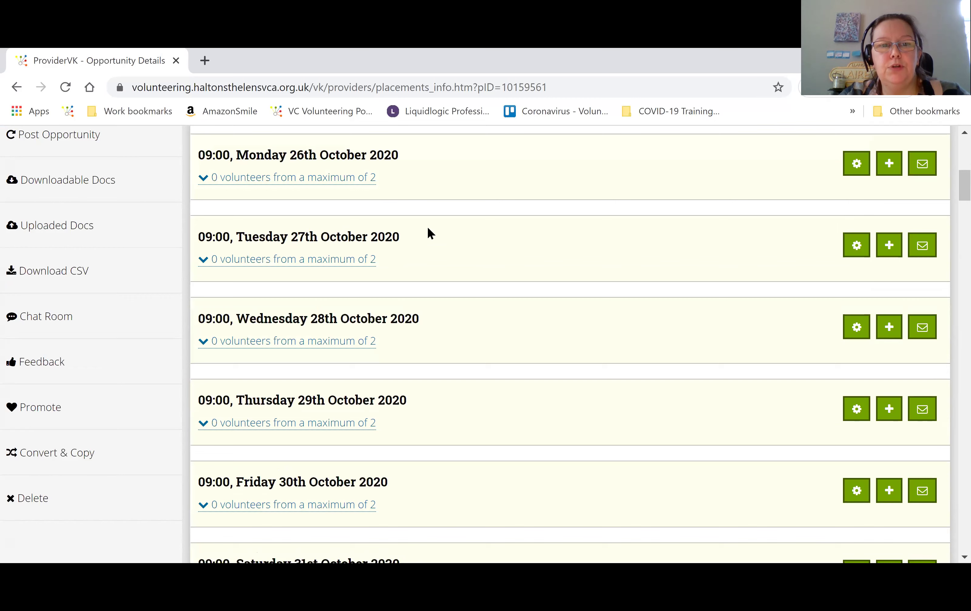
pyautogui.scroll(-15, 530, 382)
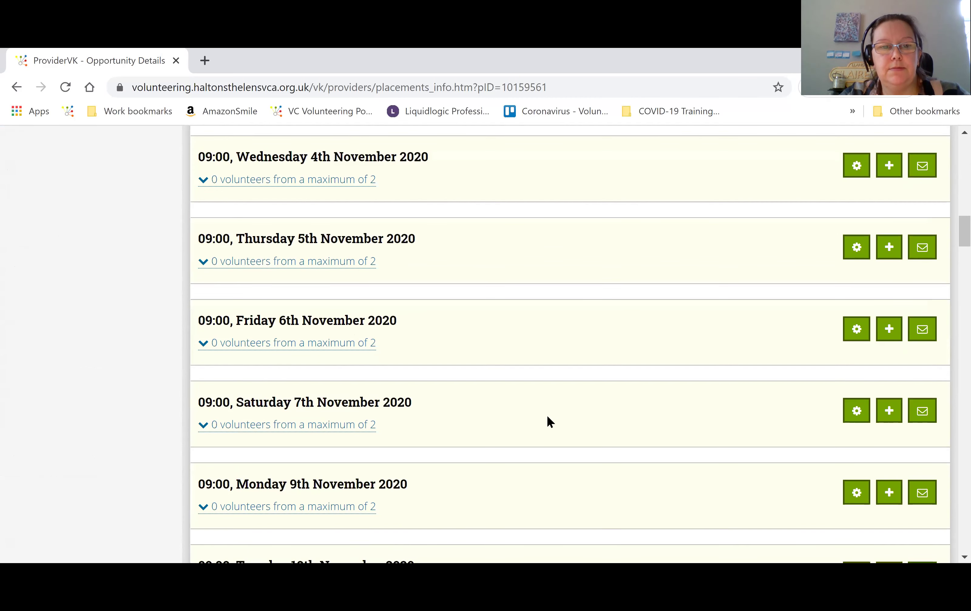
pyautogui.scroll(-8, 562, 380)
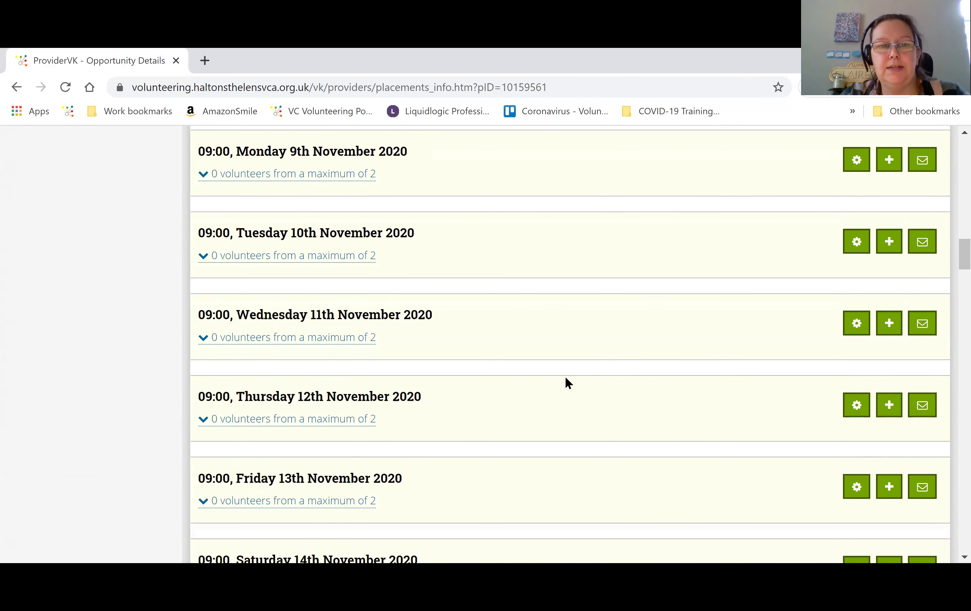
pyautogui.scroll(-4, 574, 384)
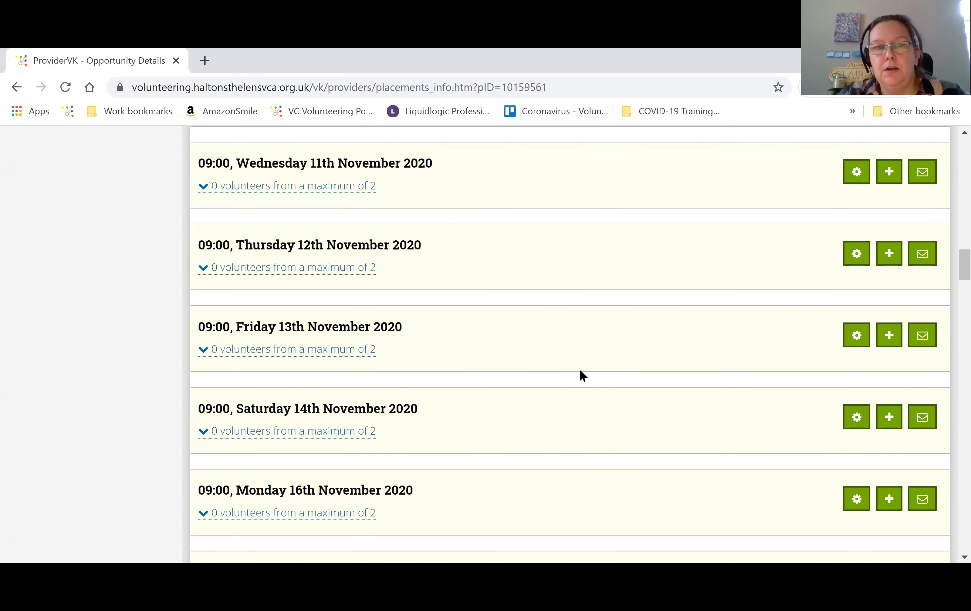
pyautogui.scroll(-2, 582, 370)
# - Expand and collapse the volunteer list of the 09:00 Monday 26th October 2020 session
pyautogui.press('Home')
pyautogui.scroll(-6, 606, 364)
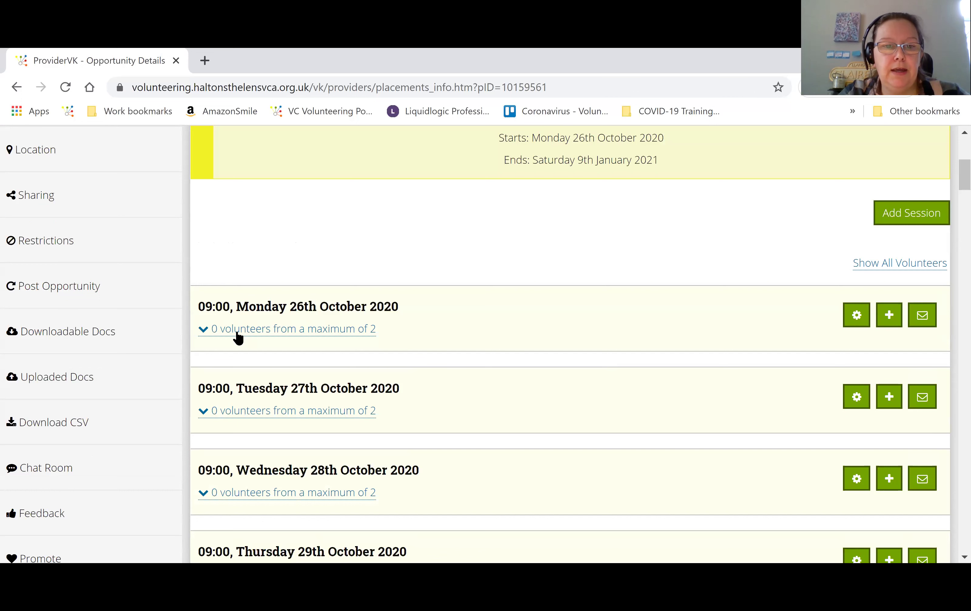
pyautogui.click(223, 335)
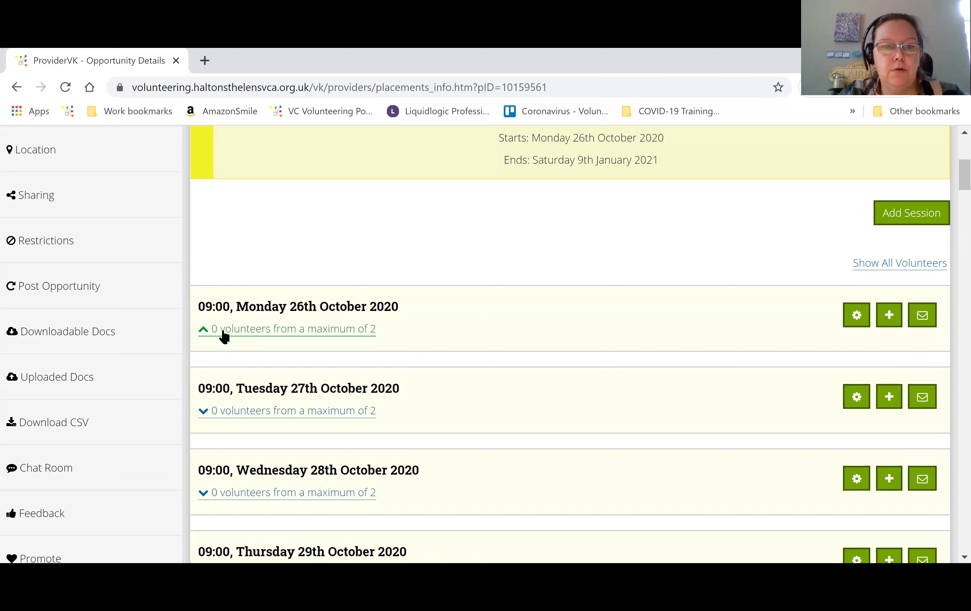
pyautogui.click(206, 333)
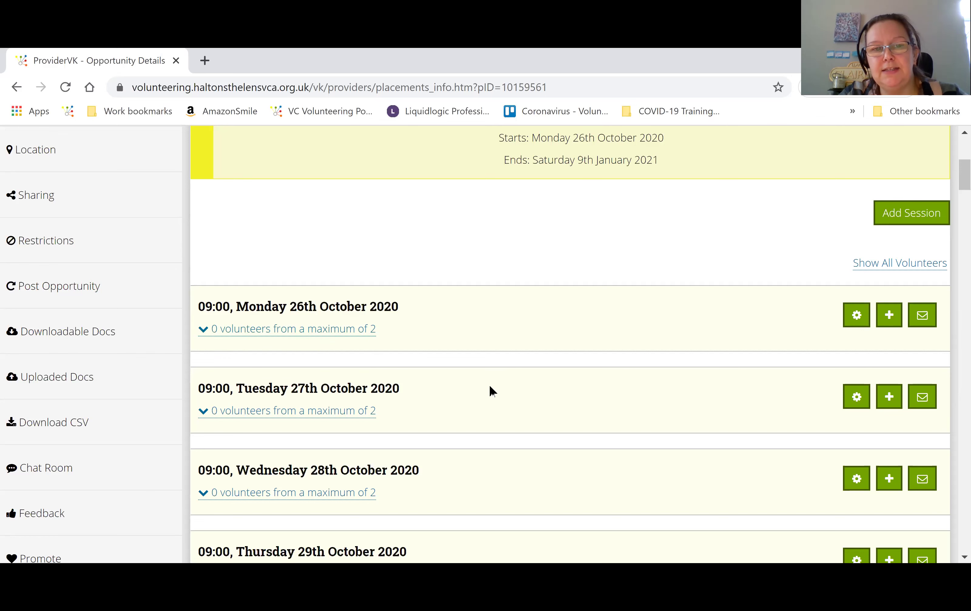
pyautogui.scroll(-2, 489, 385)
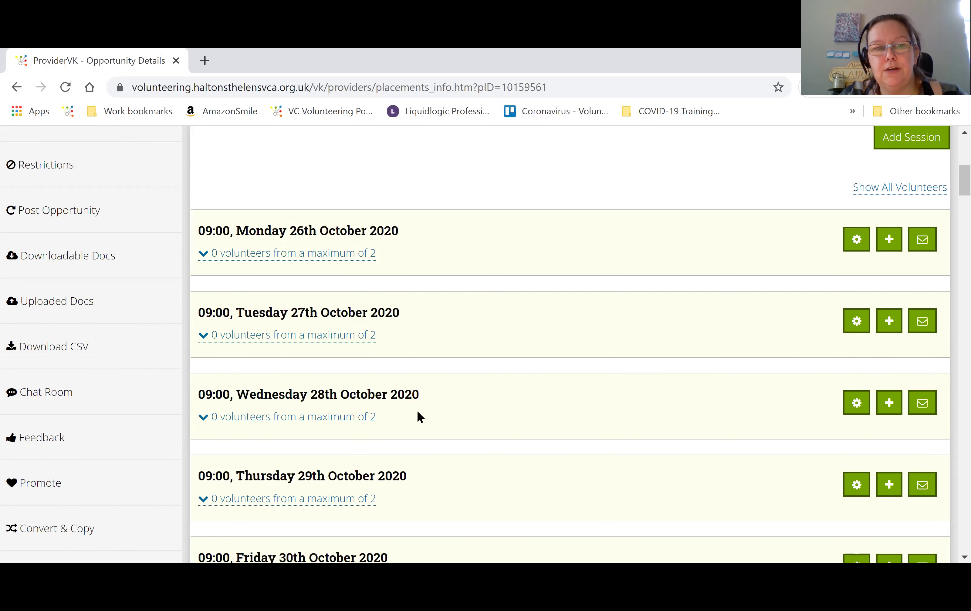
pyautogui.scroll(-2, 435, 436)
pyautogui.scroll(4, 439, 405)
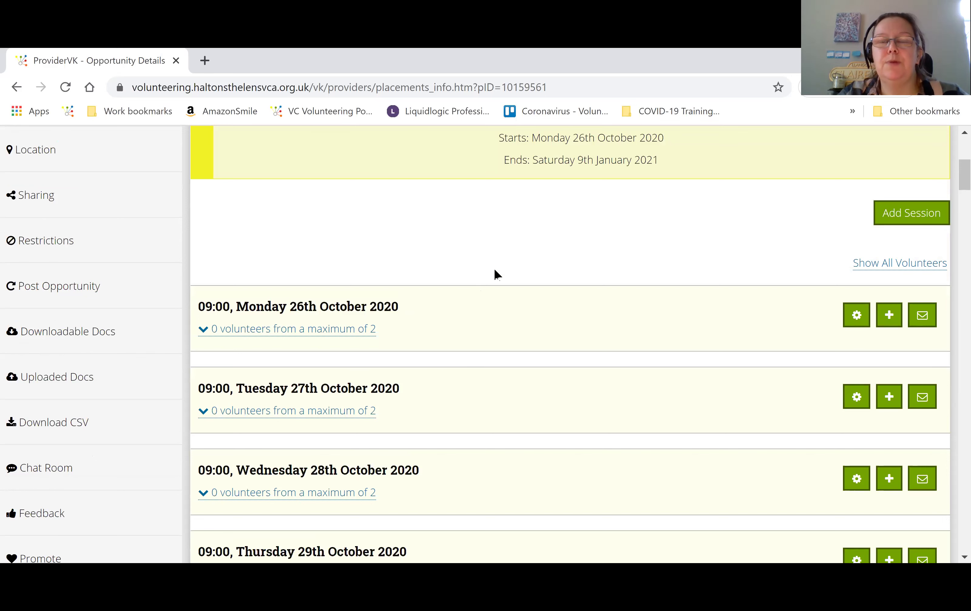
pyautogui.scroll(4, 572, 283)
pyautogui.scroll(4, 618, 340)
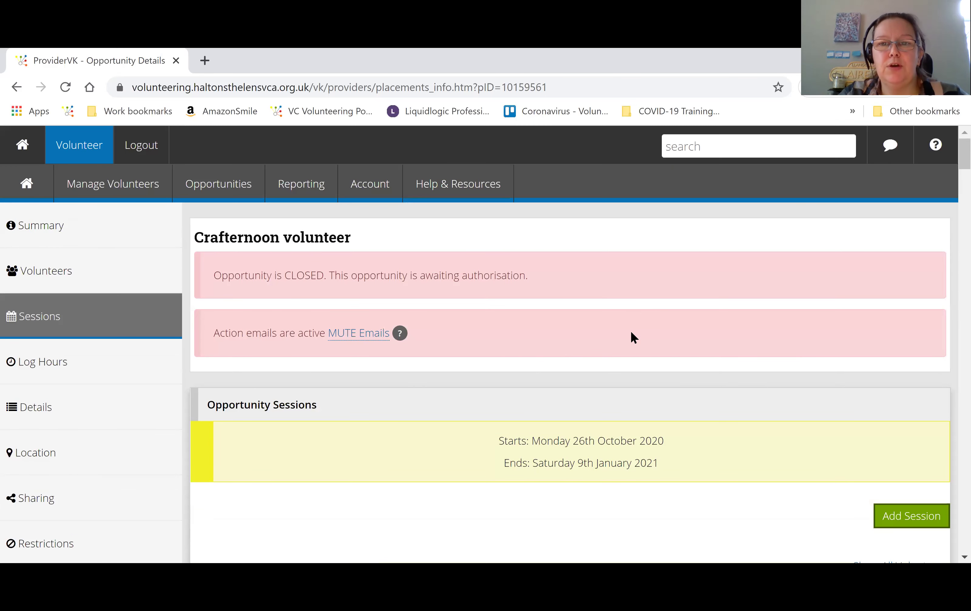
# - Start adding a repeating session that begins on 26/10/2020 with a maximum of 2 volunteers per session
pyautogui.scroll(-2, 562, 349)
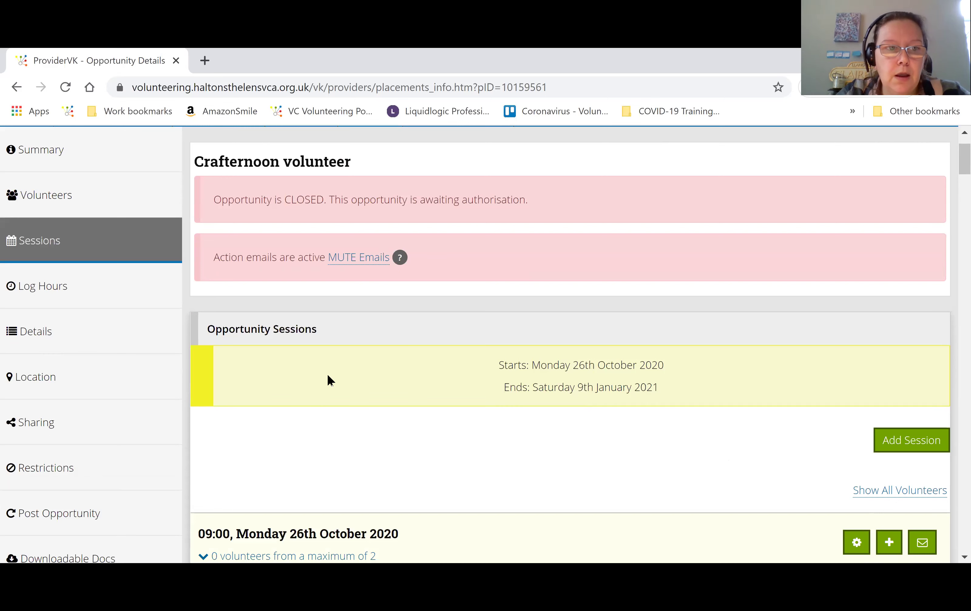
pyautogui.scroll(2, 55, 308)
pyautogui.scroll(-2, 513, 390)
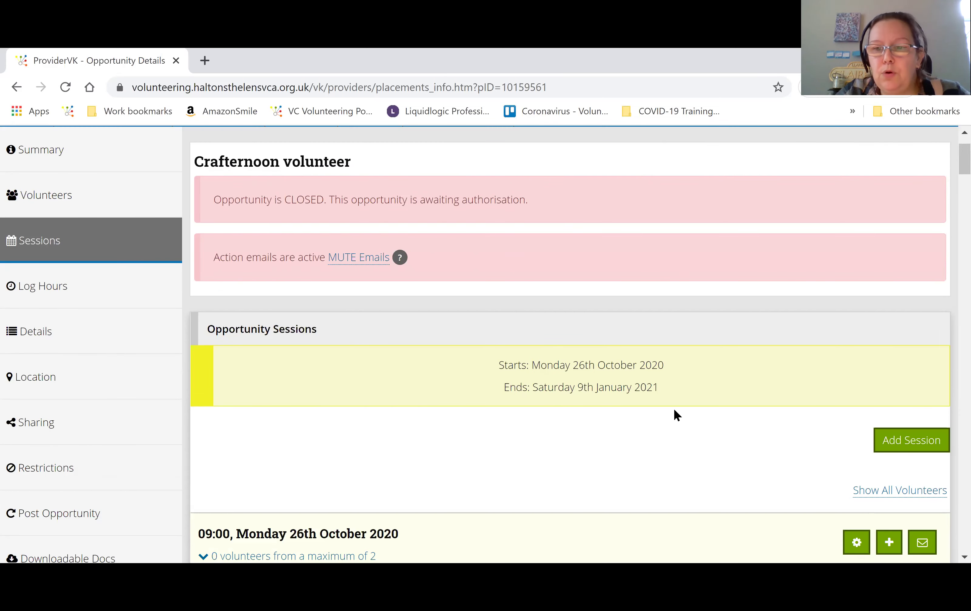
pyautogui.click(906, 445)
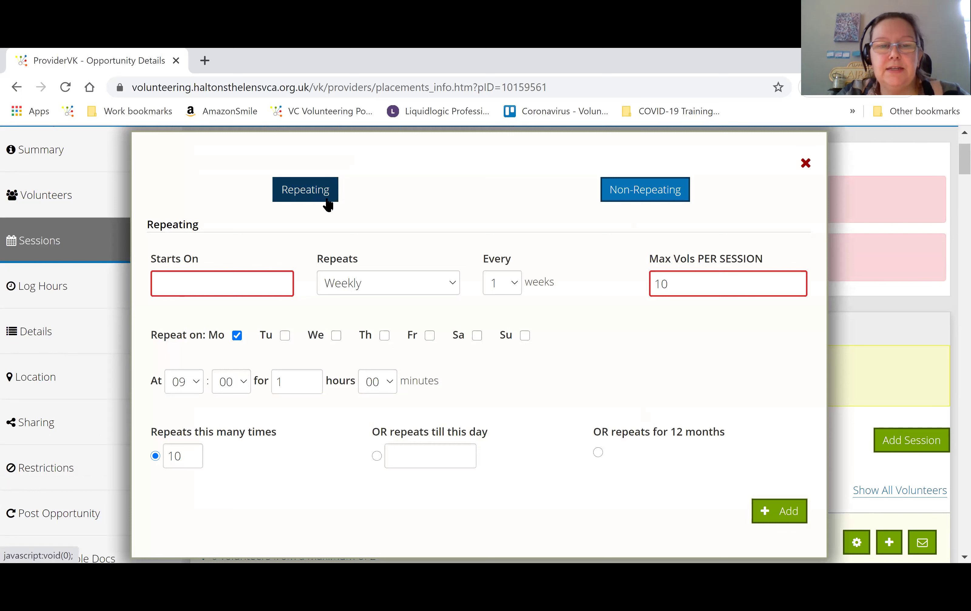
pyautogui.click(230, 285)
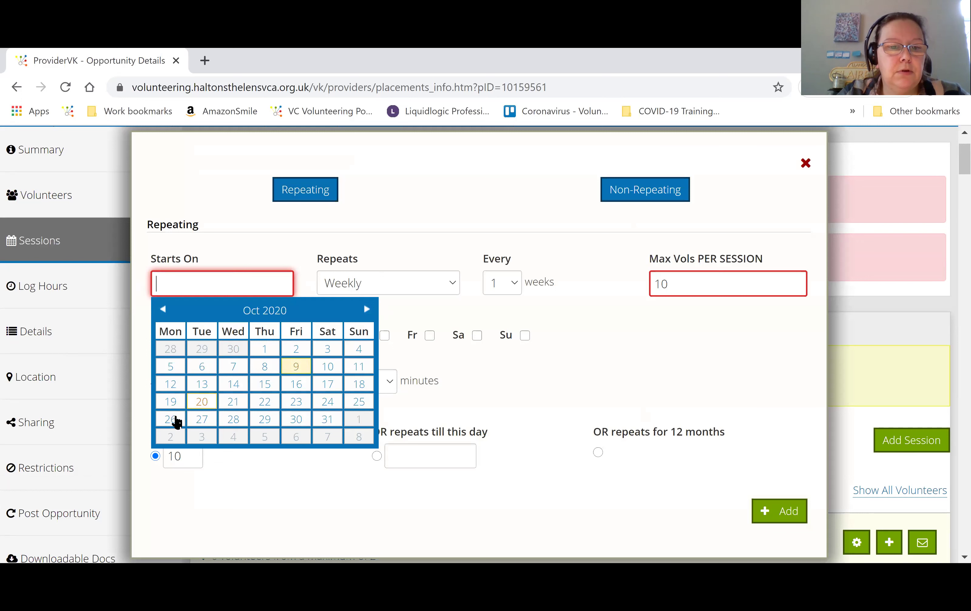
pyautogui.click(170, 421)
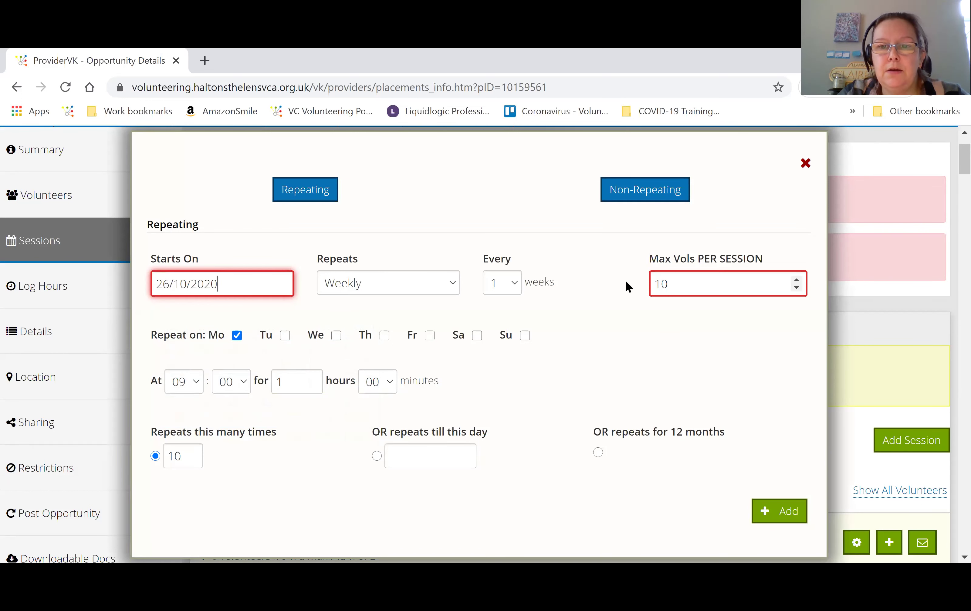
pyautogui.press('Tab')
pyautogui.write('2')
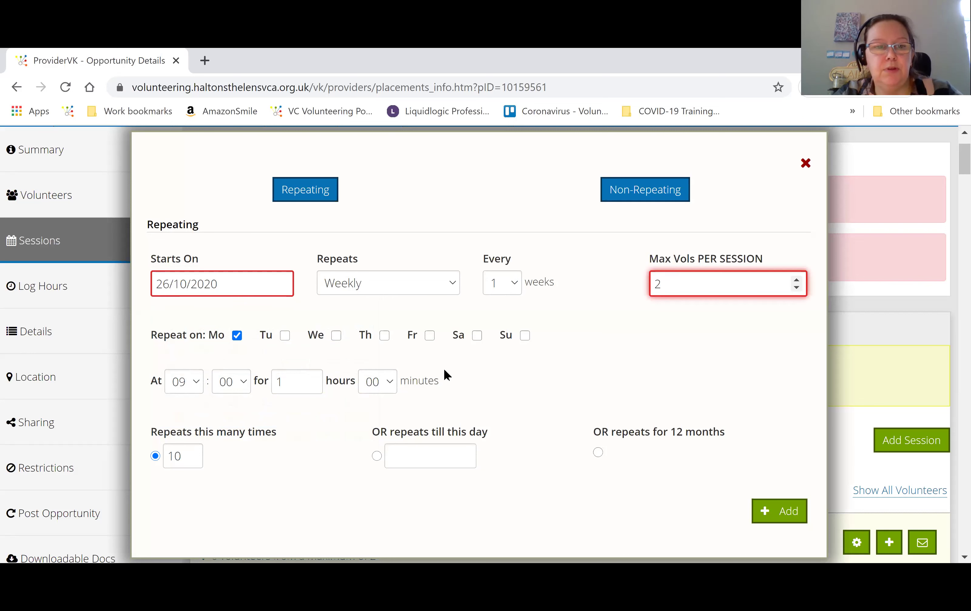
# - Add Tuesday through Saturday to the repeat days and set the session to start at 12:00 for 3 hours
pyautogui.click(285, 336)
pyautogui.click(335, 335)
pyautogui.click(475, 335)
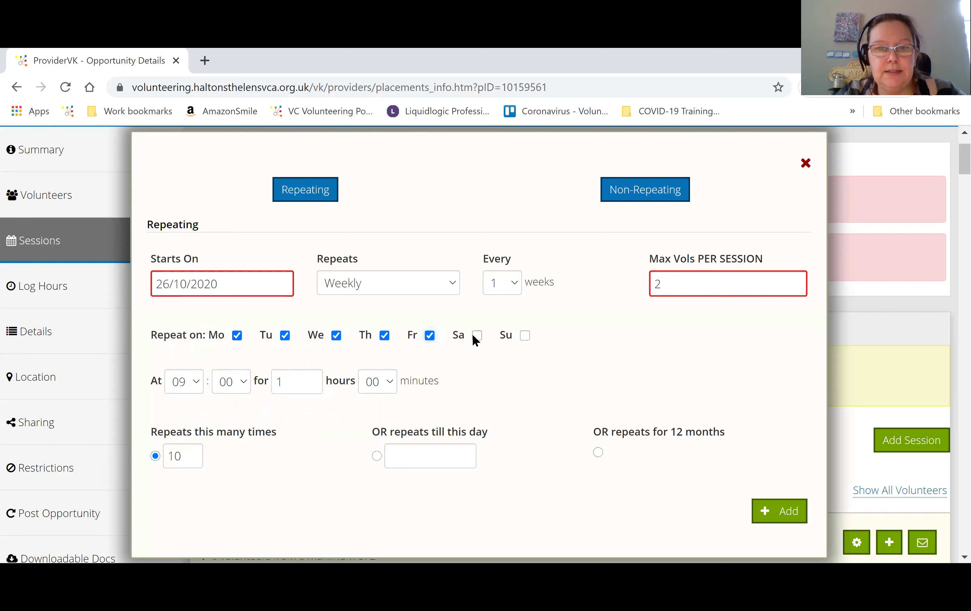
pyautogui.click(184, 382)
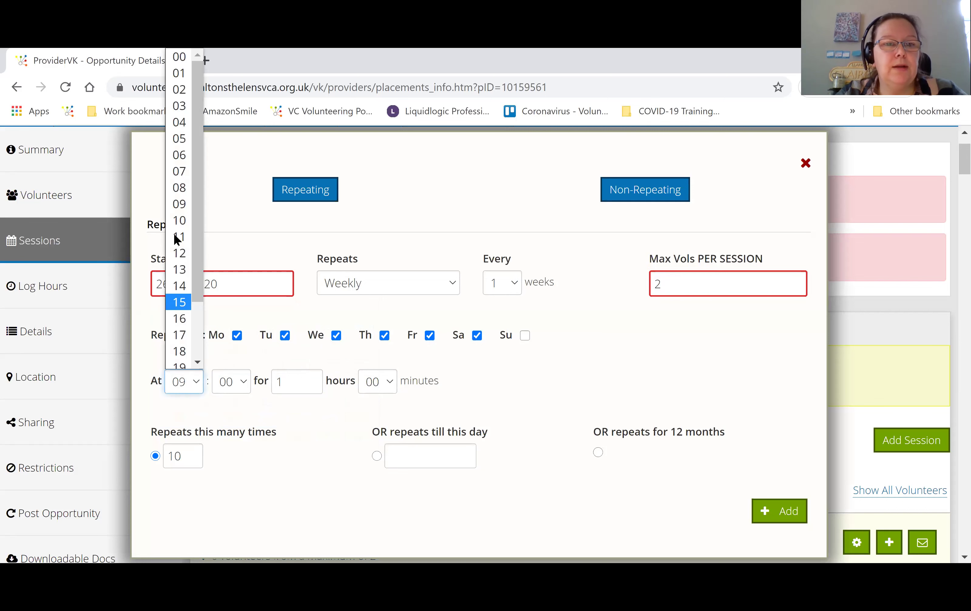
pyautogui.click(178, 254)
pyautogui.click(281, 382)
pyautogui.write('3')
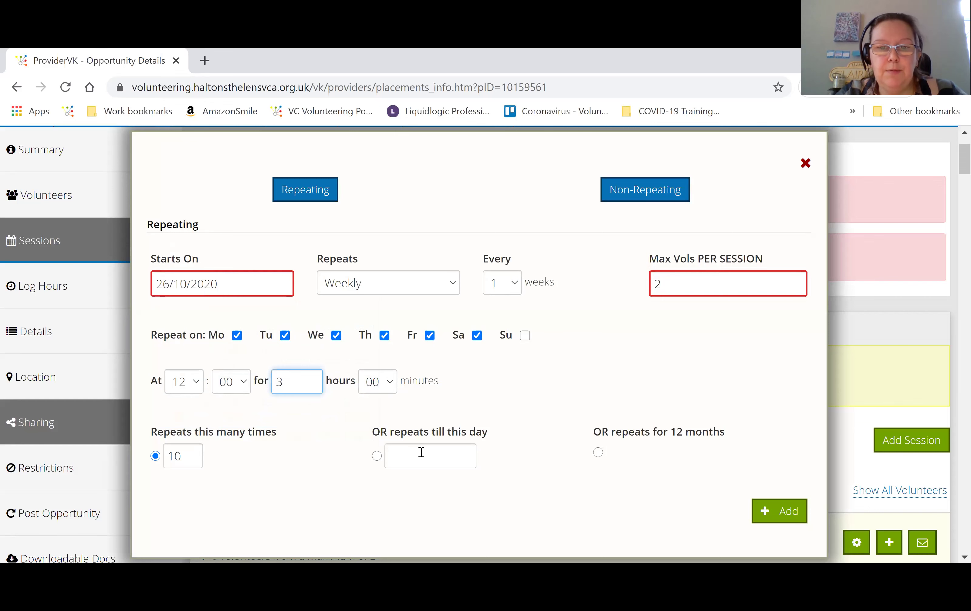
# - Enter 20/04/2021 as the day the sessions repeat till and add them to the opportunity
pyautogui.click(421, 452)
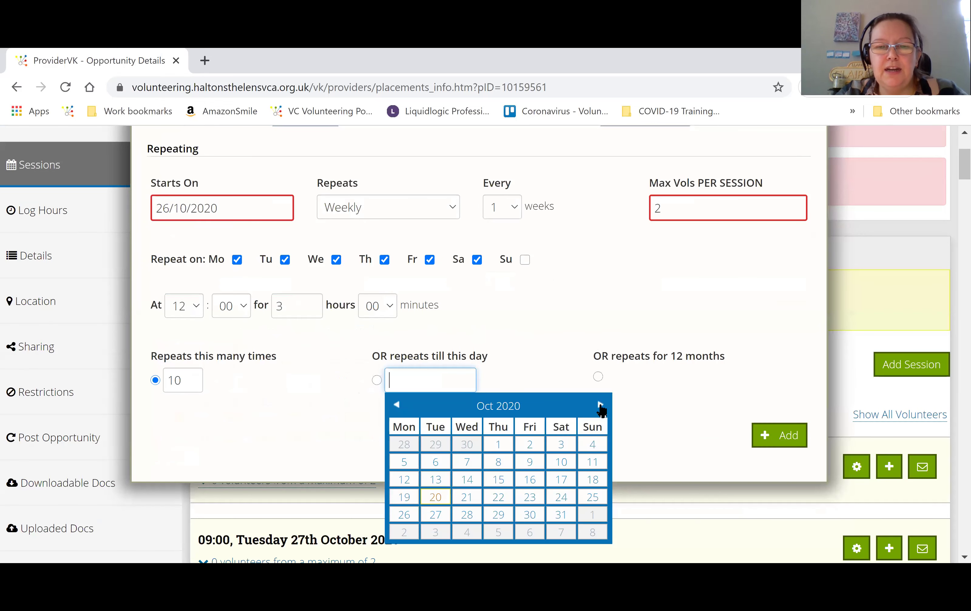
pyautogui.click(600, 406)
pyautogui.click(600, 406)
pyautogui.click(600, 406)
pyautogui.click(600, 406)
pyautogui.click(600, 405)
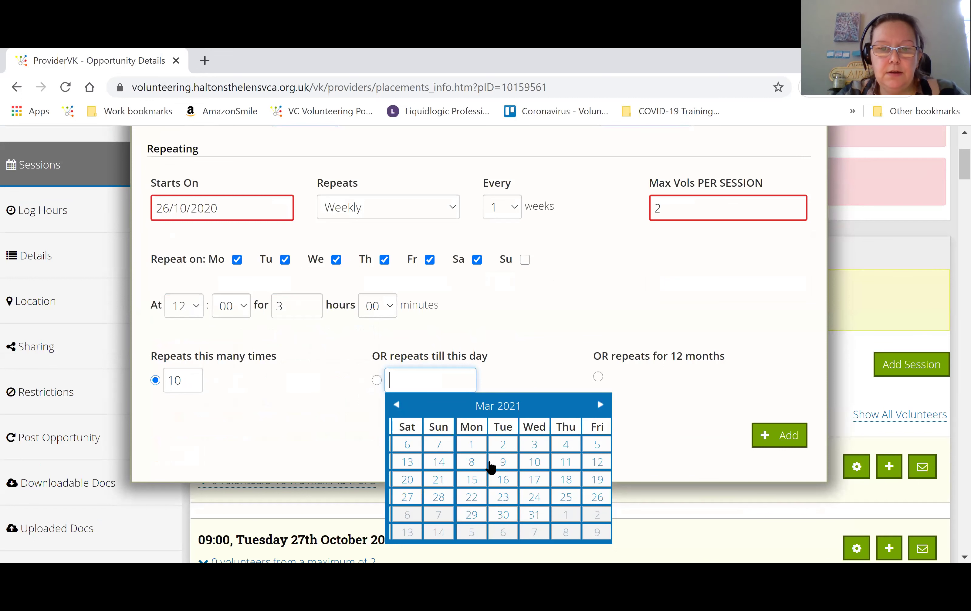
pyautogui.press('pagedown')
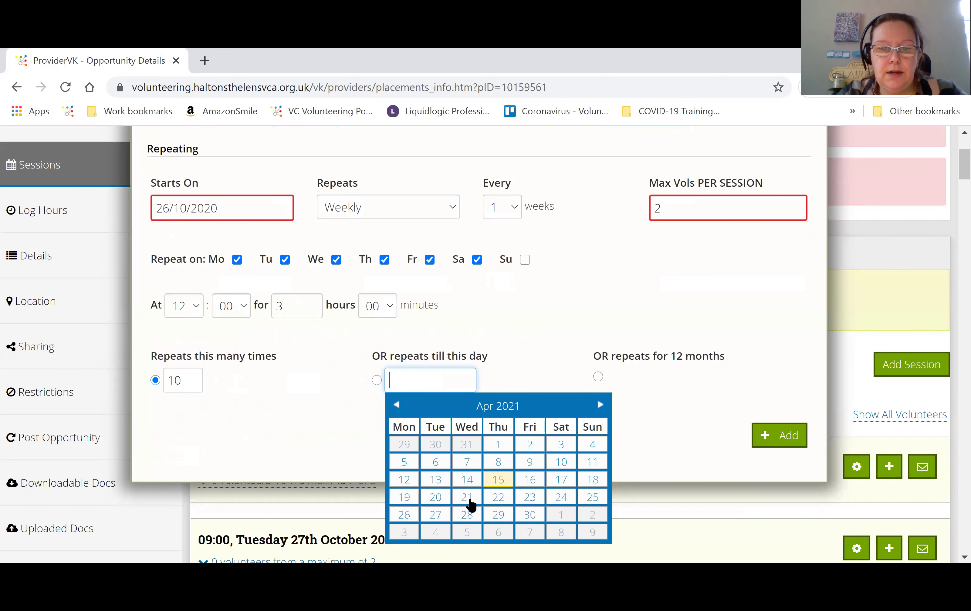
pyautogui.click(435, 498)
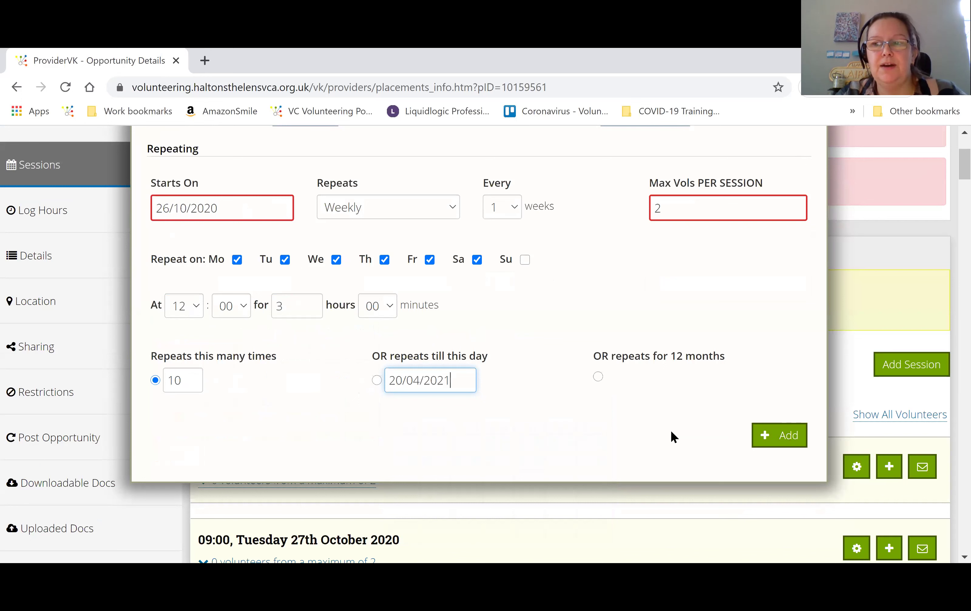
pyautogui.click(783, 438)
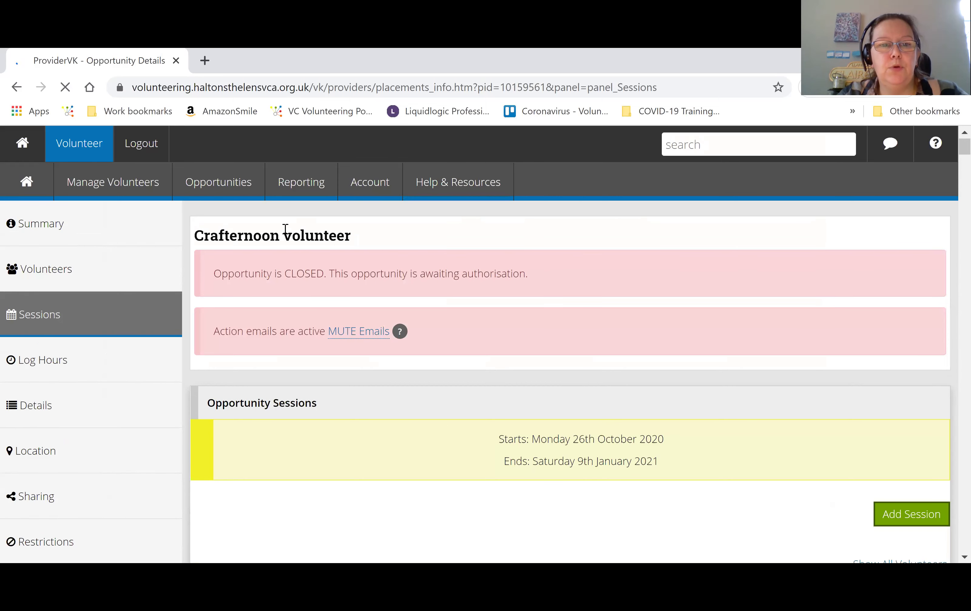
# - Examine the updated sessions list for the added 12:00 sessions and the overall start and end dates
pyautogui.scroll(-5, 285, 230)
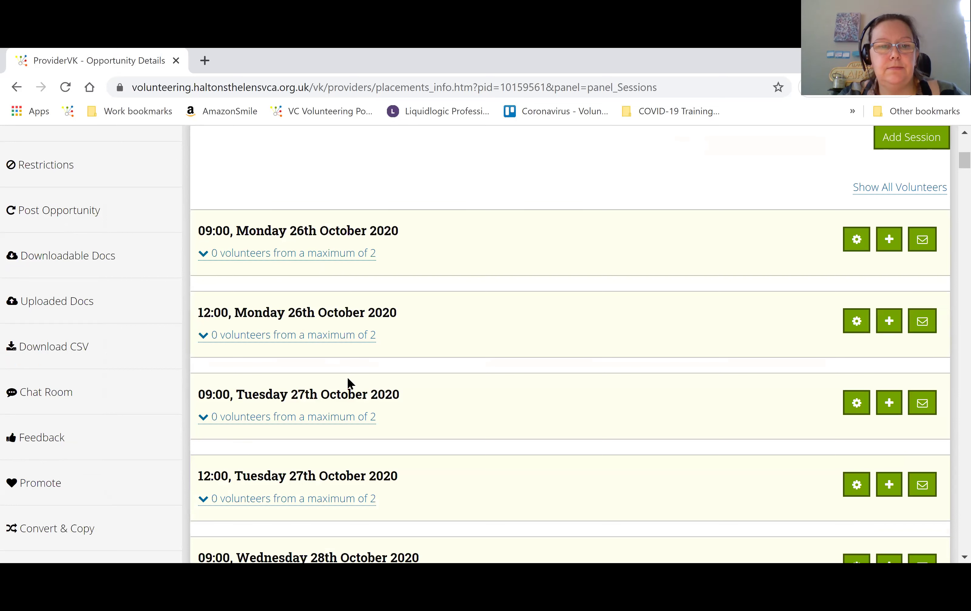
pyautogui.scroll(-2, 350, 383)
pyautogui.scroll(-8, 350, 383)
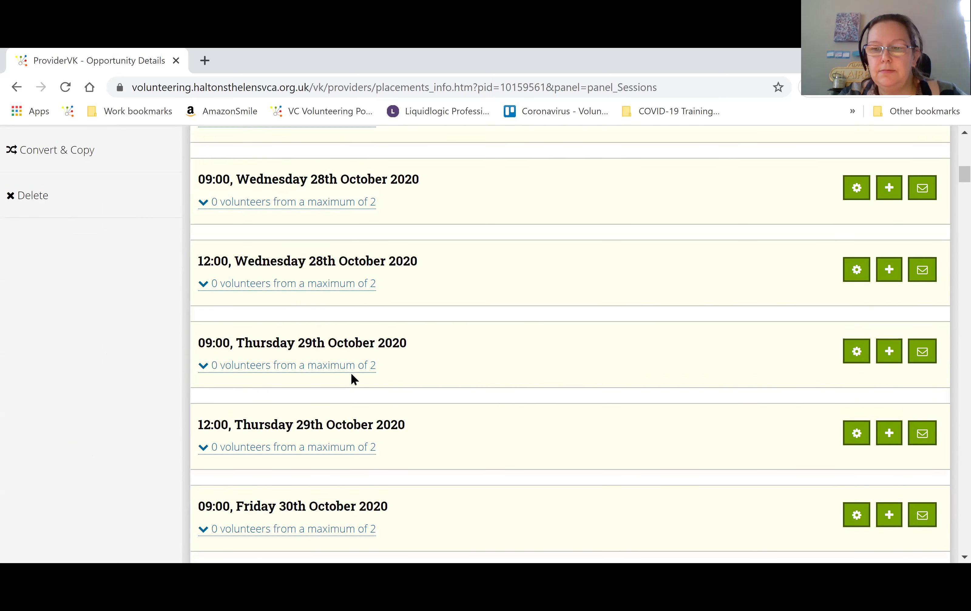
pyautogui.scroll(10, 351, 375)
pyautogui.scroll(6, 424, 386)
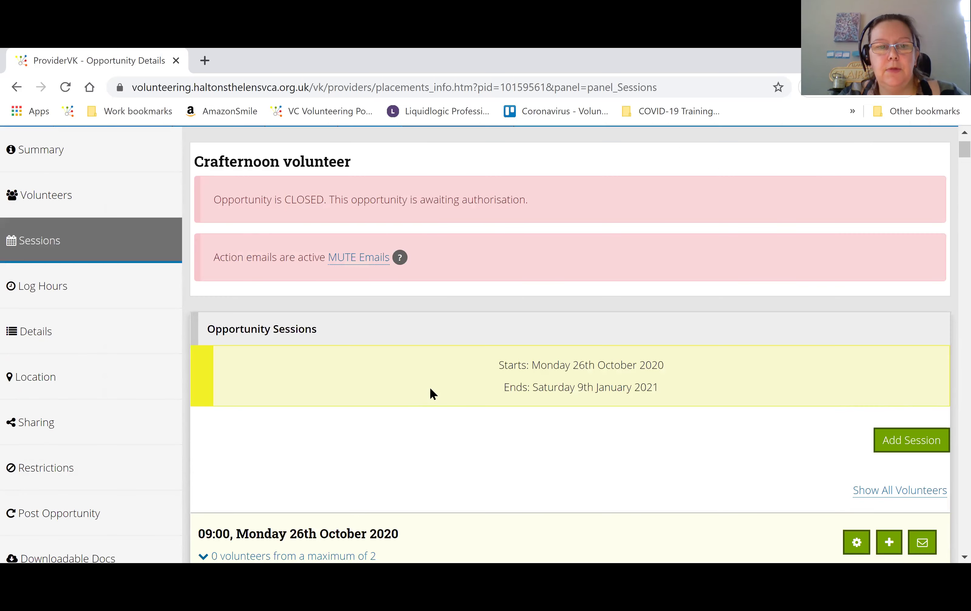
pyautogui.scroll(-8, 429, 387)
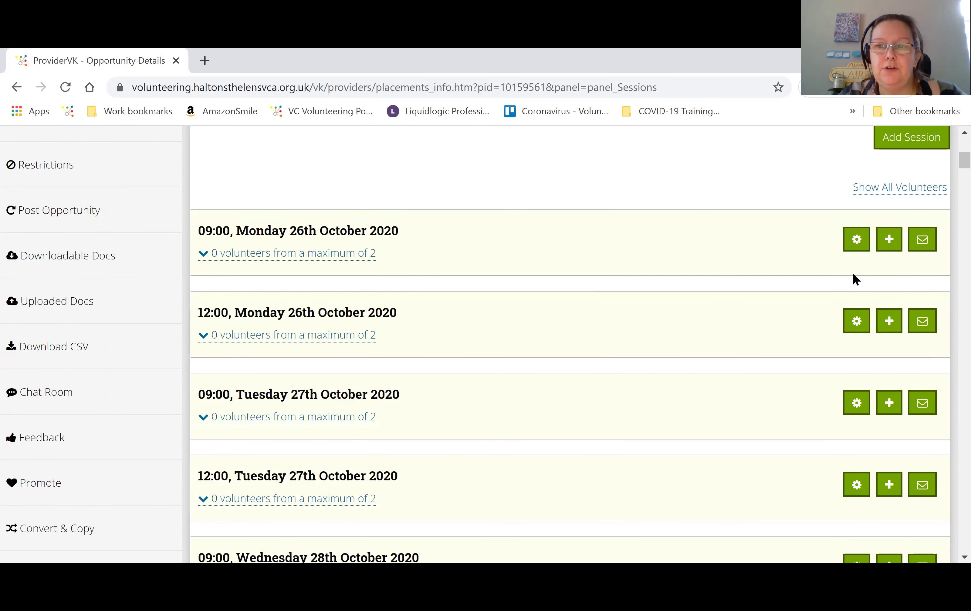
pyautogui.scroll(2, 852, 272)
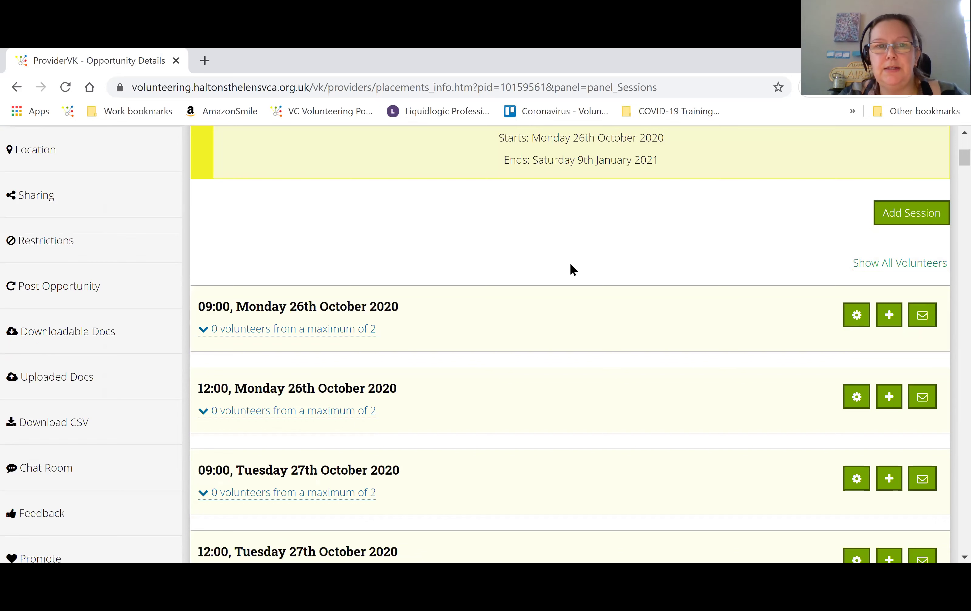
pyautogui.scroll(8, 544, 320)
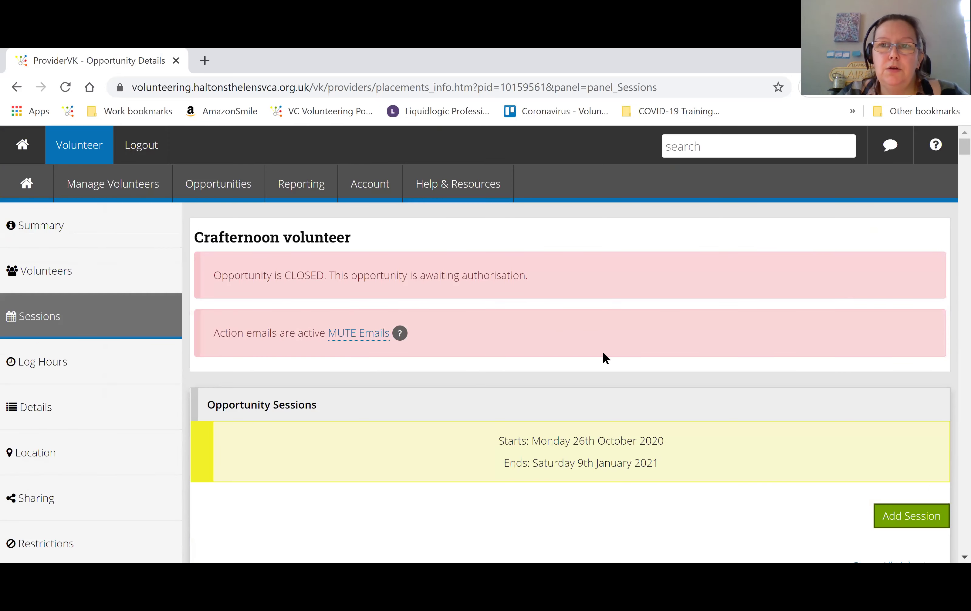
pyautogui.scroll(-4, 603, 356)
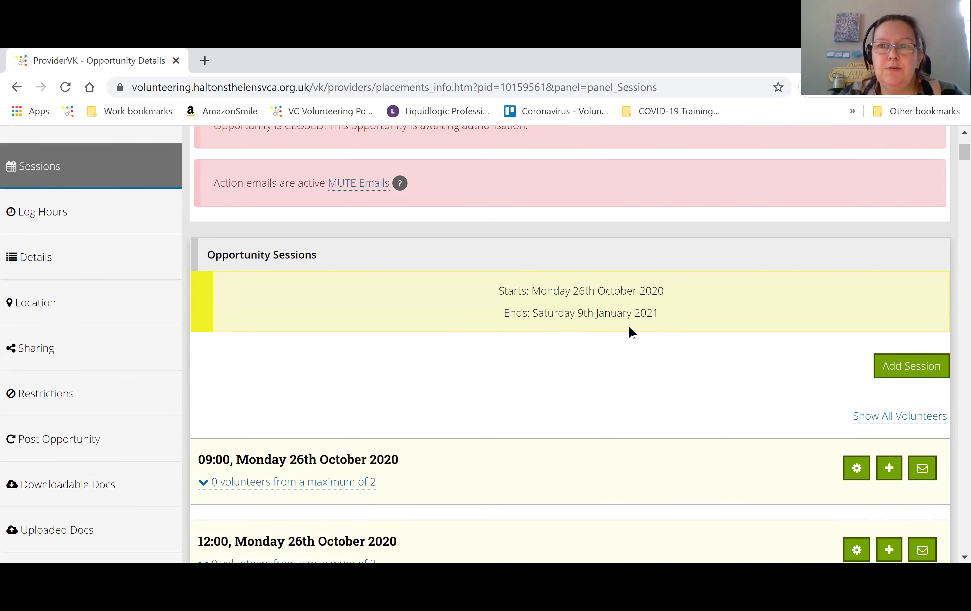
pyautogui.scroll(4, 628, 329)
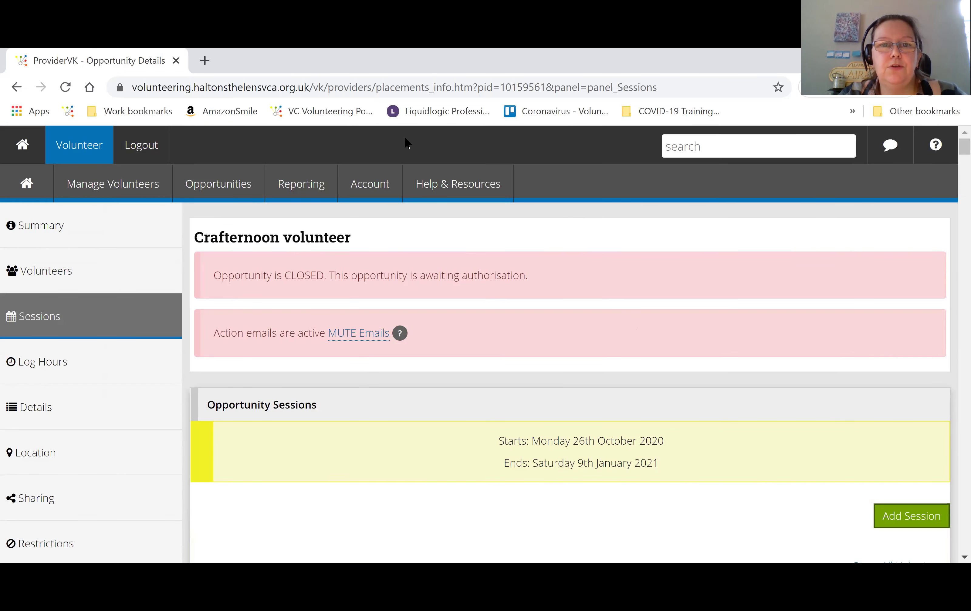